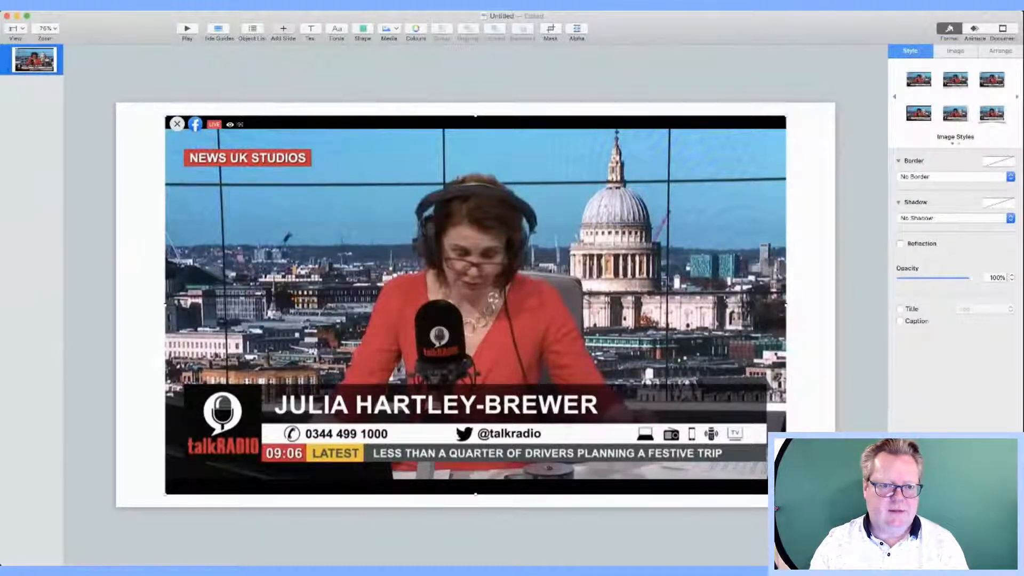
Step: Add a second slide after the screenshot slide and delete its title and subtitle placeholders
click(284, 29)
drag(146, 213, 206, 344)
key(Delete)
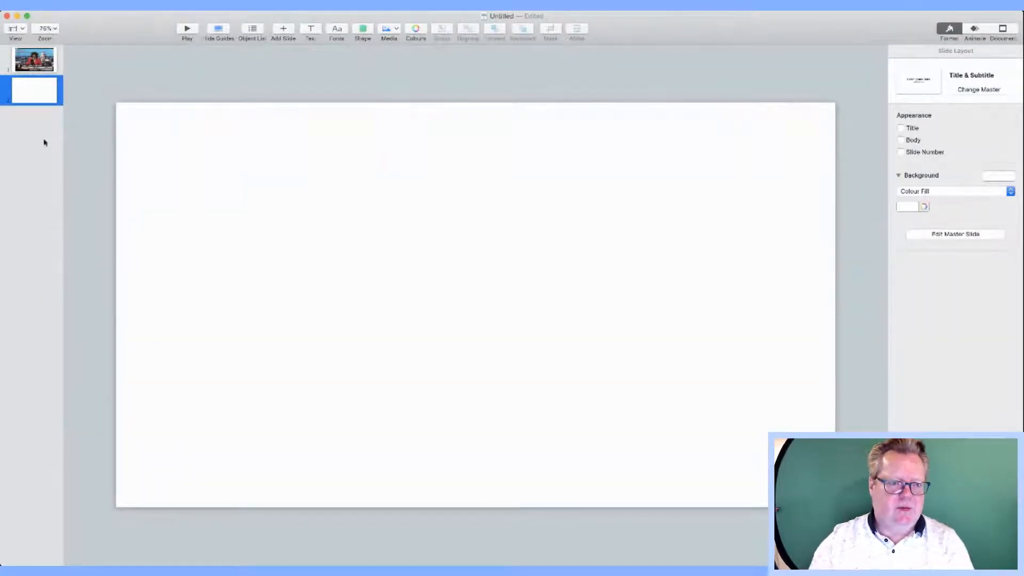
click(35, 59)
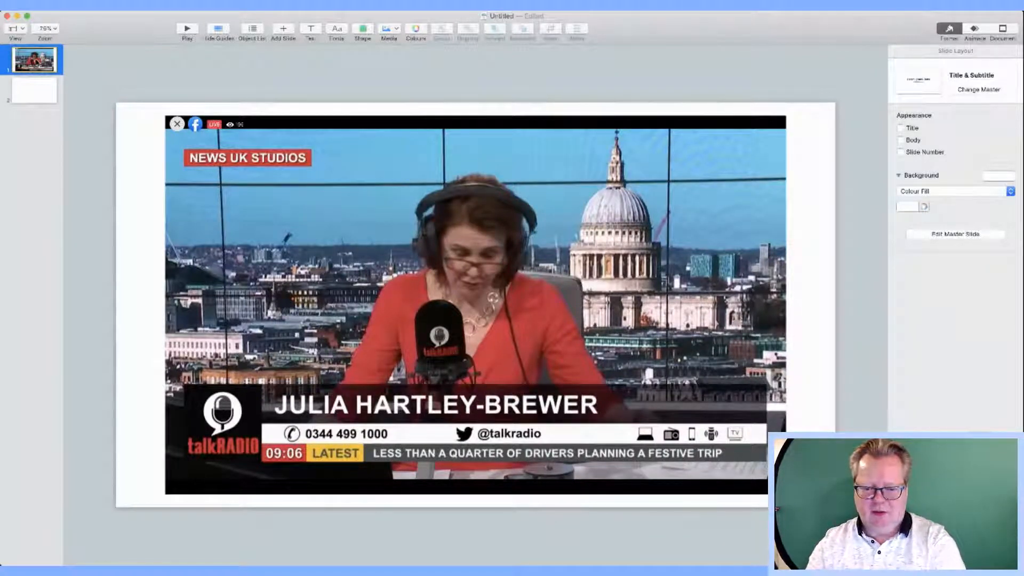
click(40, 89)
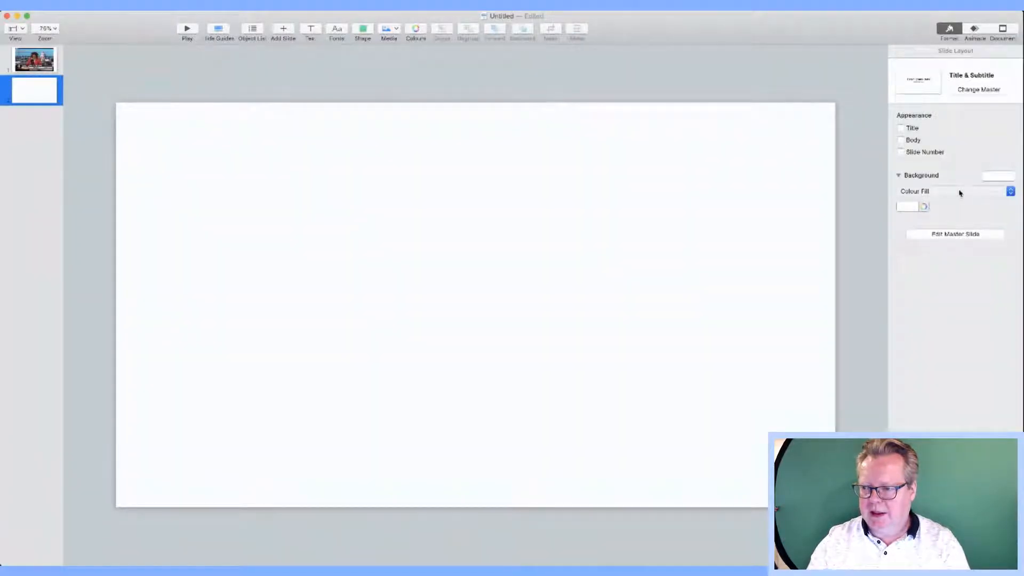
Step: Make the slide background turquoise and insert a square toward the lower left
click(911, 209)
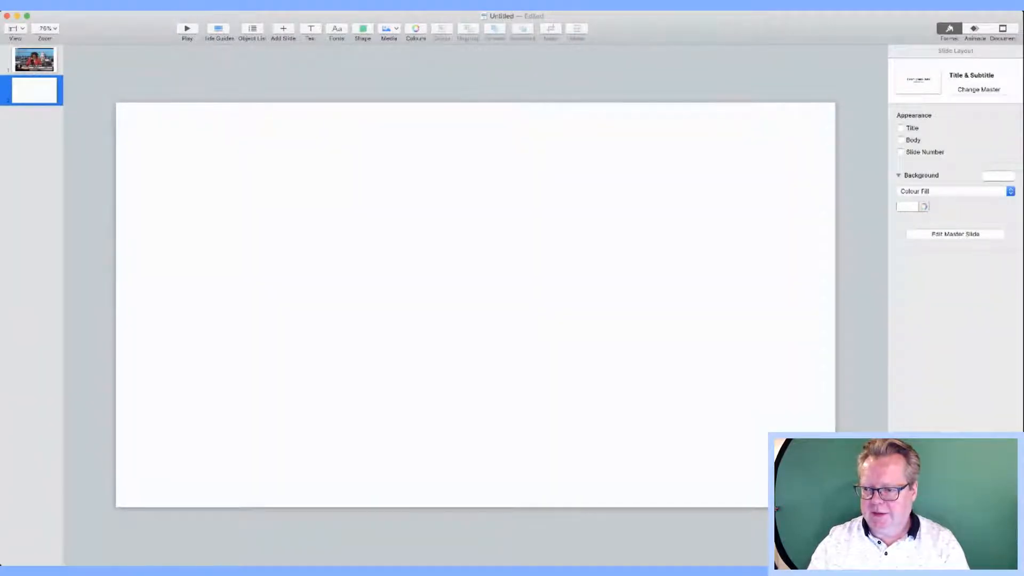
click(888, 226)
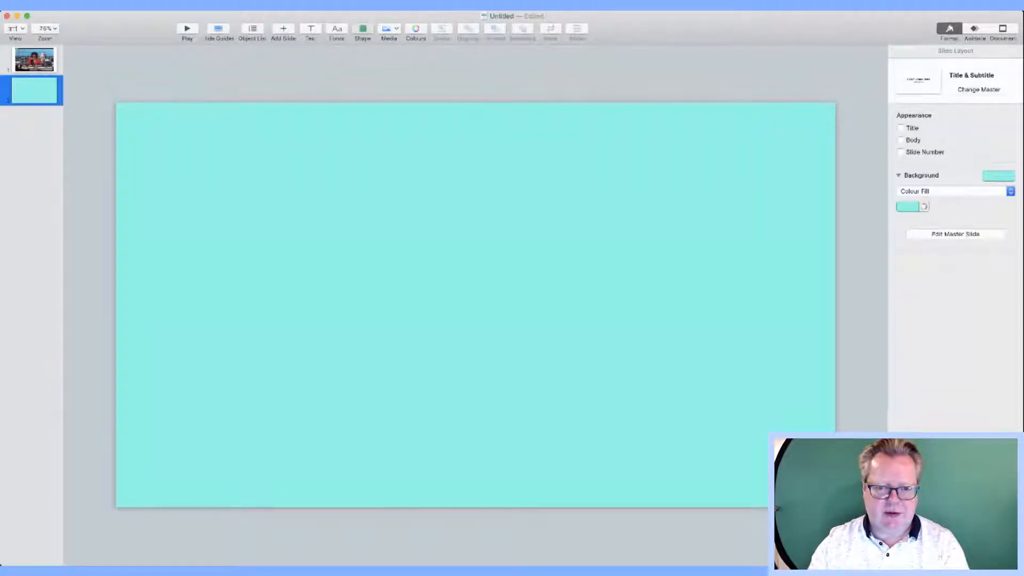
click(367, 113)
drag(471, 305, 266, 391)
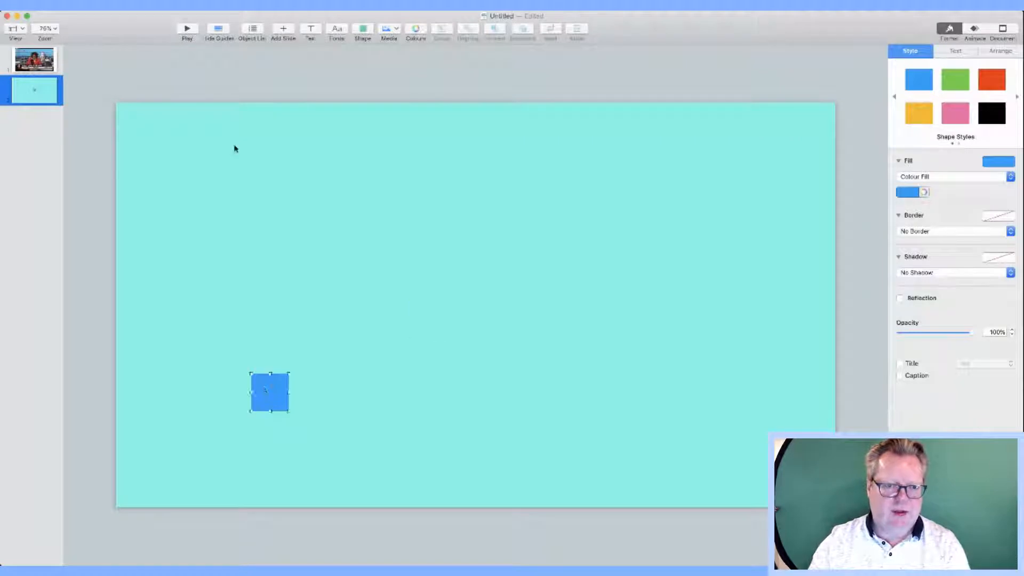
Step: Show the Object List and rulers, and place a horizontal guide just above the square
click(253, 29)
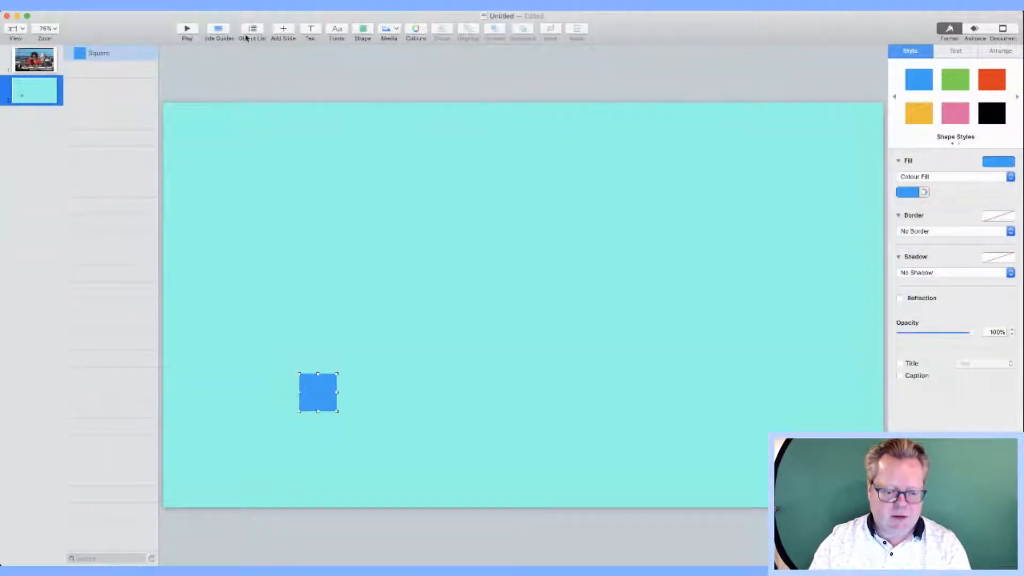
key(super+r)
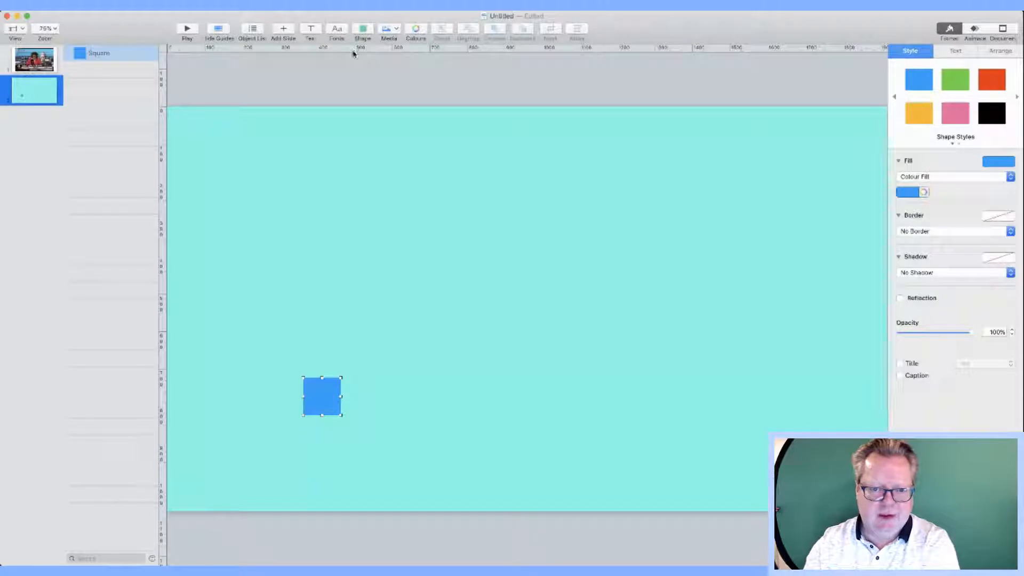
drag(353, 53, 335, 349)
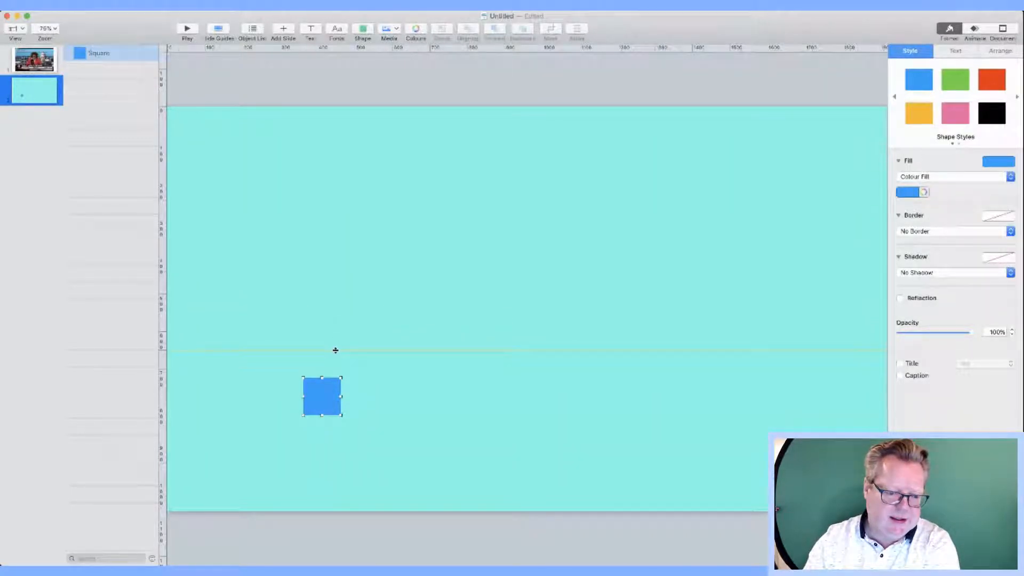
drag(336, 350, 332, 368)
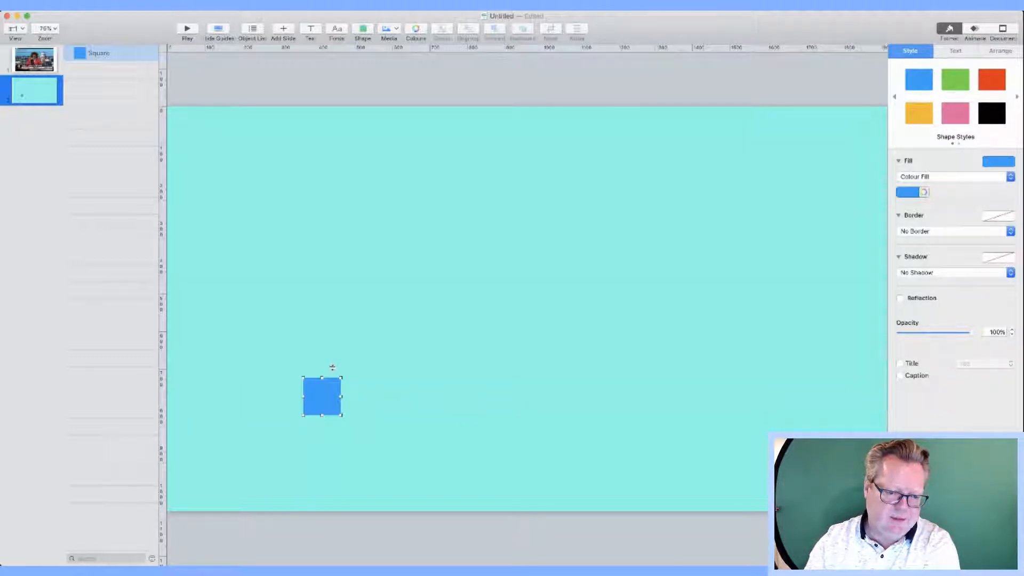
drag(332, 368, 331, 369)
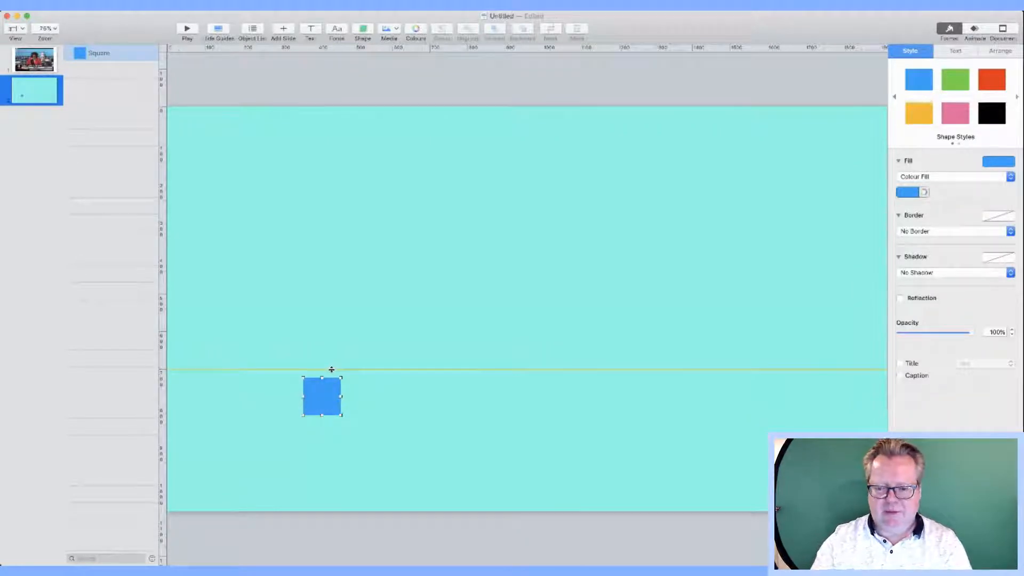
Step: Move the square to the lower left below the guide and double its size
click(366, 322)
drag(328, 403, 235, 426)
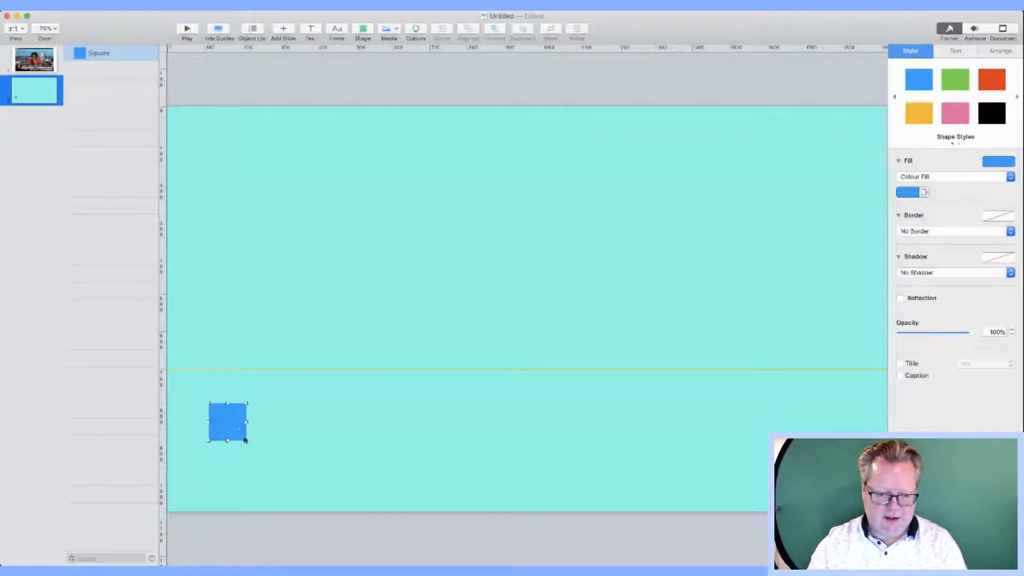
drag(244, 440, 268, 453)
Step: Insert a second square beside the large one and stack it below Square in the Object List
click(462, 277)
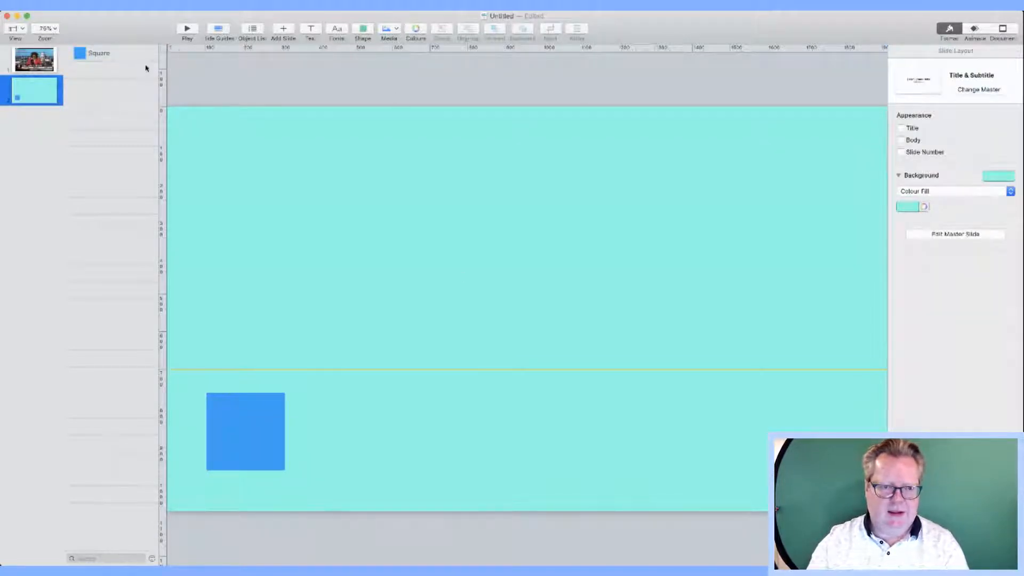
click(363, 30)
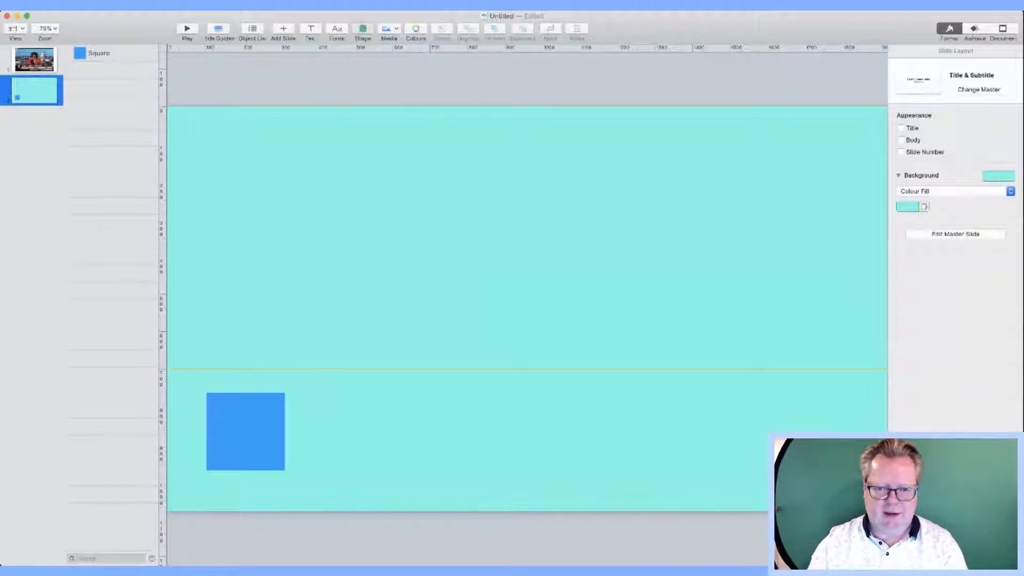
click(439, 246)
drag(530, 306, 766, 413)
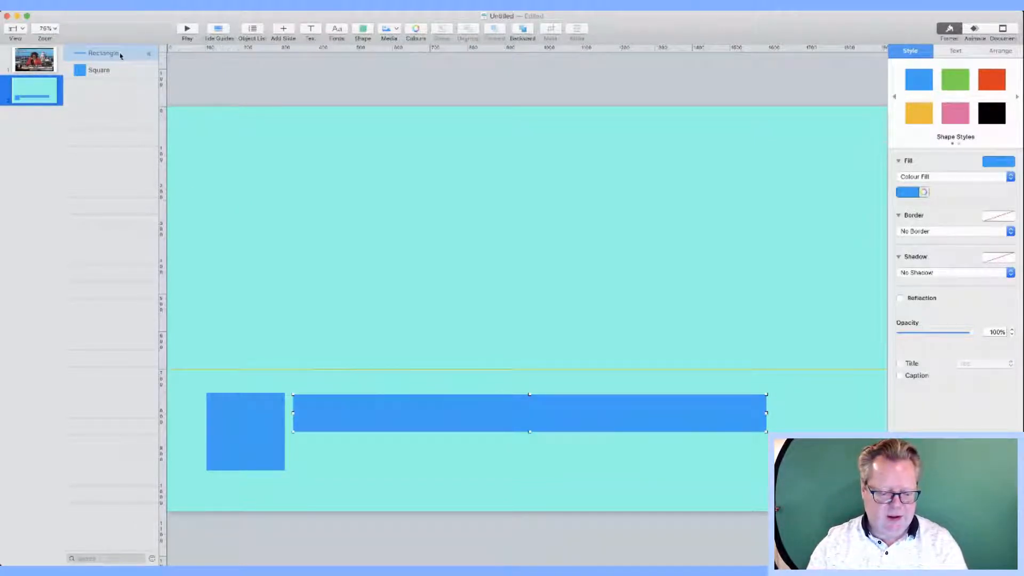
drag(120, 55, 111, 99)
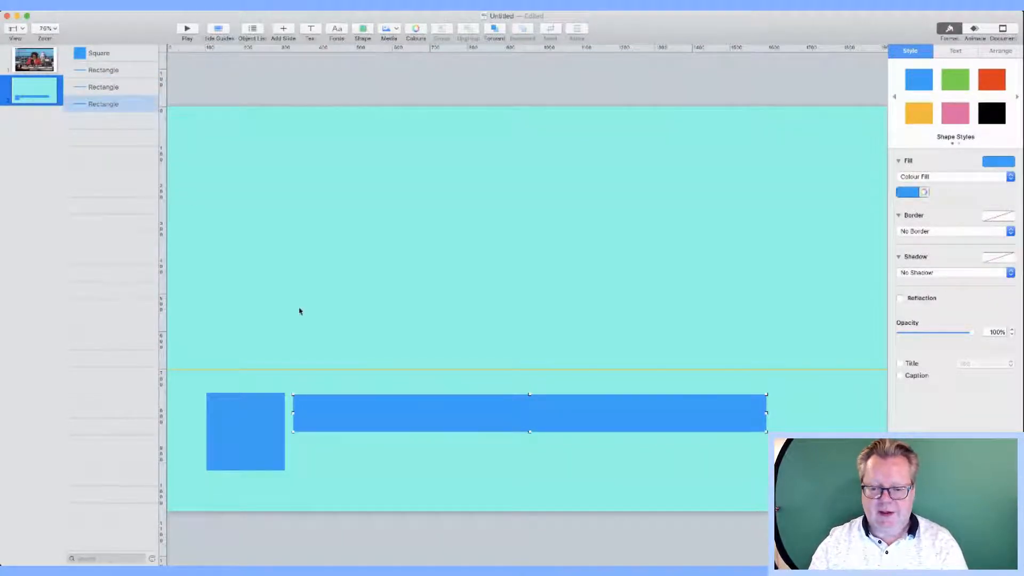
Step: Move one bar copy down and make it yellow, and turn another bar red
drag(448, 420, 448, 446)
click(925, 119)
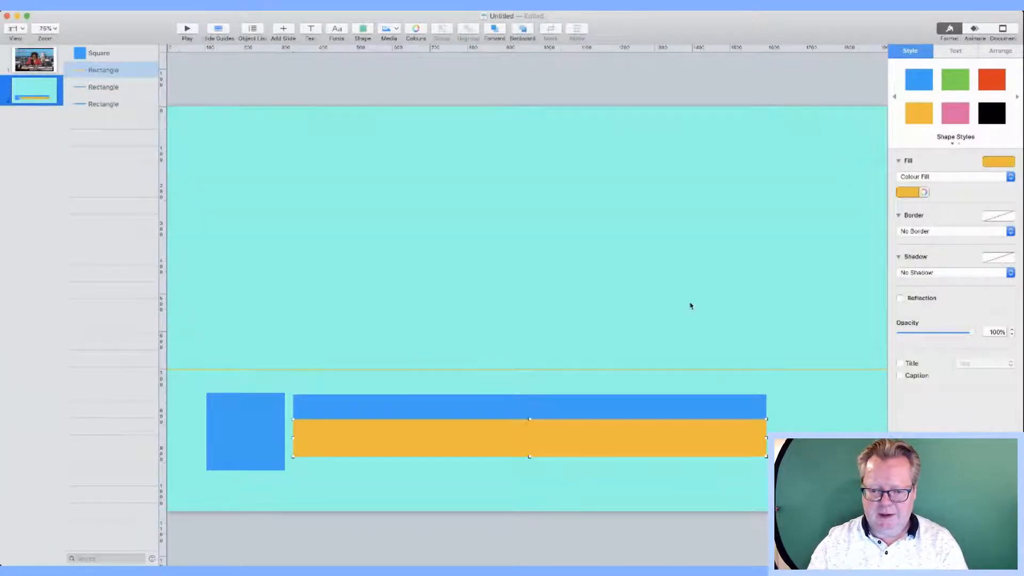
click(612, 402)
drag(613, 403, 612, 465)
click(988, 87)
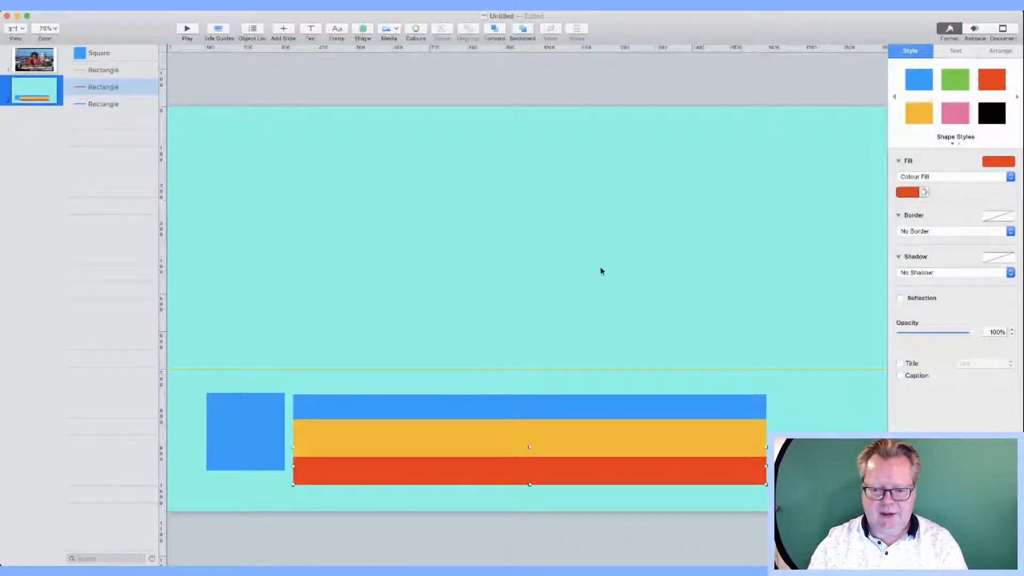
Step: Stack the red bar at the bottom, yellow above it, and align the blue bar with the square
click(602, 271)
click(529, 424)
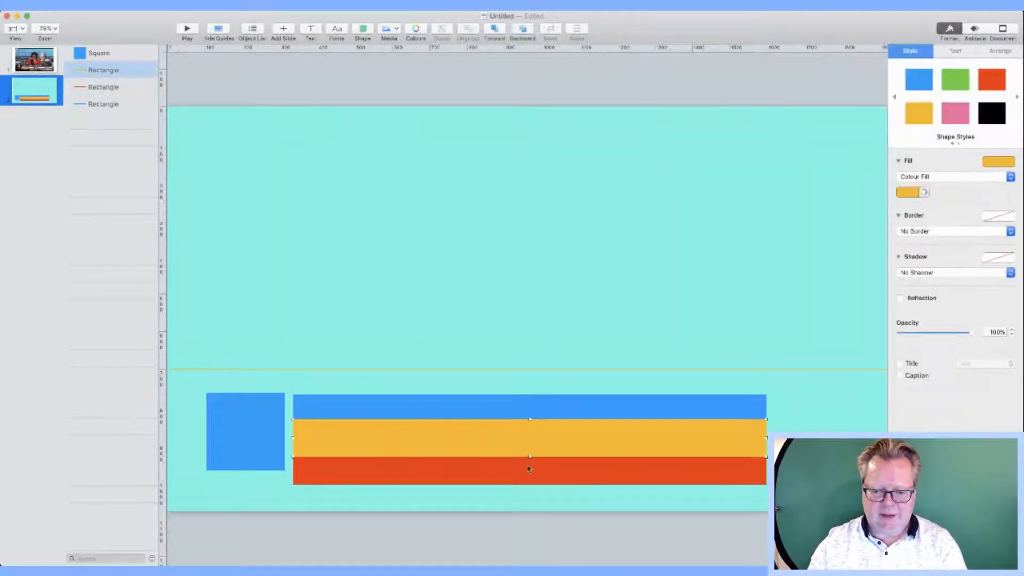
click(528, 468)
drag(528, 471, 529, 486)
click(526, 448)
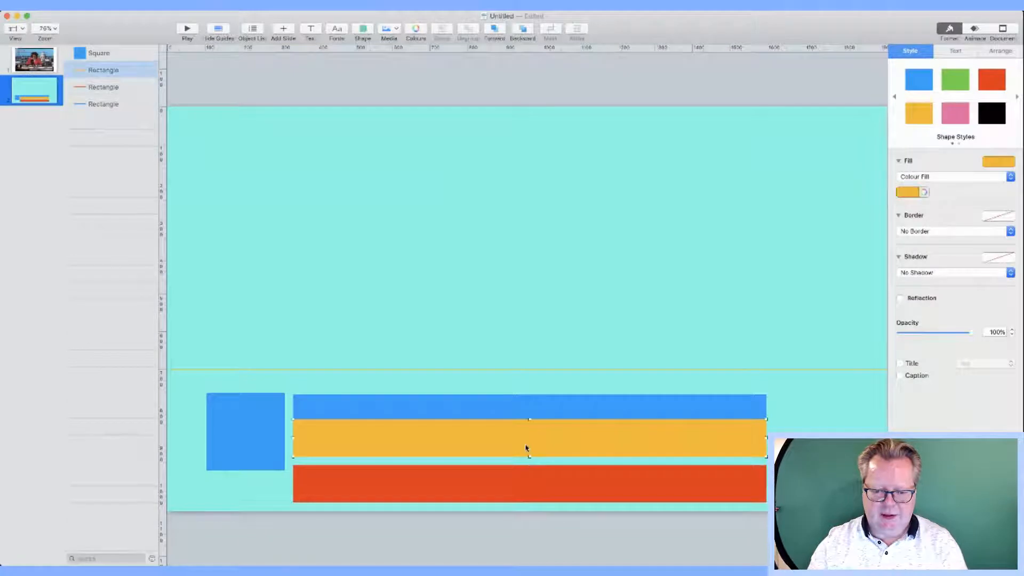
drag(526, 448, 527, 463)
click(528, 427)
drag(528, 427, 527, 425)
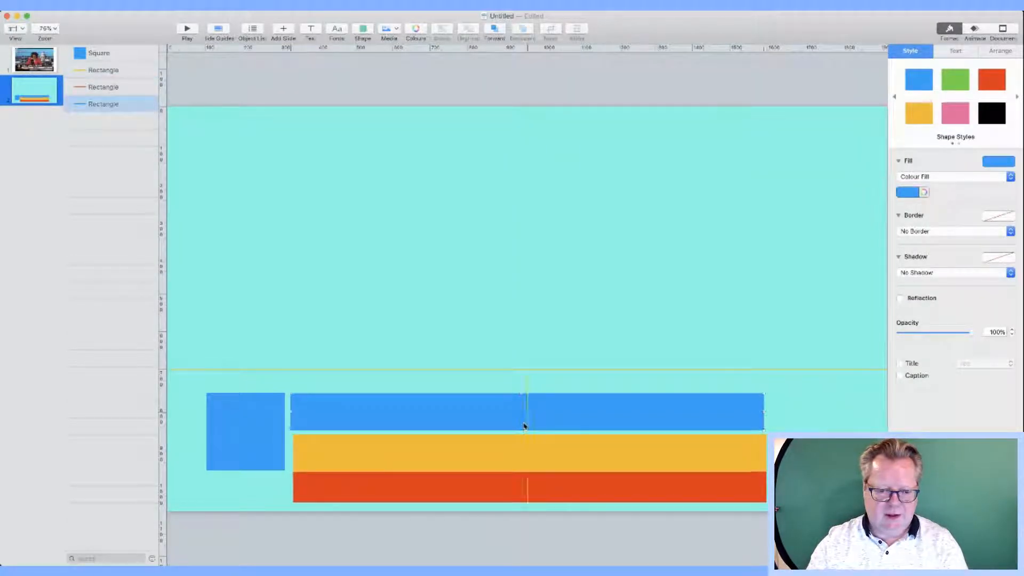
click(55, 71)
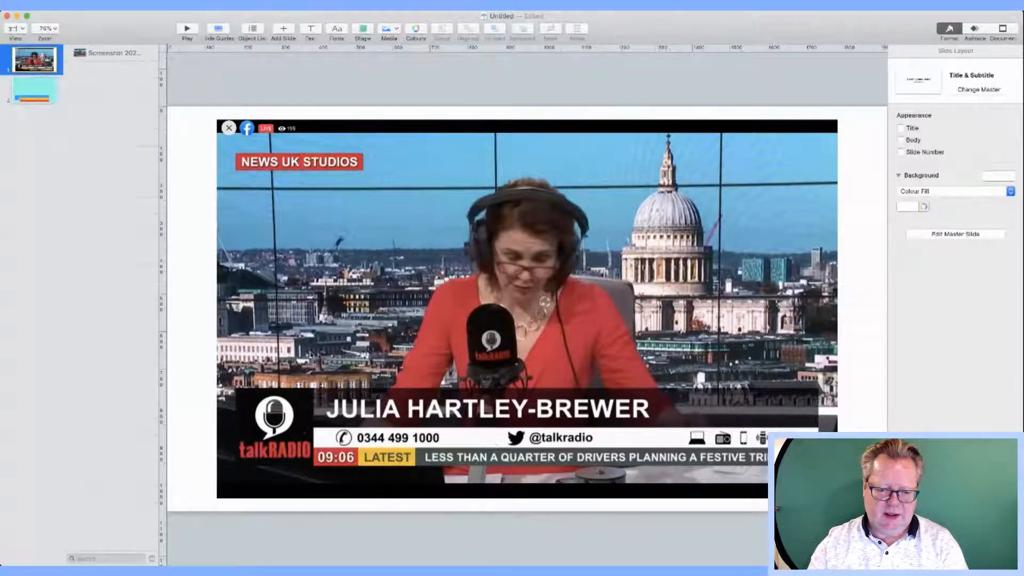
Step: On slide 2, make the yellow and red bars thinner
click(51, 93)
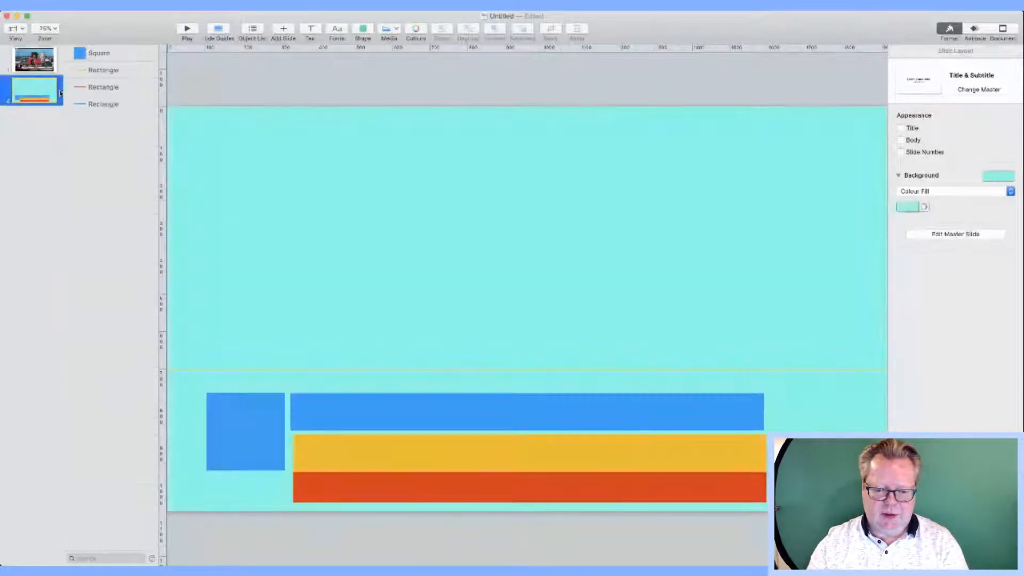
click(368, 460)
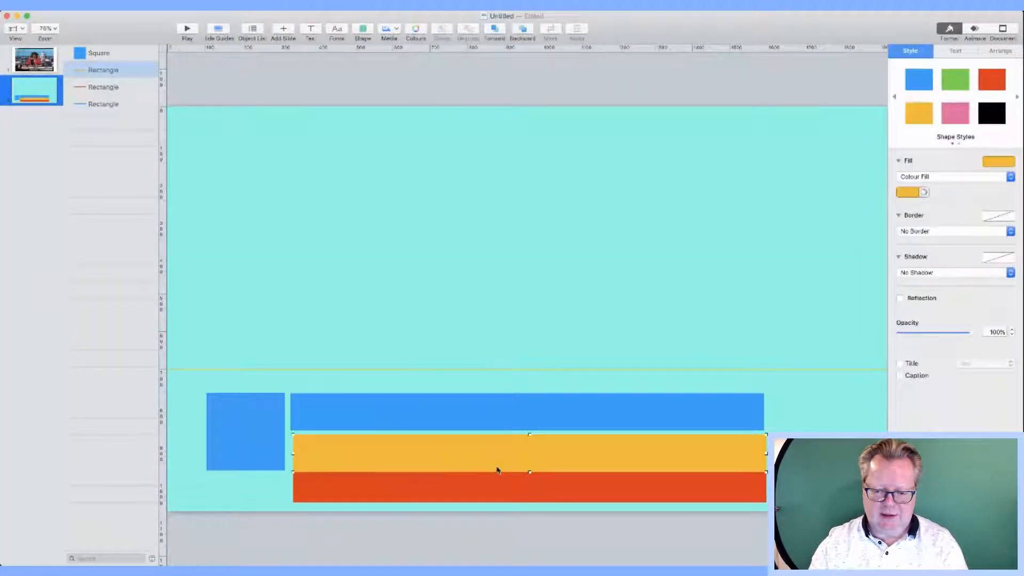
drag(529, 472, 511, 439)
click(528, 498)
drag(528, 502, 482, 441)
click(514, 462)
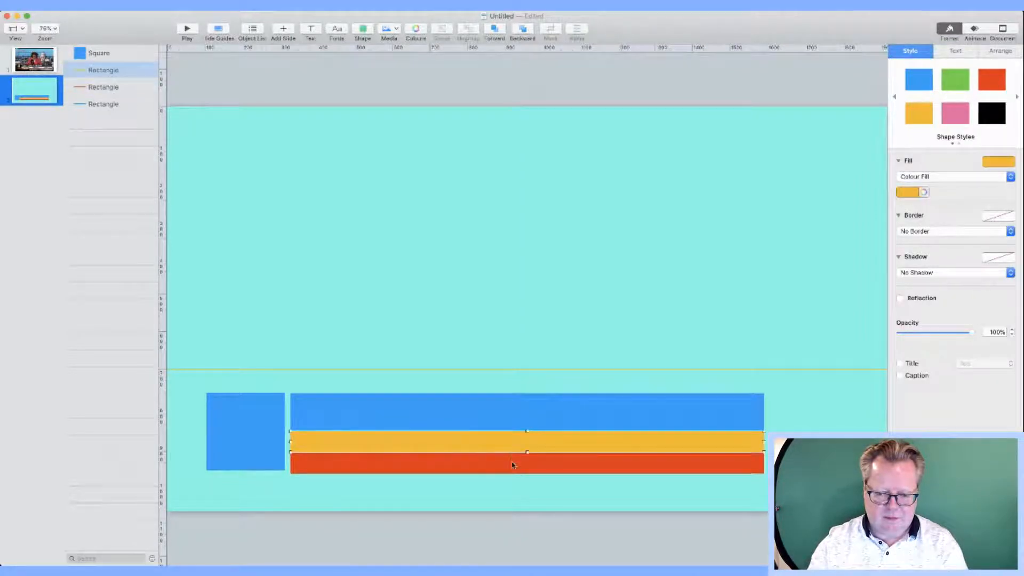
click(512, 462)
click(431, 490)
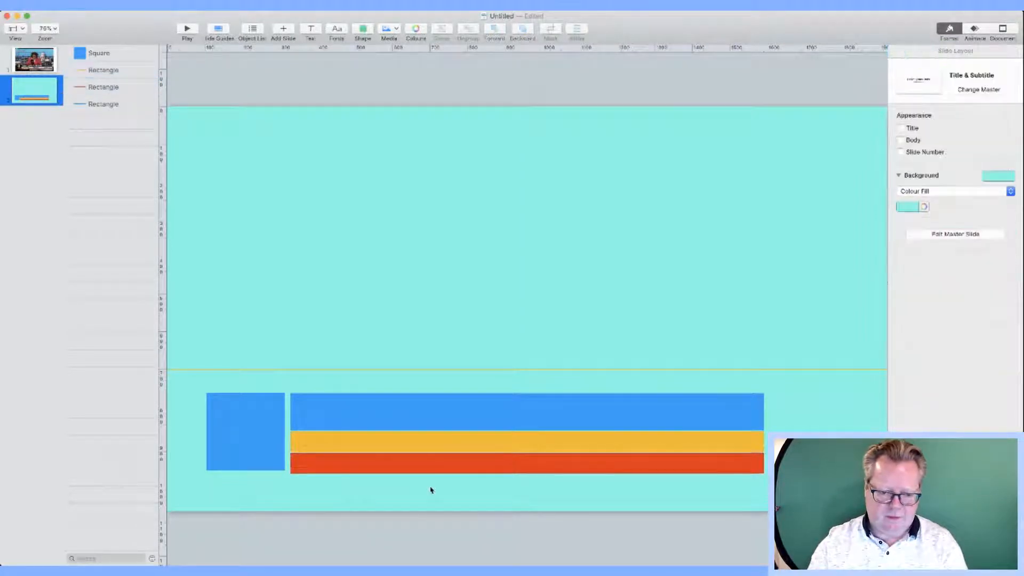
Step: Turn the top bar black at about 34% opacity and fill the square black
click(387, 406)
click(998, 118)
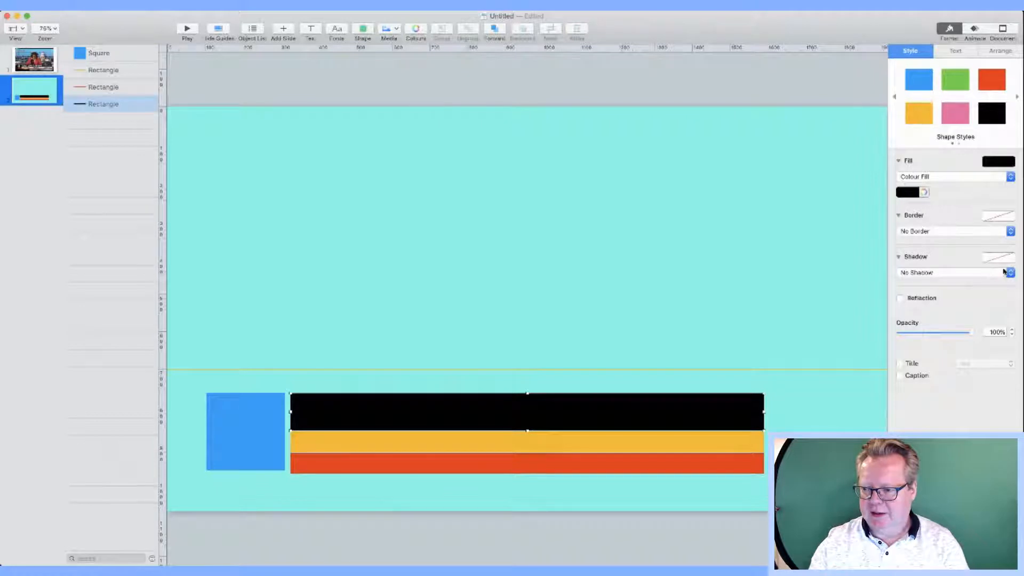
drag(968, 334, 924, 331)
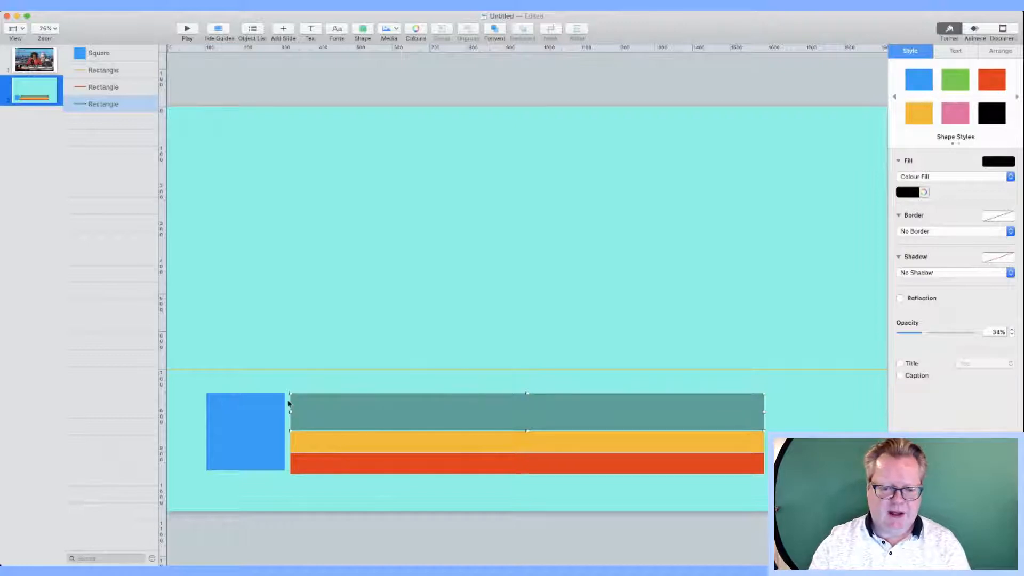
click(224, 442)
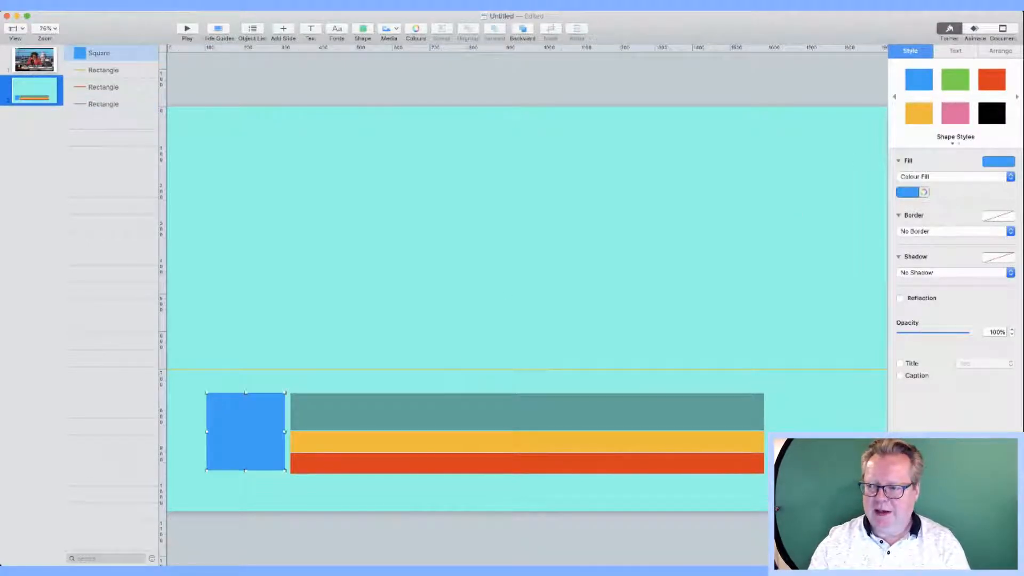
click(994, 113)
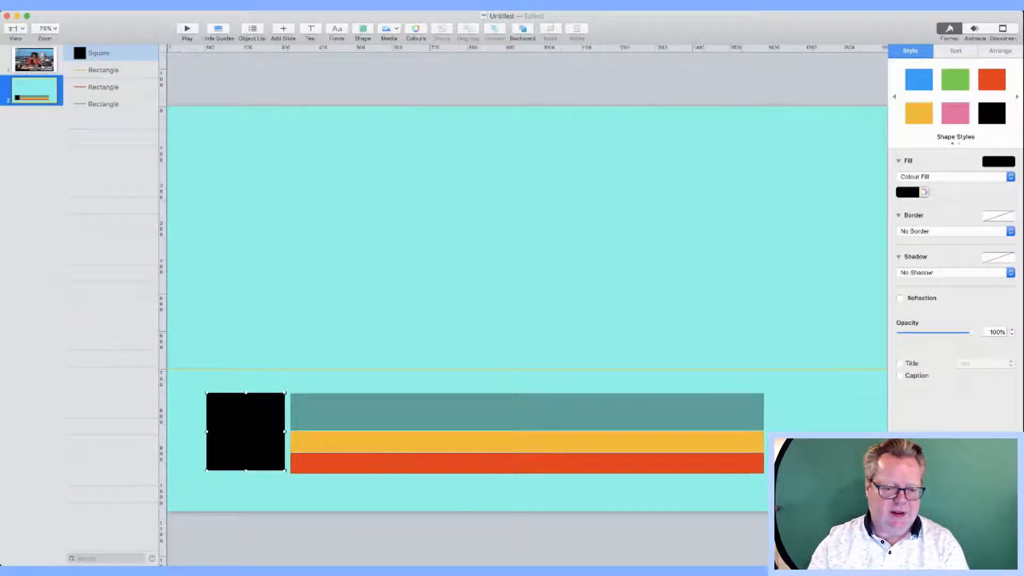
click(34, 60)
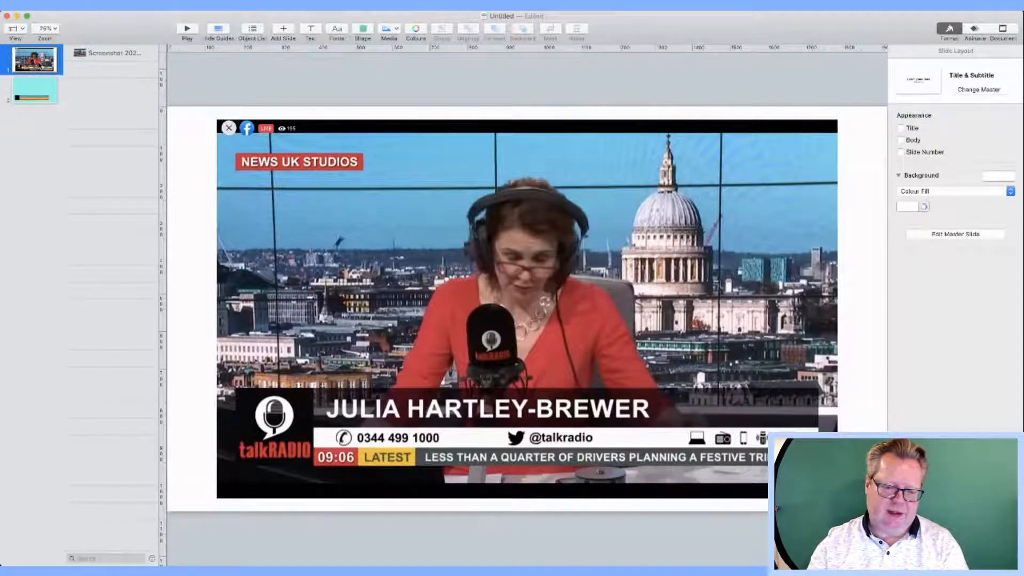
click(38, 88)
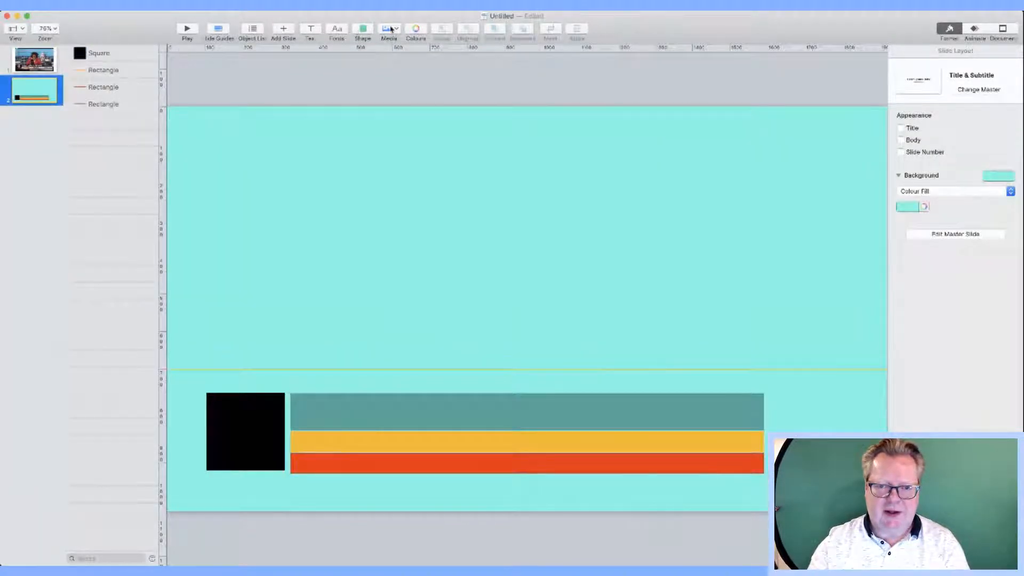
Step: Insert a quote bubble and a microphone shape, and fill the speech bubble white
click(365, 31)
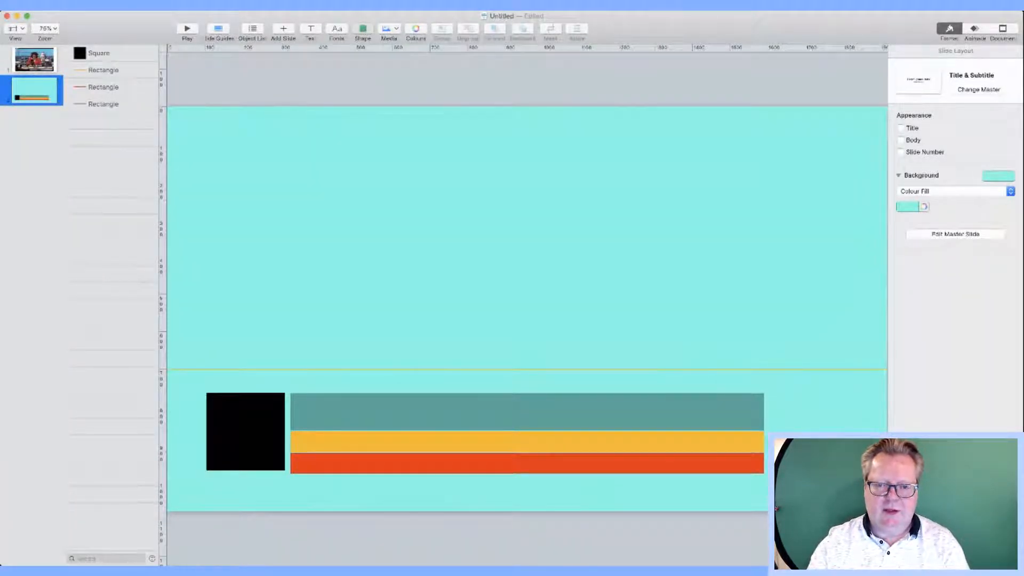
click(442, 138)
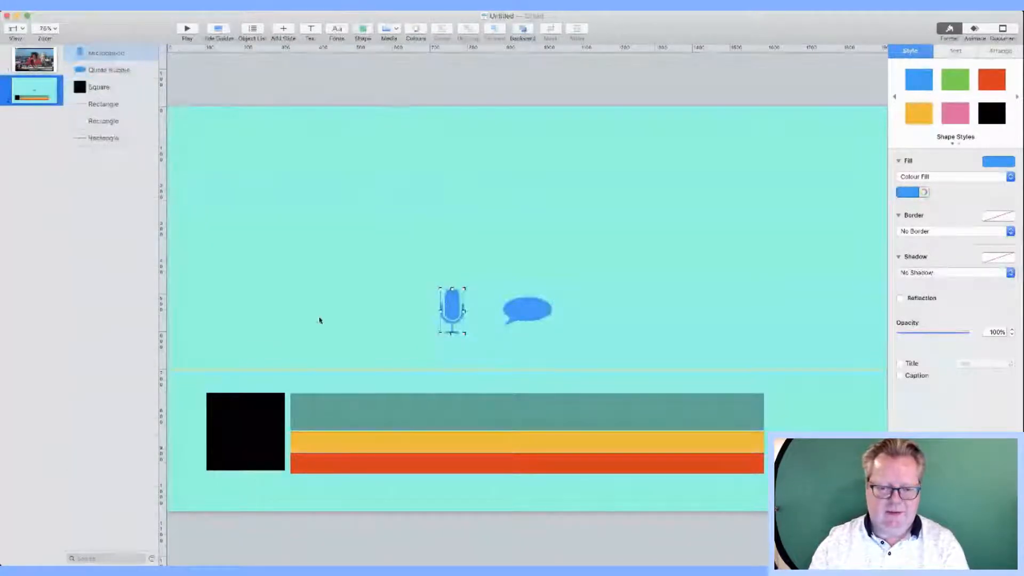
click(226, 286)
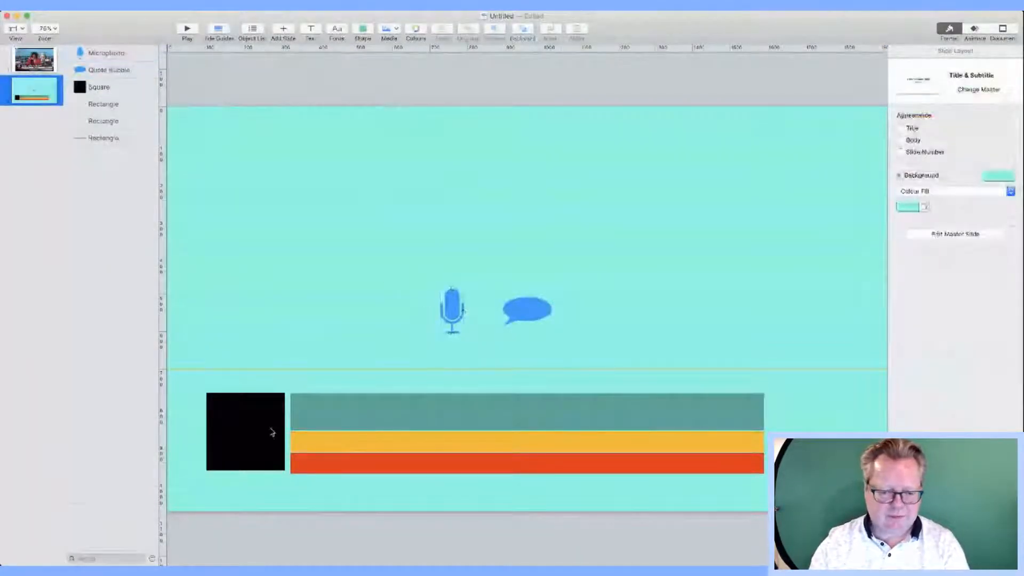
click(40, 68)
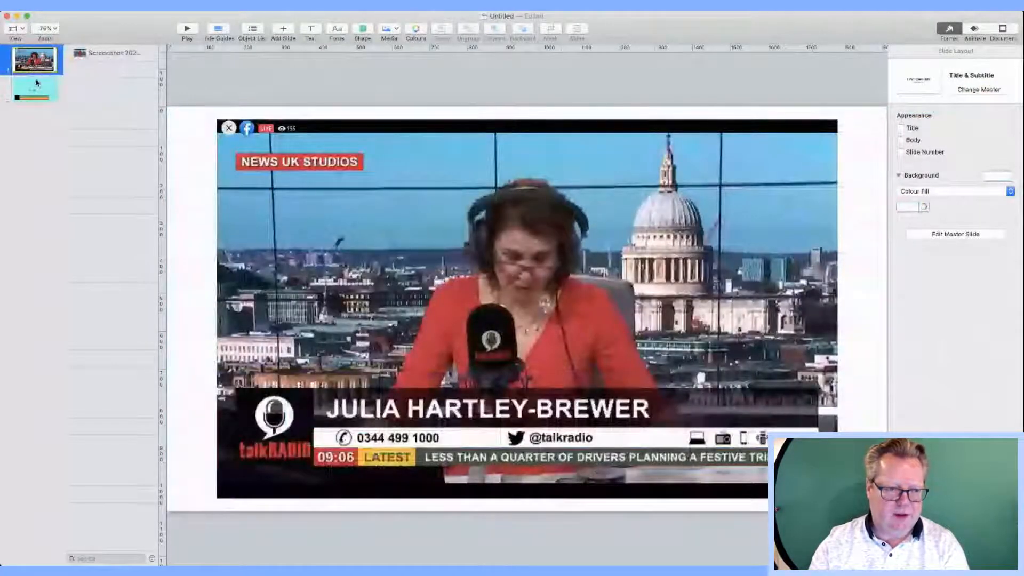
click(35, 88)
click(538, 312)
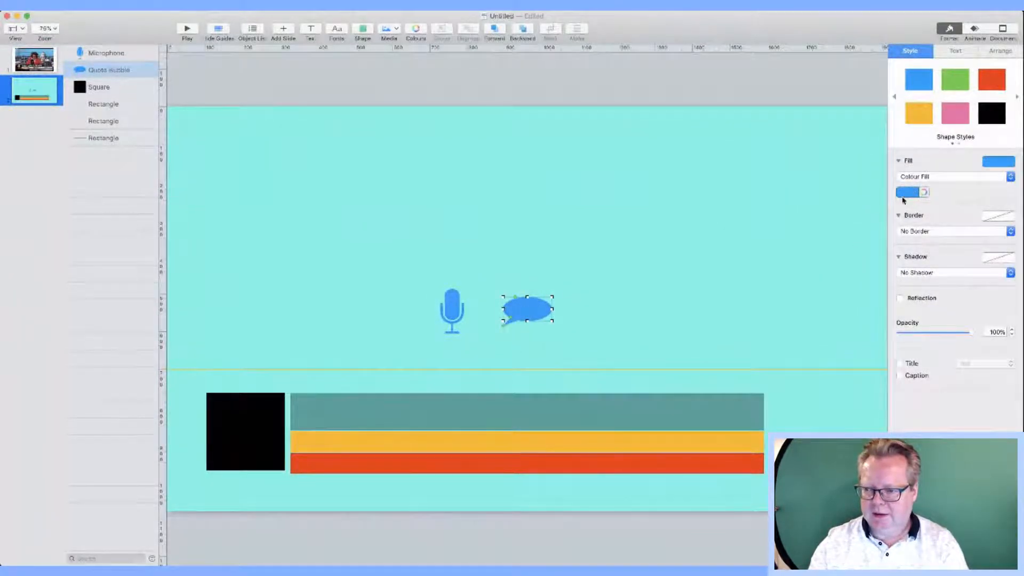
click(865, 258)
Step: Shrink the bubble onto the black square and place a black microphone inside it
click(586, 323)
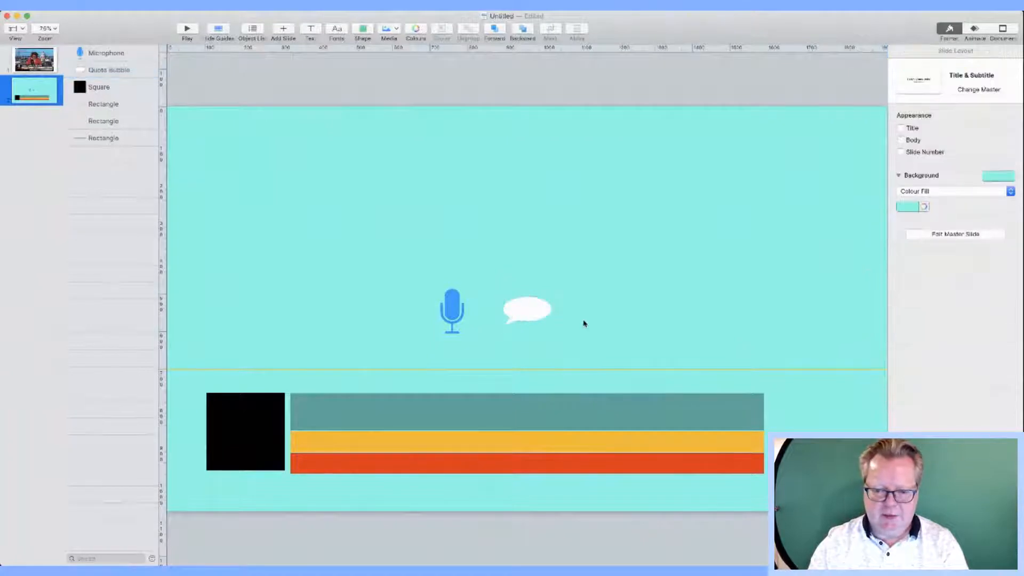
drag(537, 313, 257, 421)
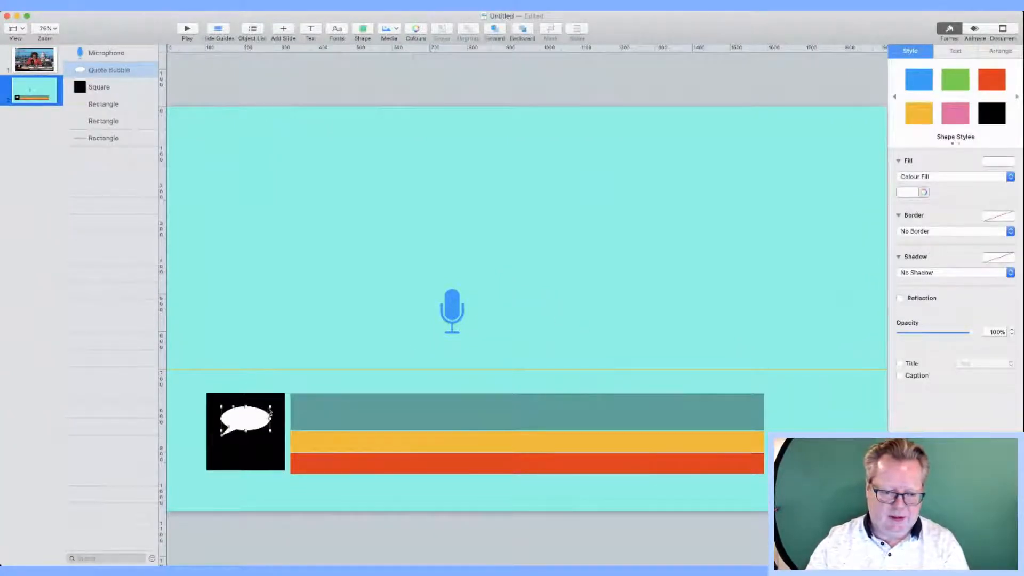
click(270, 414)
click(260, 421)
mouse_move(270, 407)
mouse_down()
mouse_move(251, 404)
mouse_move(272, 446)
mouse_move(256, 420)
mouse_up()
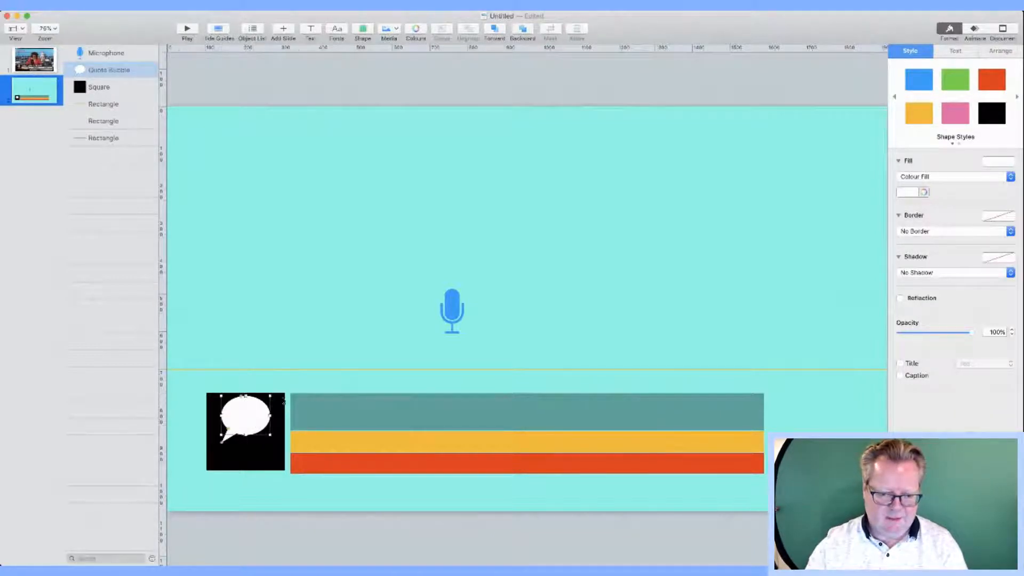
drag(441, 315, 247, 417)
click(994, 114)
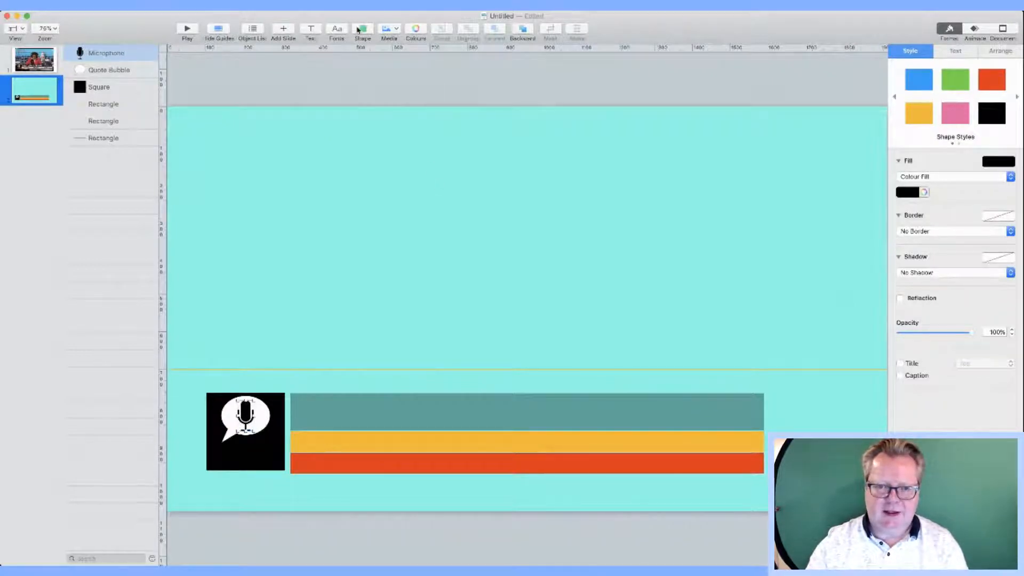
Step: Add red-orange 'talkRadio' text and move it under the bubble in the black square
click(310, 32)
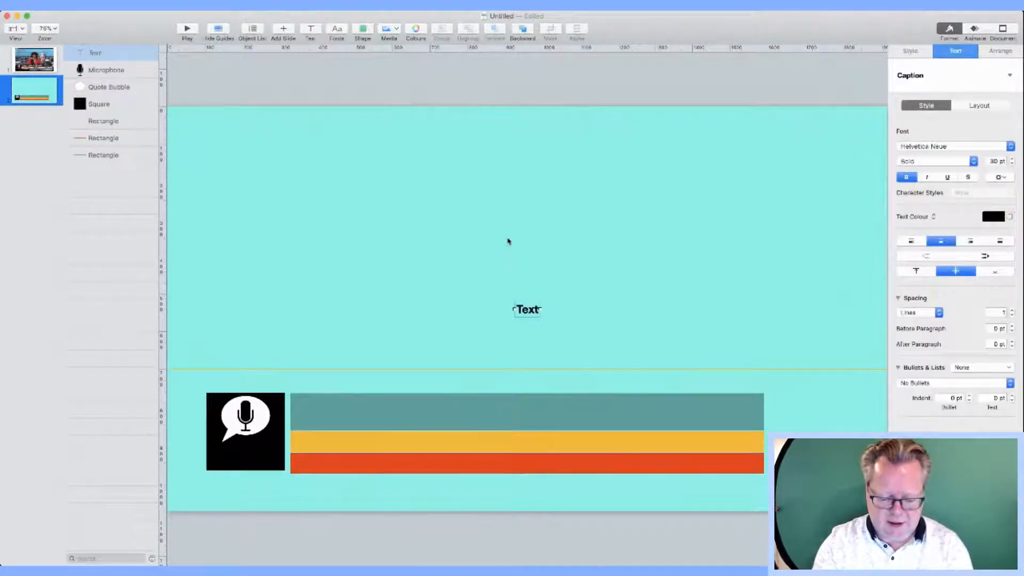
text(tal)
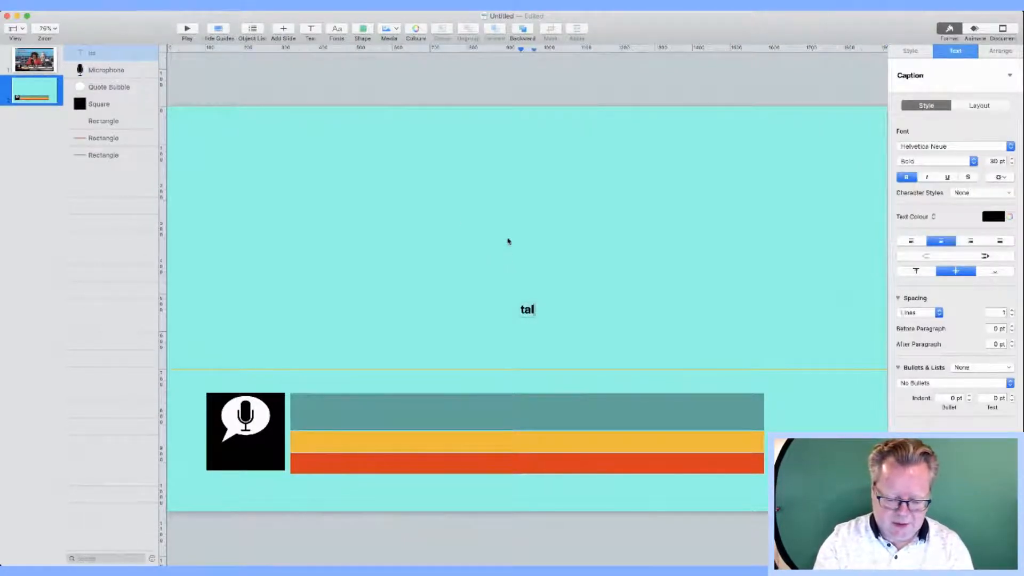
text(kRadio)
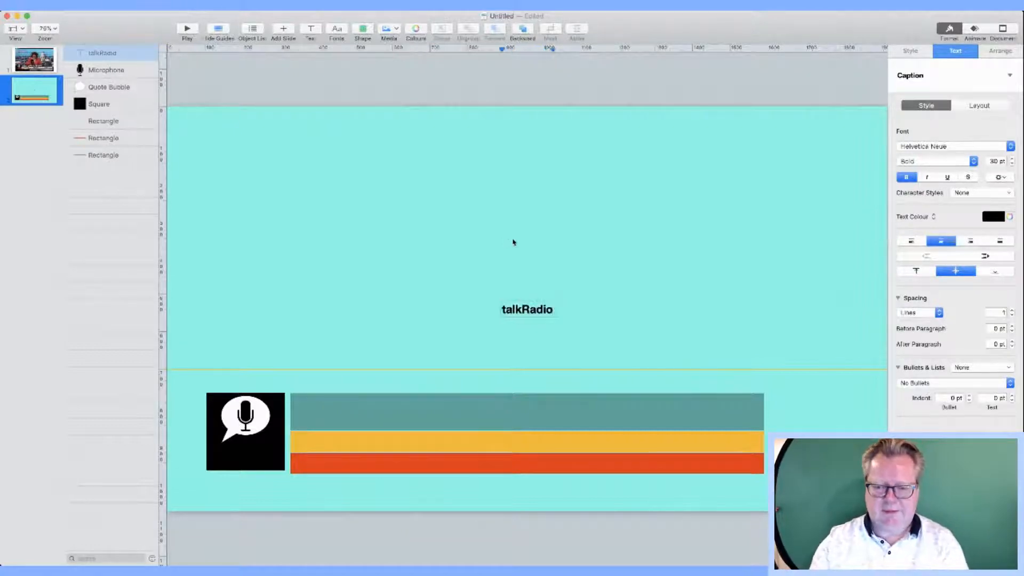
click(513, 242)
click(525, 309)
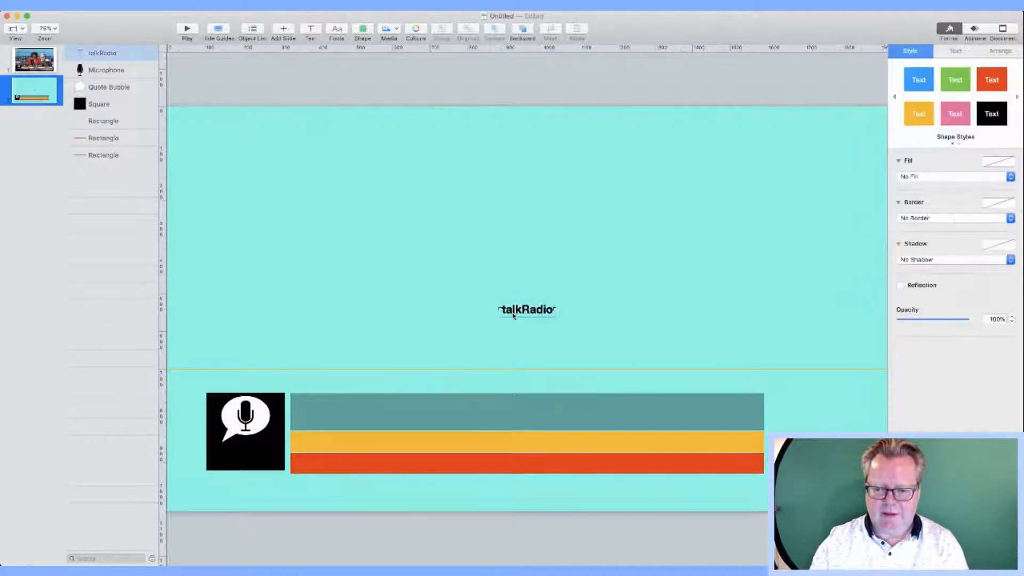
double_click(532, 307)
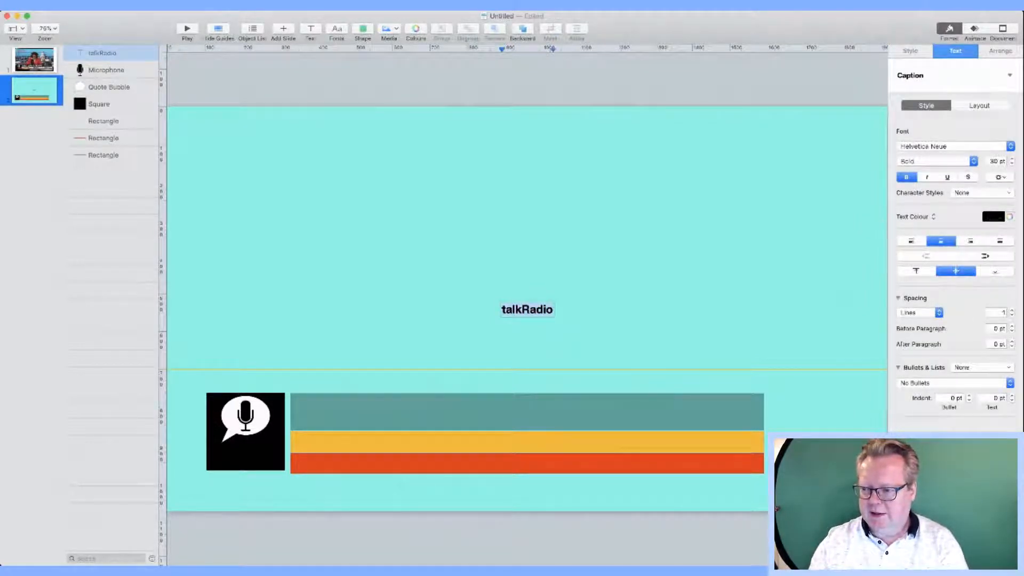
click(667, 236)
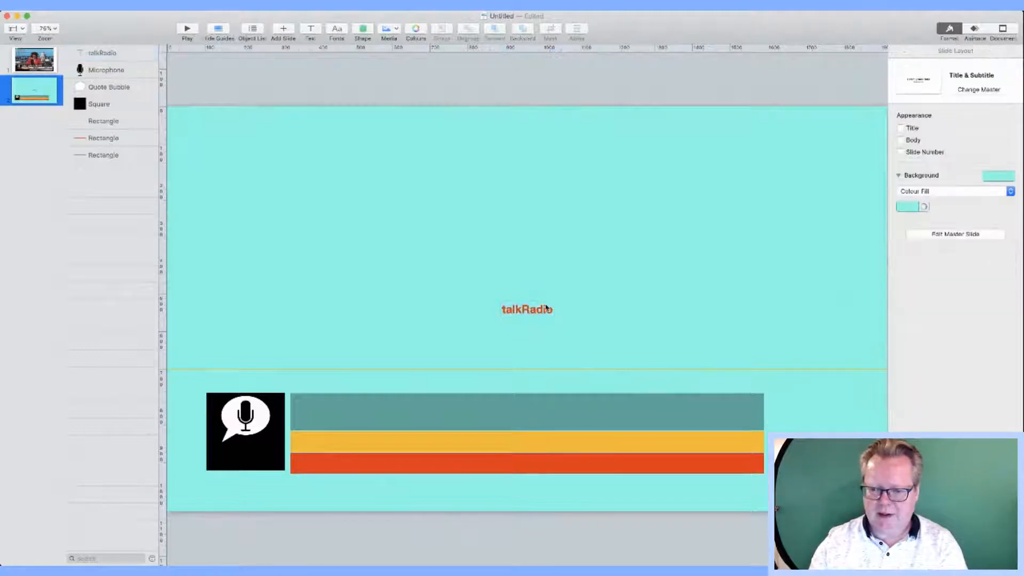
drag(534, 314, 253, 460)
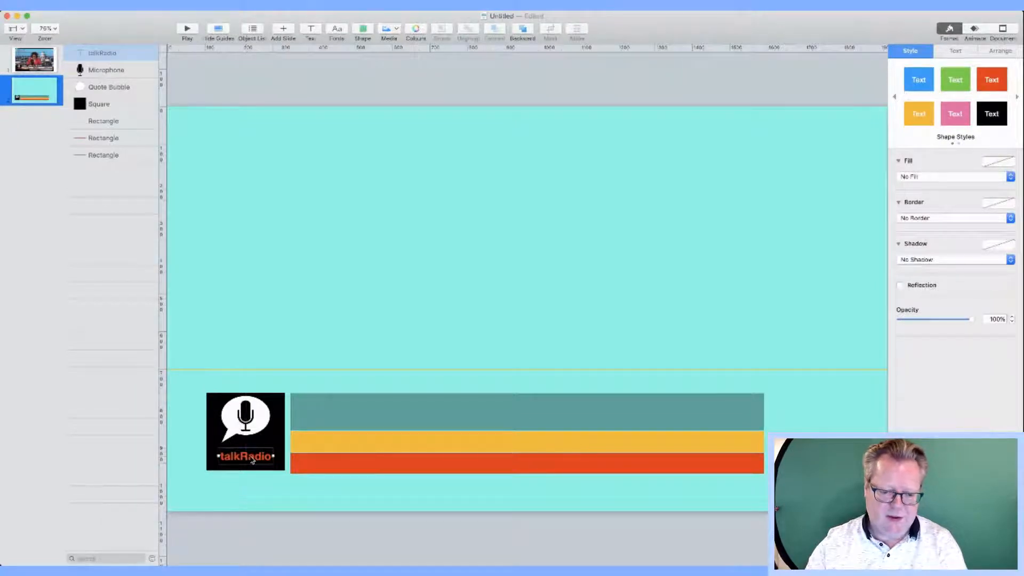
Step: Increase the talkRadio font size to 42 pt
double_click(258, 458)
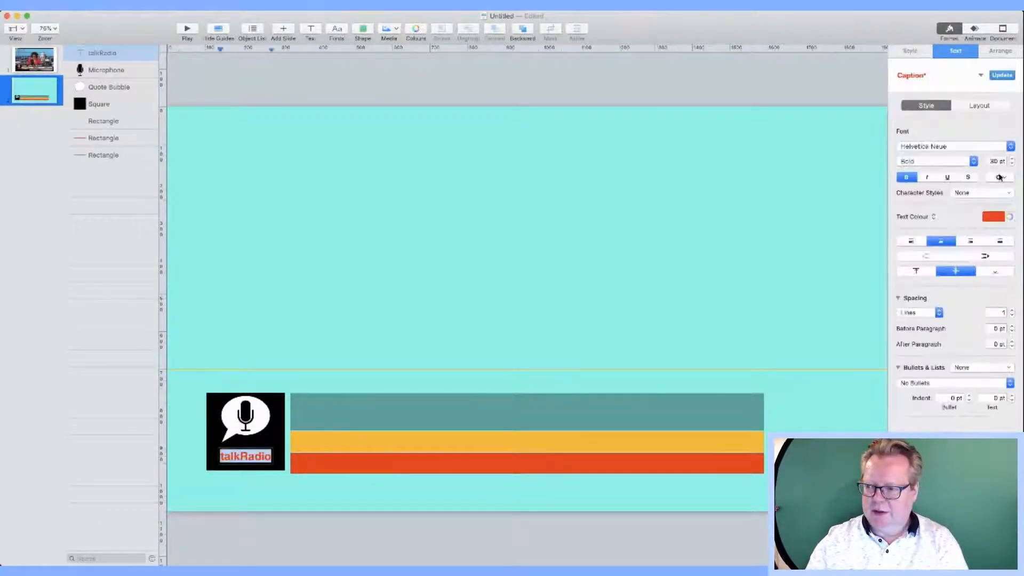
click(1012, 159)
click(1013, 159)
click(1013, 159)
click(1013, 159)
click(816, 188)
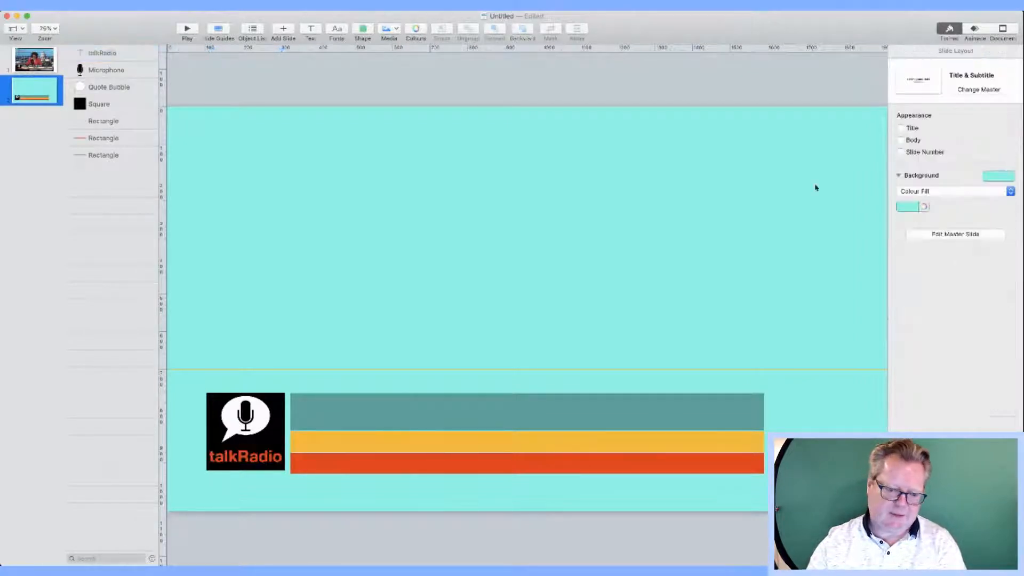
click(251, 434)
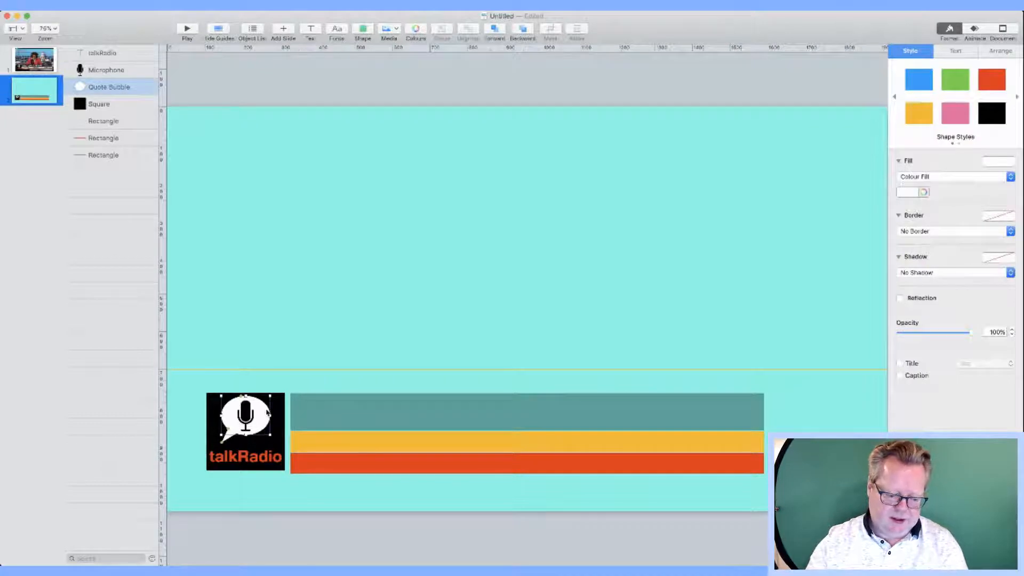
Step: Group the microphone and speech bubble, then nudge the group slightly right and down
click(238, 185)
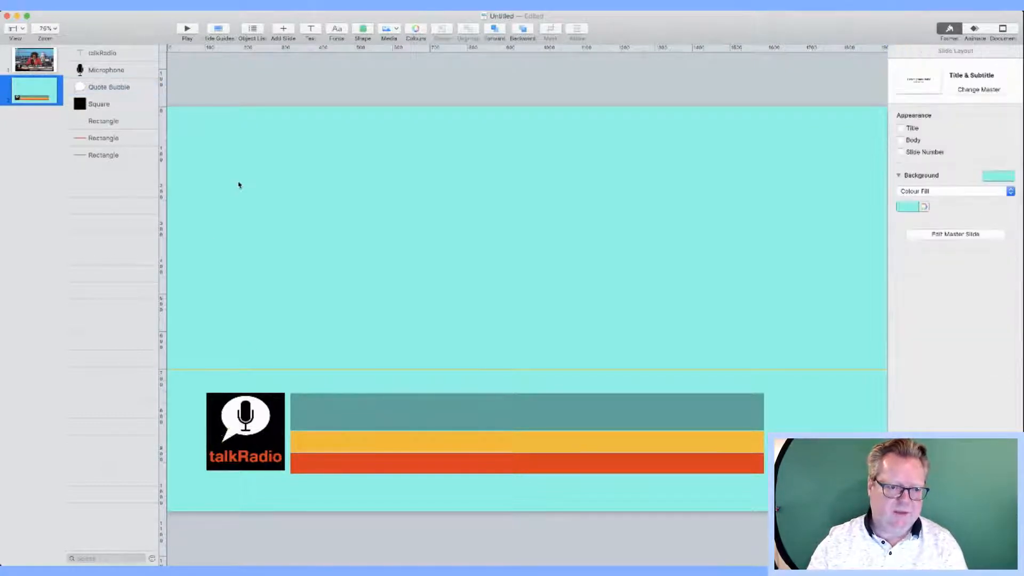
click(106, 76)
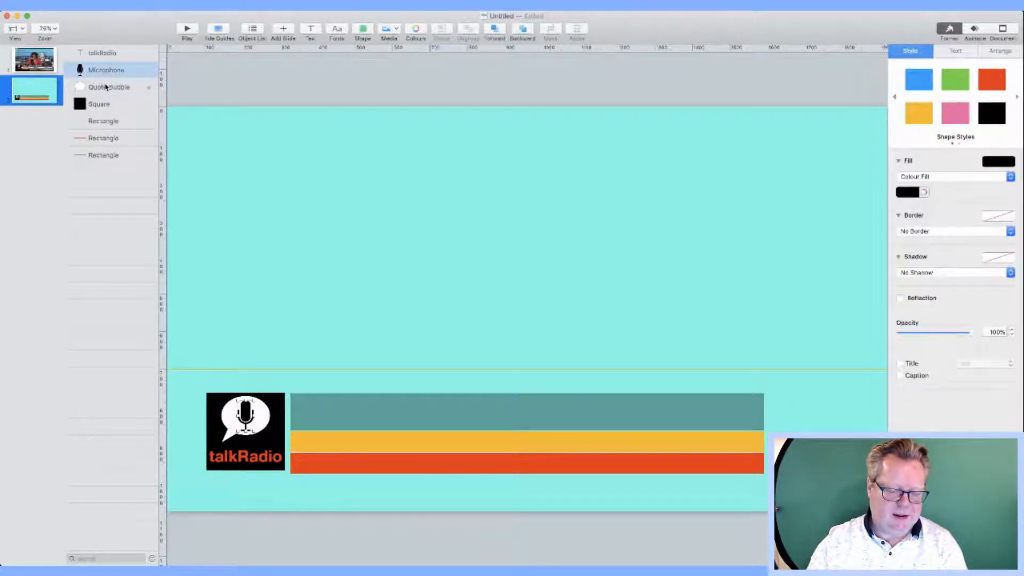
shift+click(106, 87)
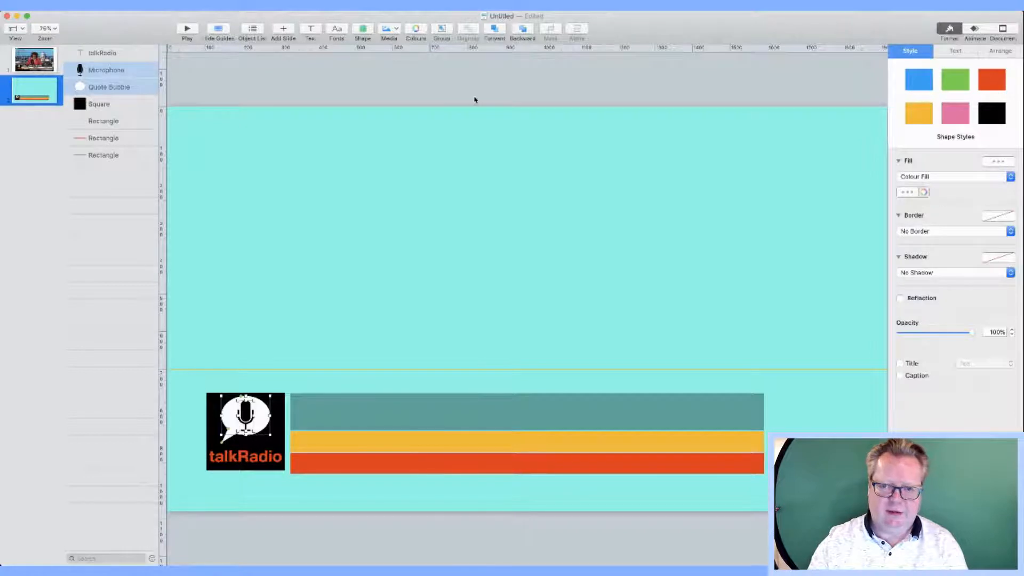
click(442, 32)
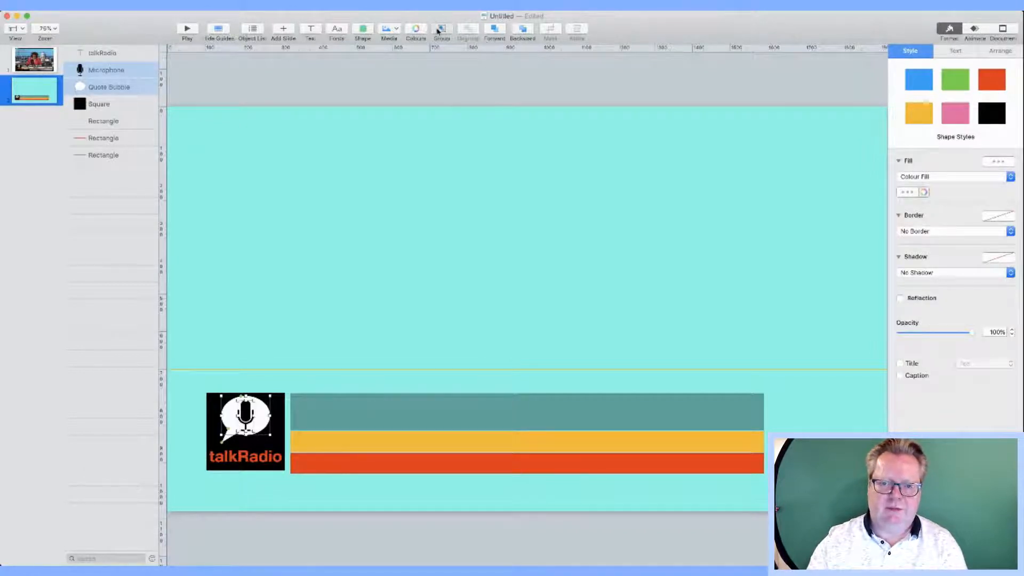
drag(253, 422, 256, 424)
click(257, 225)
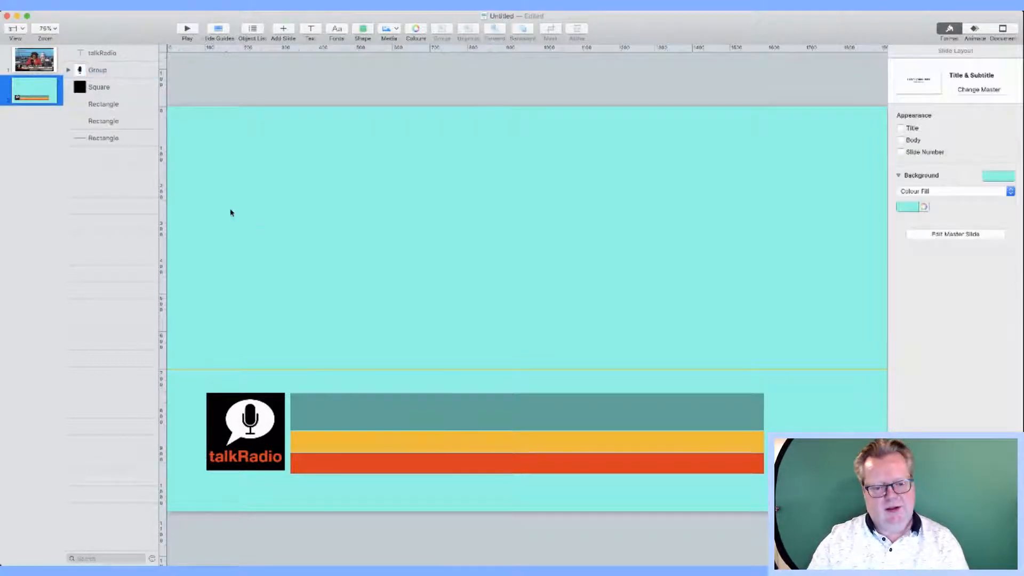
Step: Compare the lower-third slide against the talkRADIO reference screenshot
click(44, 64)
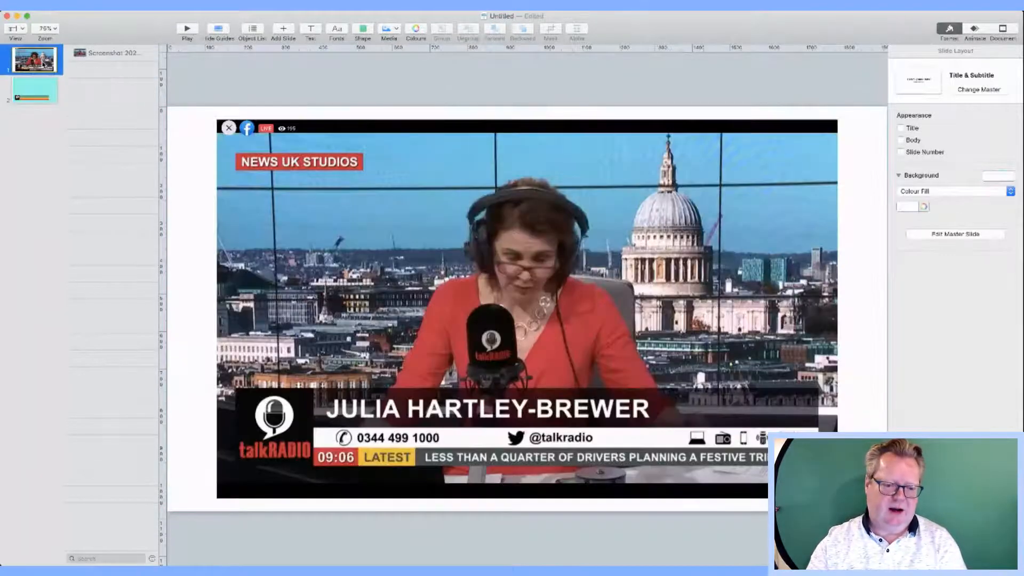
click(37, 89)
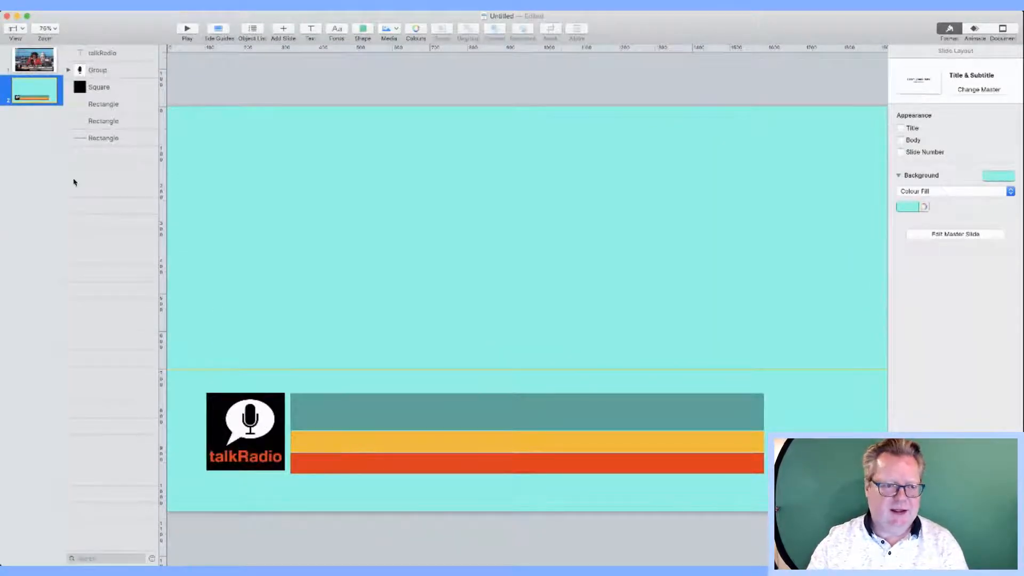
click(43, 55)
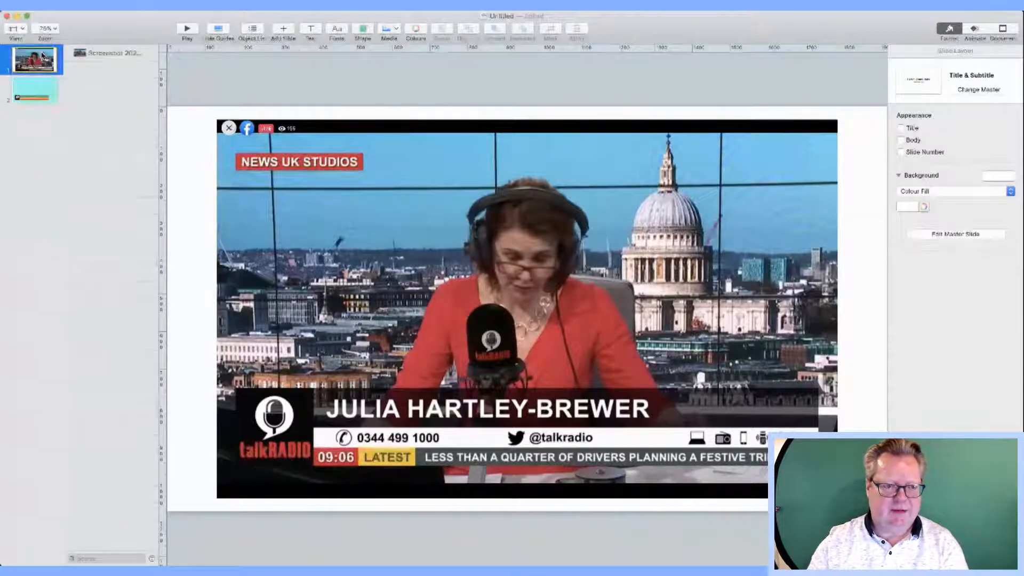
click(39, 92)
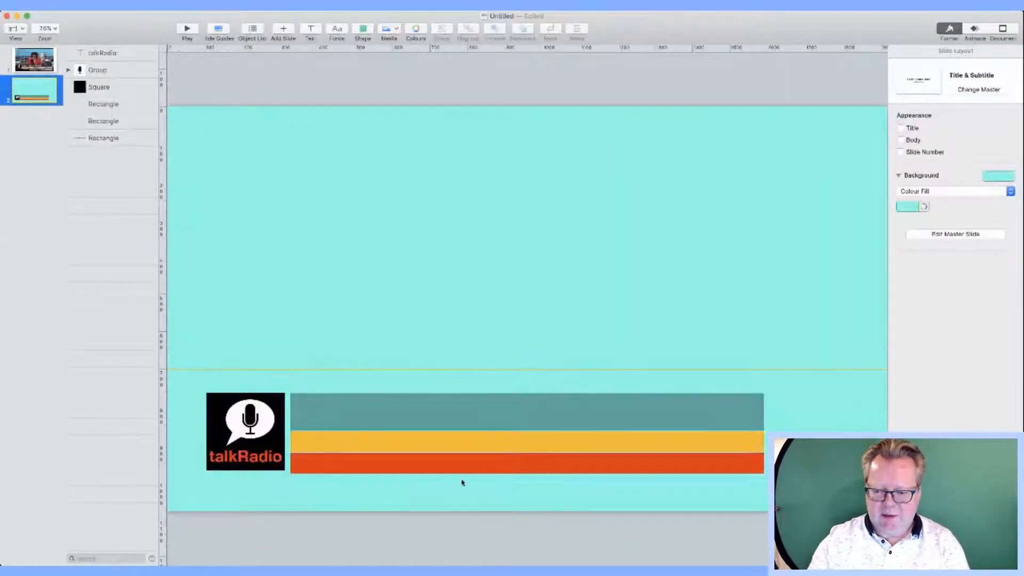
click(761, 468)
Step: Shorten the red bar to a small block and name it 'Bottom Red'
drag(764, 463, 348, 462)
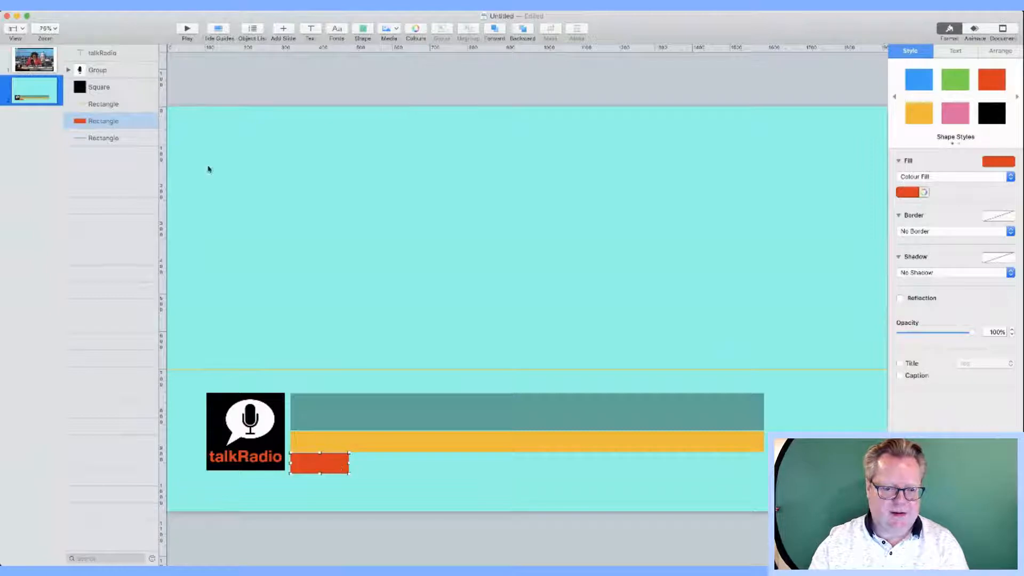
double_click(117, 122)
text(Bottom)
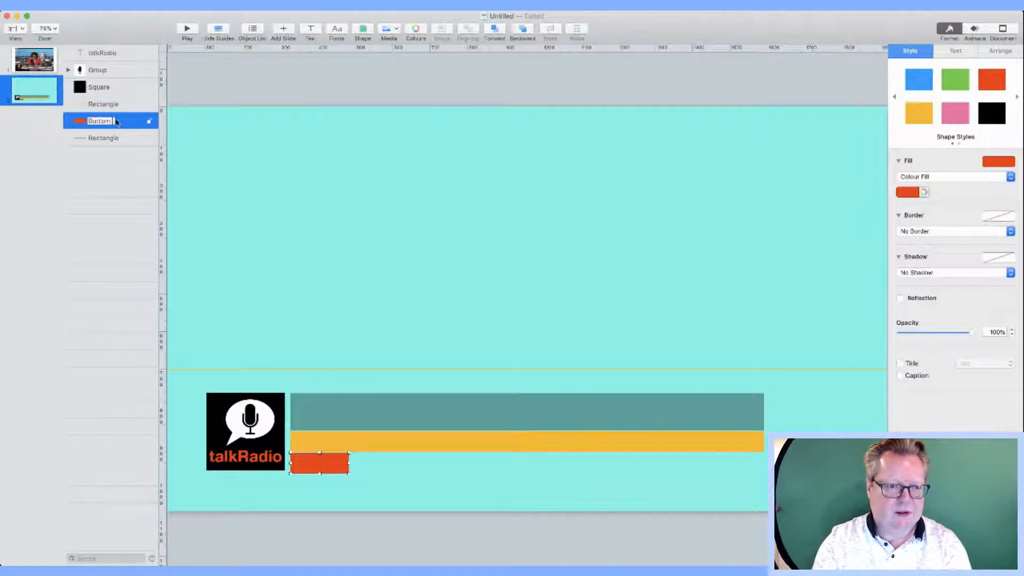
text( Red)
key(Return)
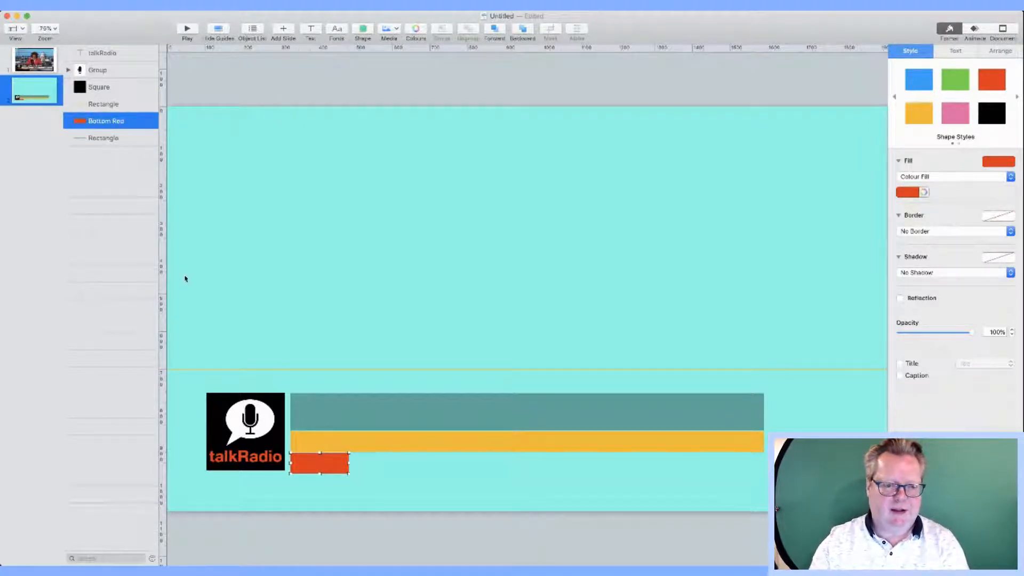
Step: Duplicate the Bottom Red block from its Object List row
double_click(99, 120)
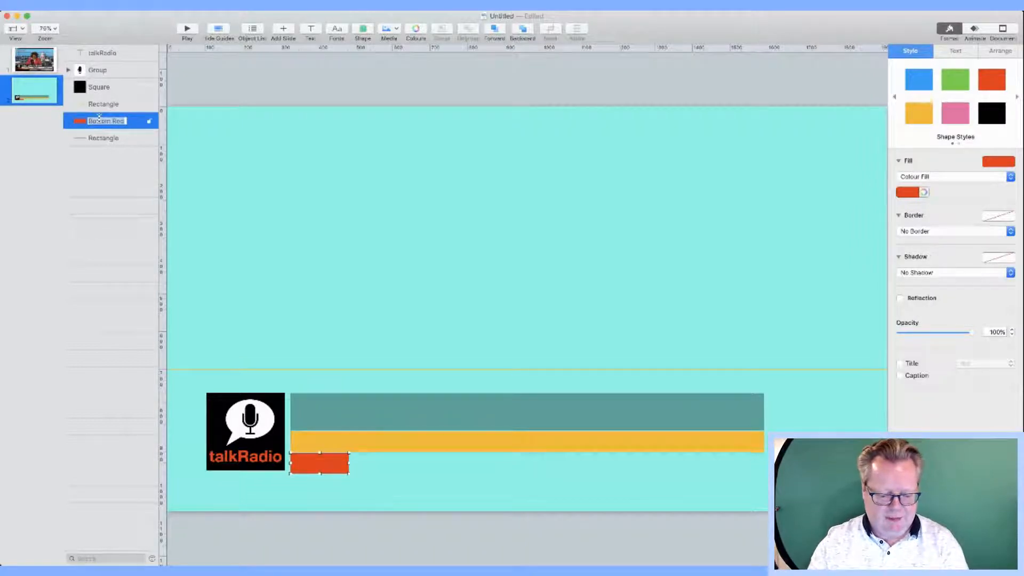
click(138, 140)
click(142, 126)
alt+drag(134, 126, 130, 159)
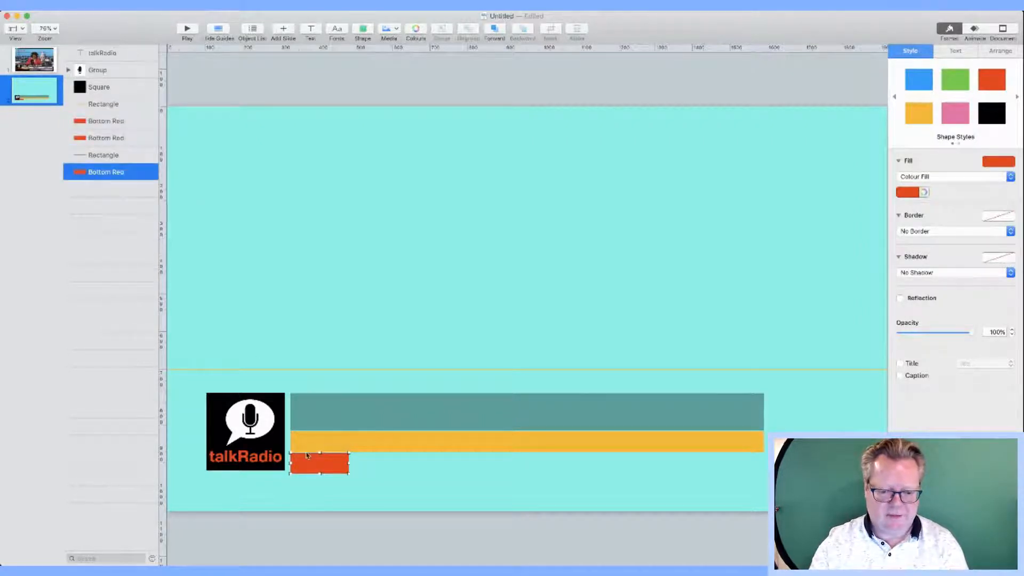
Step: Spread the red block copies along the bottom strip, checking the reference slide
drag(318, 466, 479, 469)
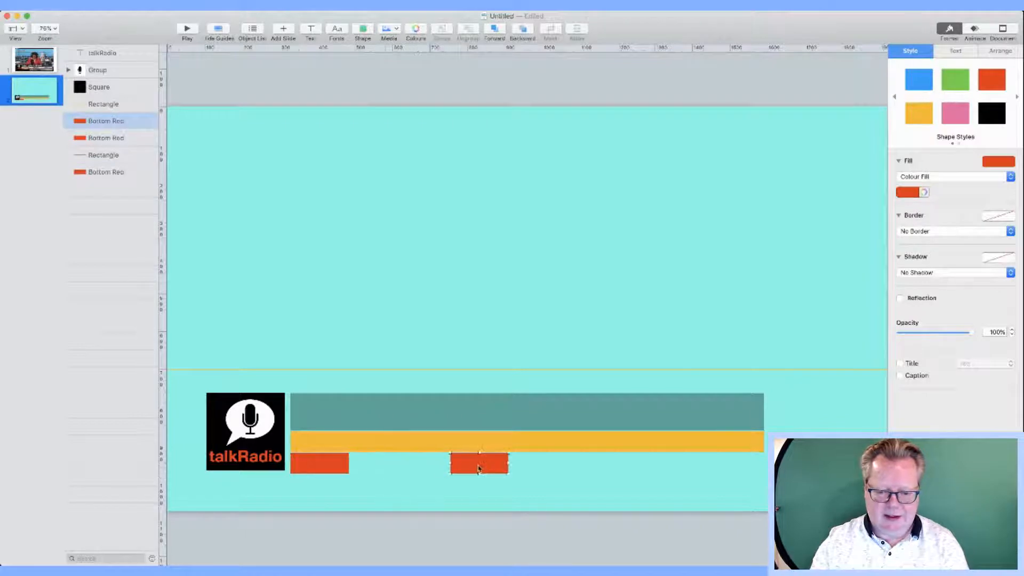
drag(320, 465, 401, 466)
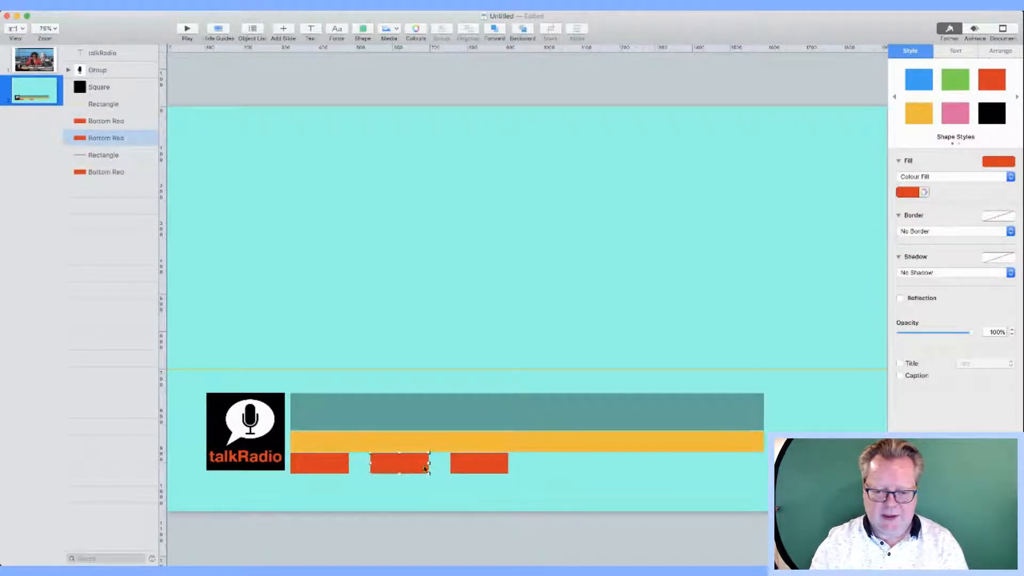
click(32, 67)
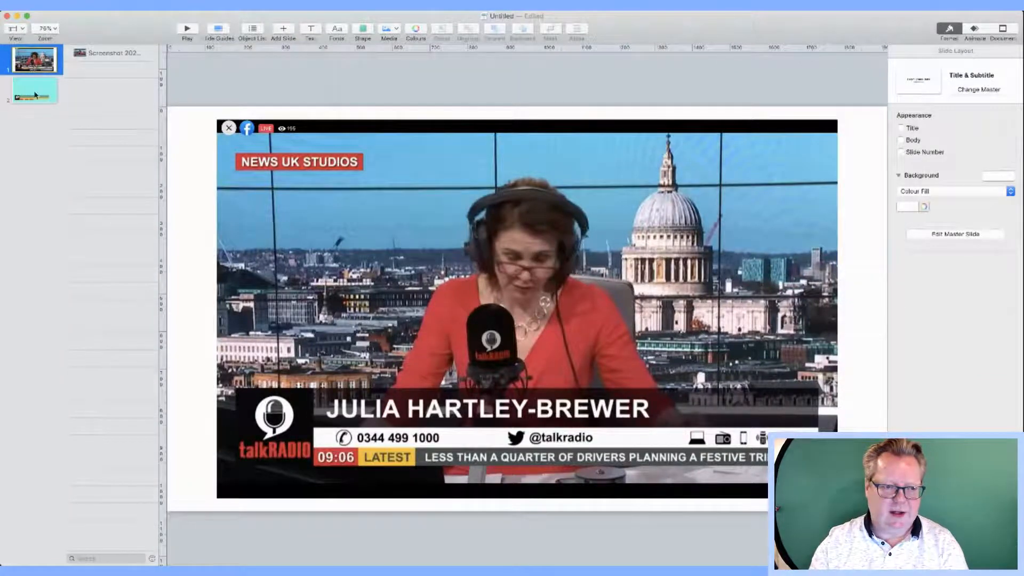
click(35, 94)
Step: Make the middle block yellow and the long right block grey, butting them together
click(392, 463)
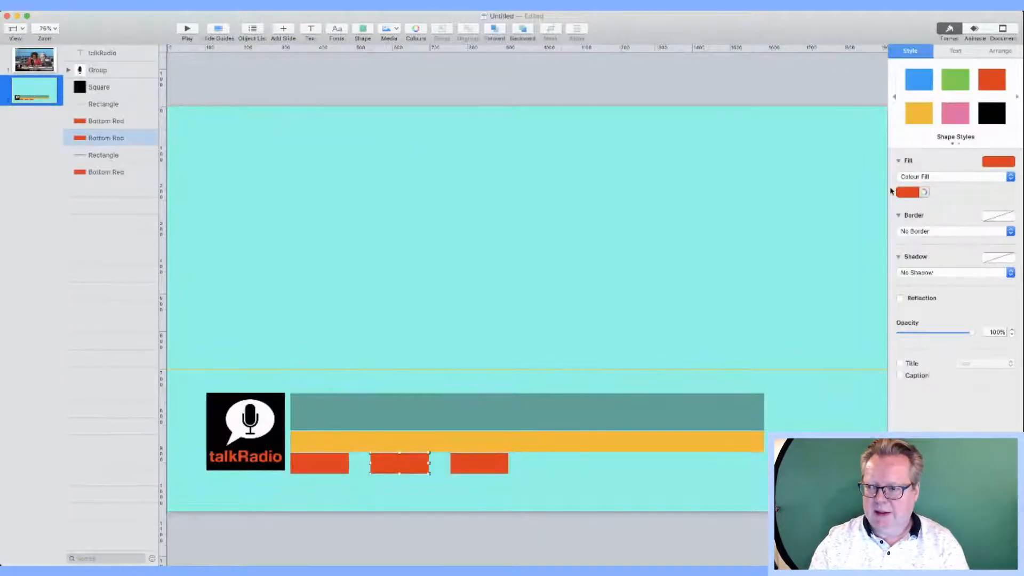
click(916, 122)
drag(411, 466, 389, 469)
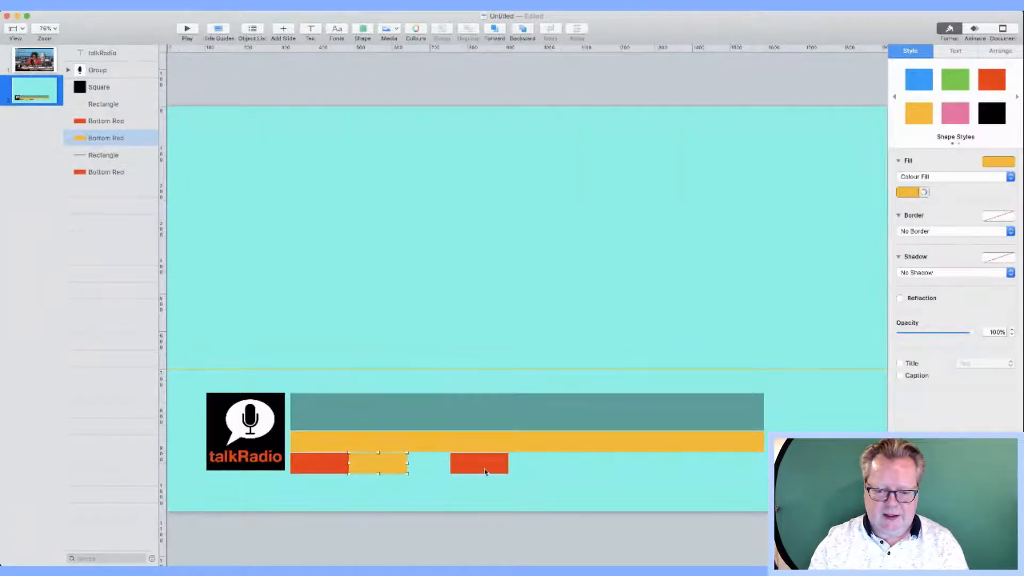
drag(485, 471, 764, 468)
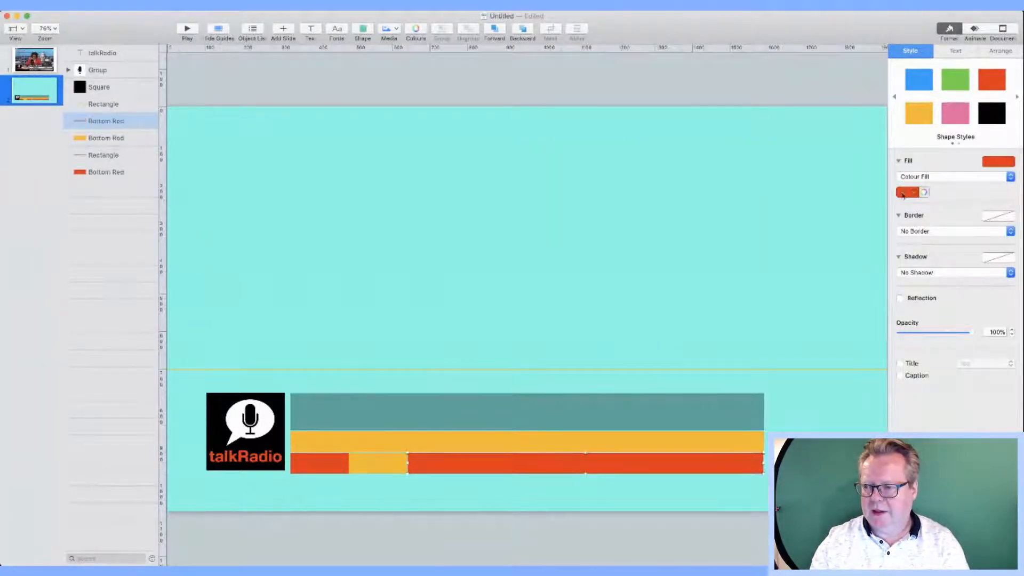
click(907, 255)
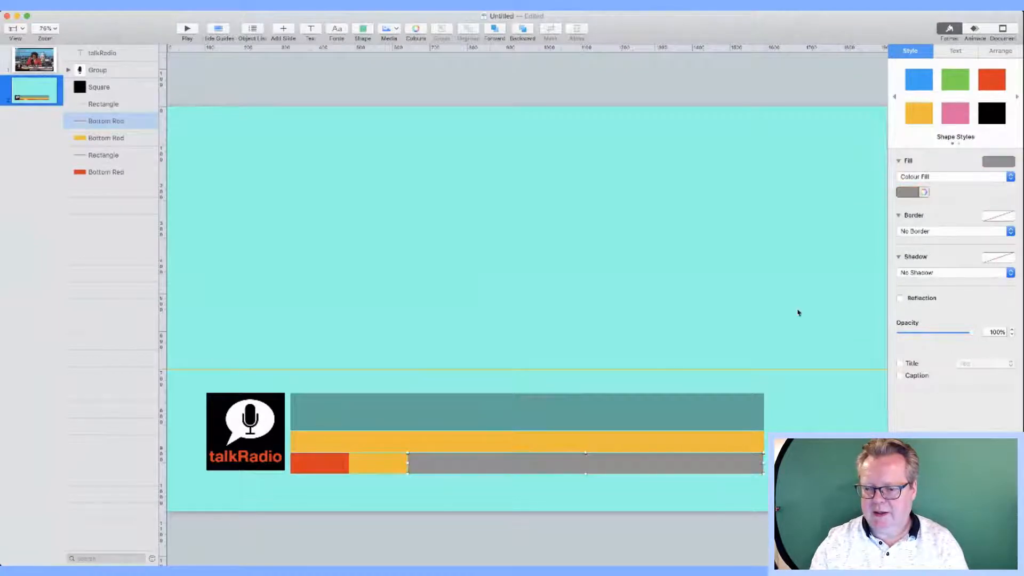
click(795, 407)
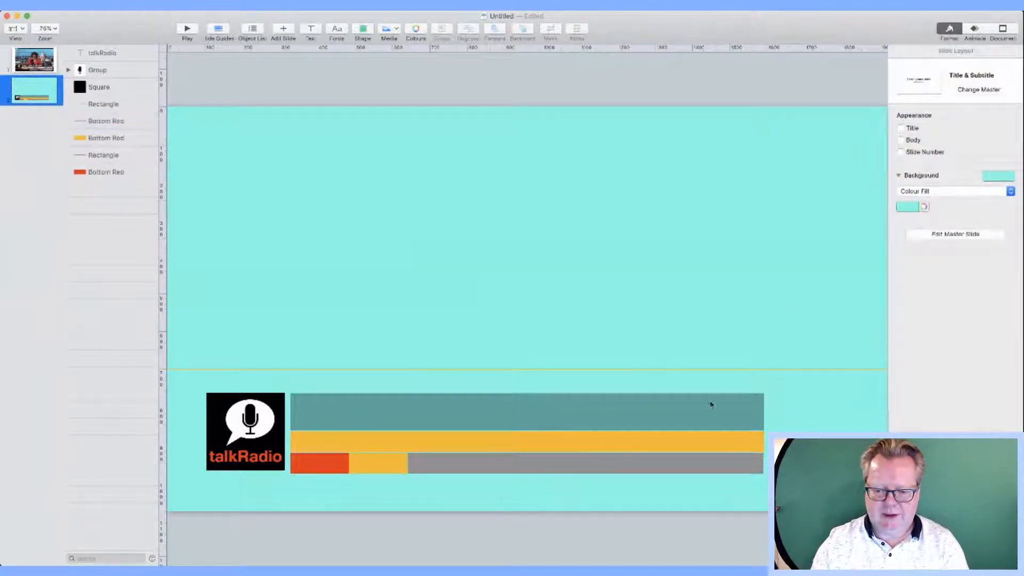
click(323, 473)
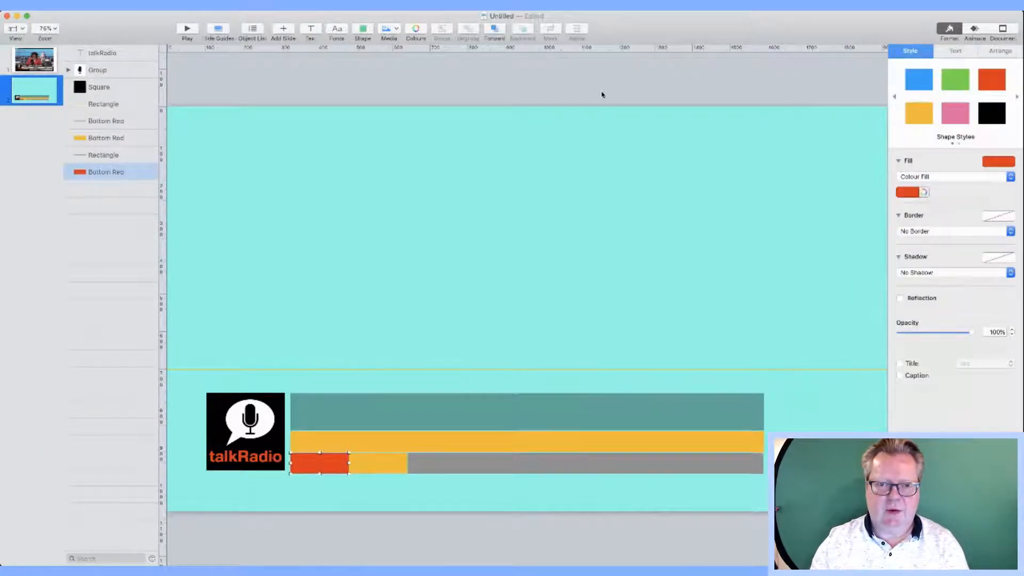
Step: Add a white '08:35' time text box and move it onto the red block
click(312, 29)
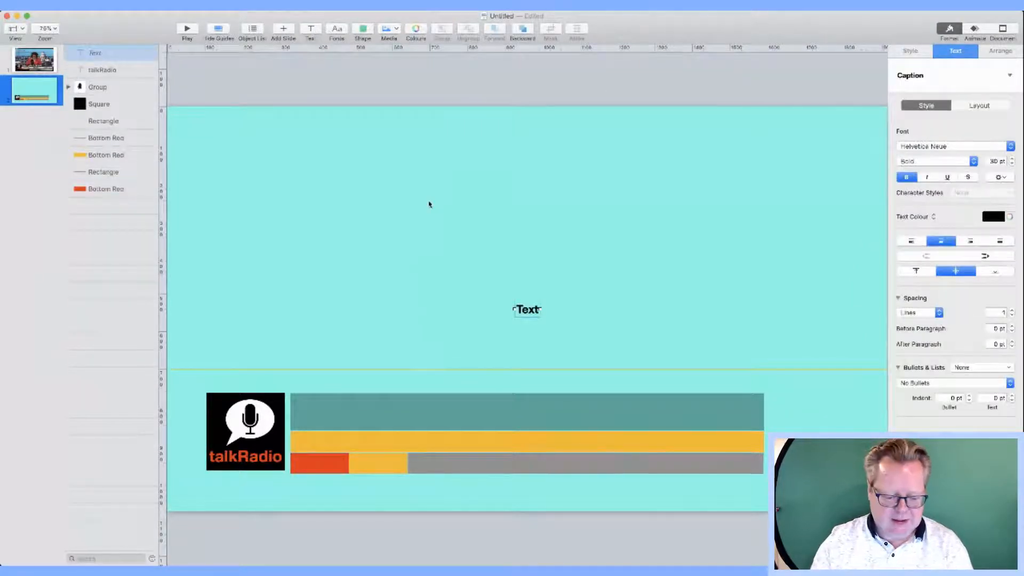
text(00)
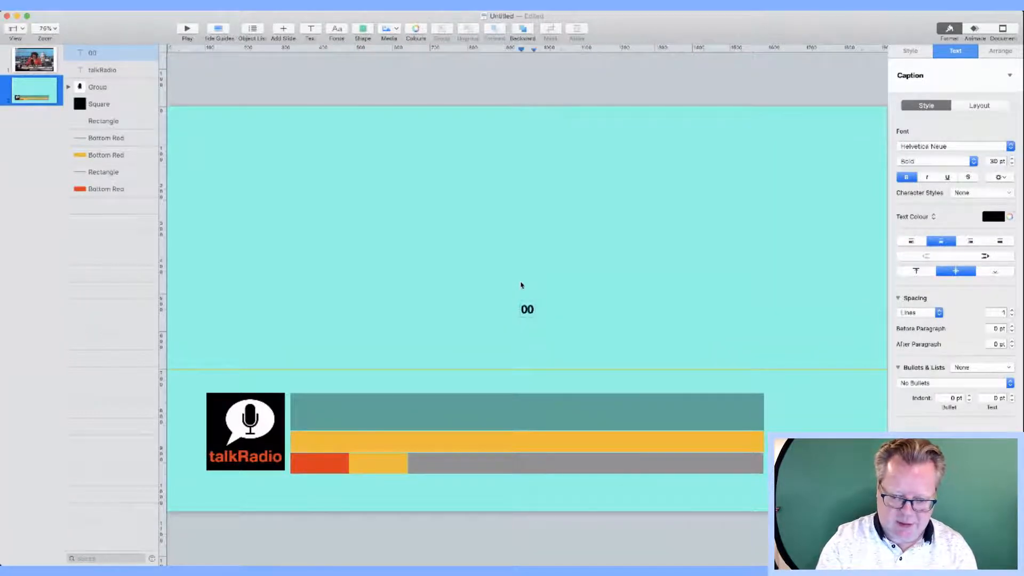
key(BackSpace)
text(8)
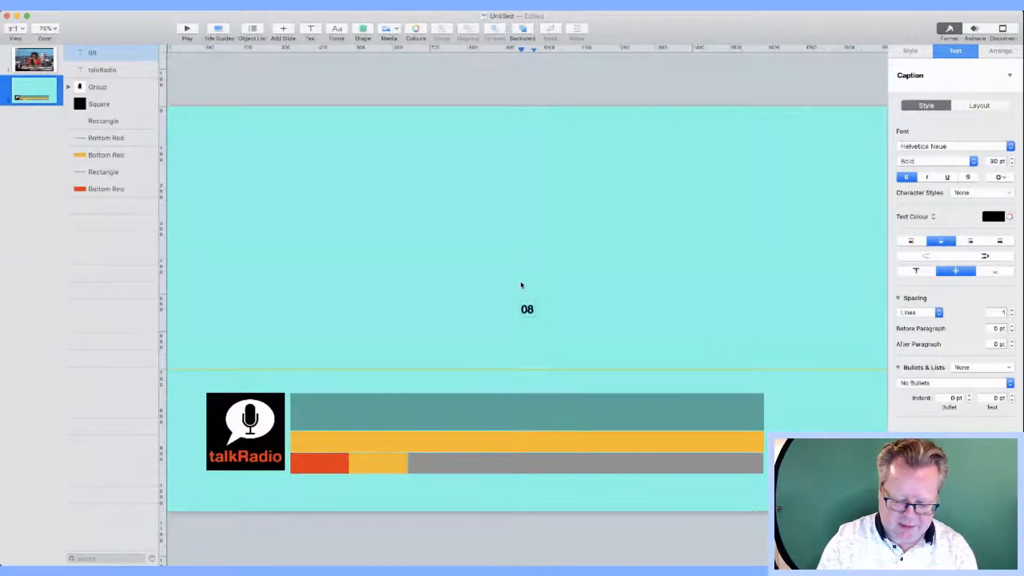
text(:3)
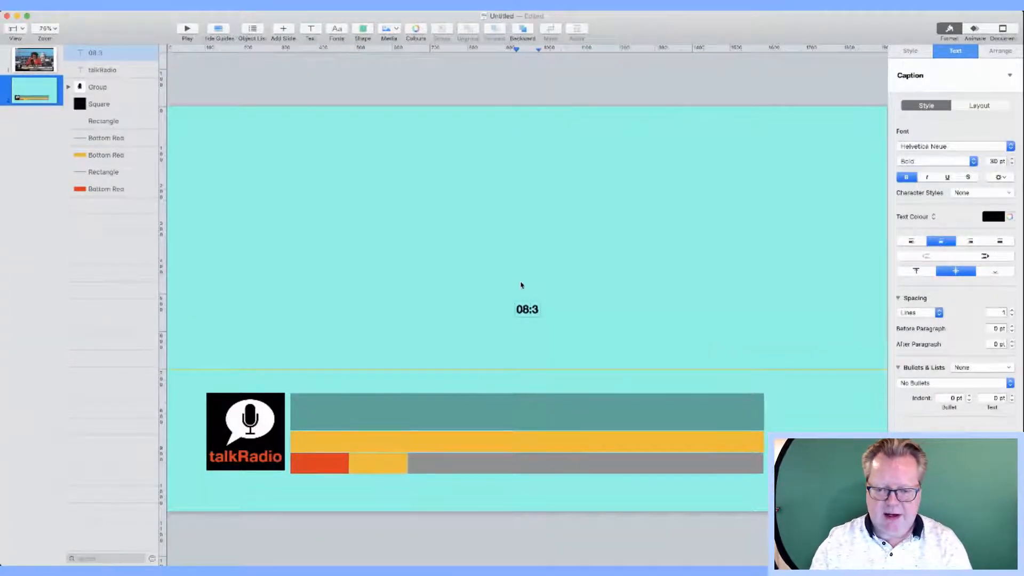
text(5)
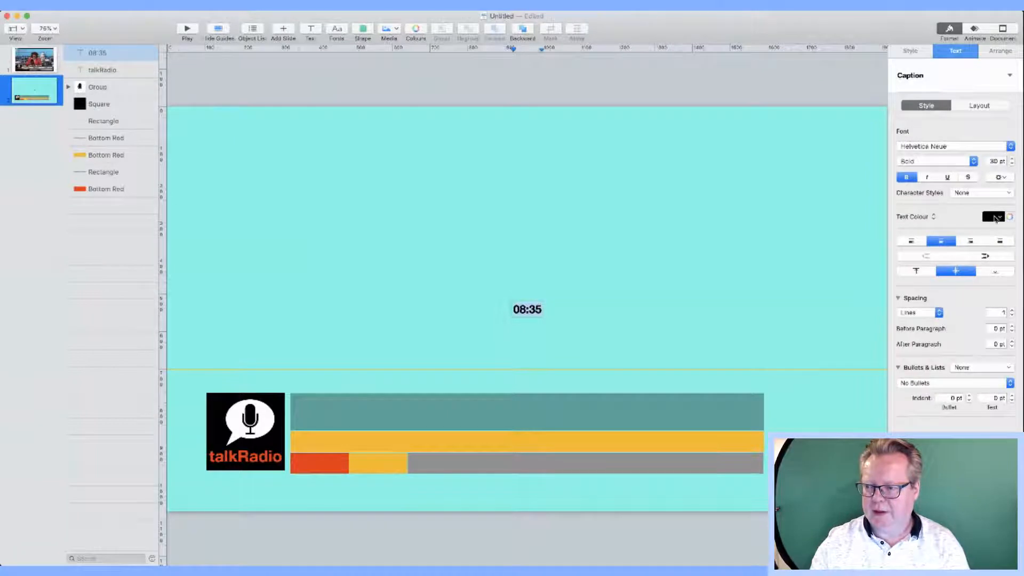
click(909, 283)
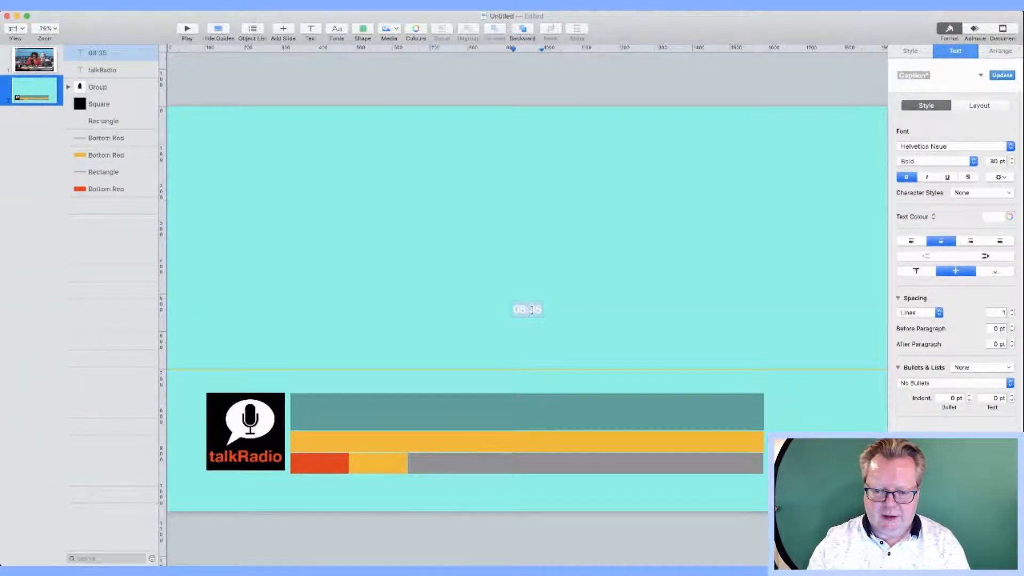
click(559, 313)
drag(539, 312, 331, 466)
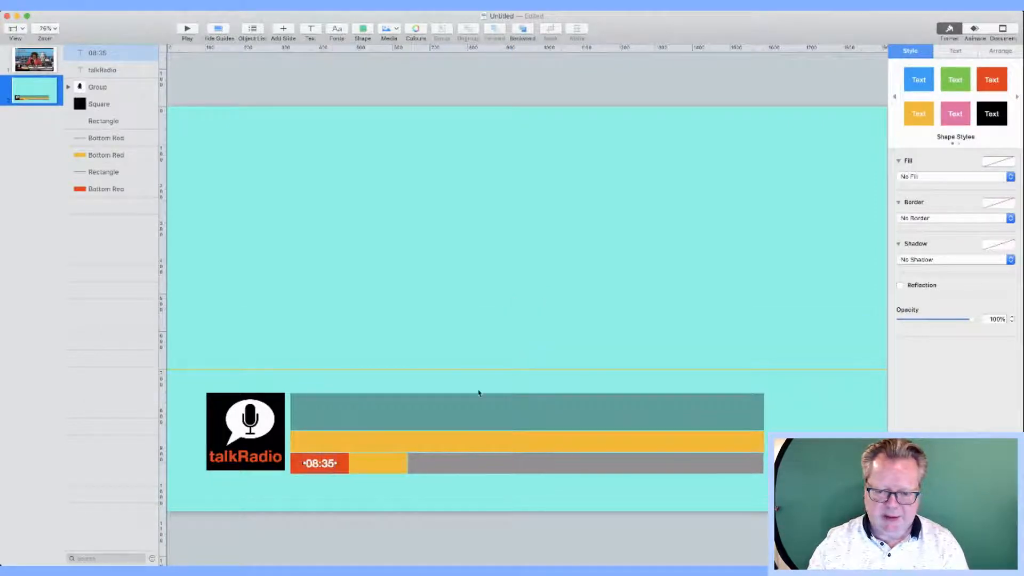
Step: Enlarge the time to 40 pt, give it a drop shadow, and view the reference slide
click(956, 51)
click(1013, 159)
click(1014, 160)
click(1013, 160)
click(1013, 160)
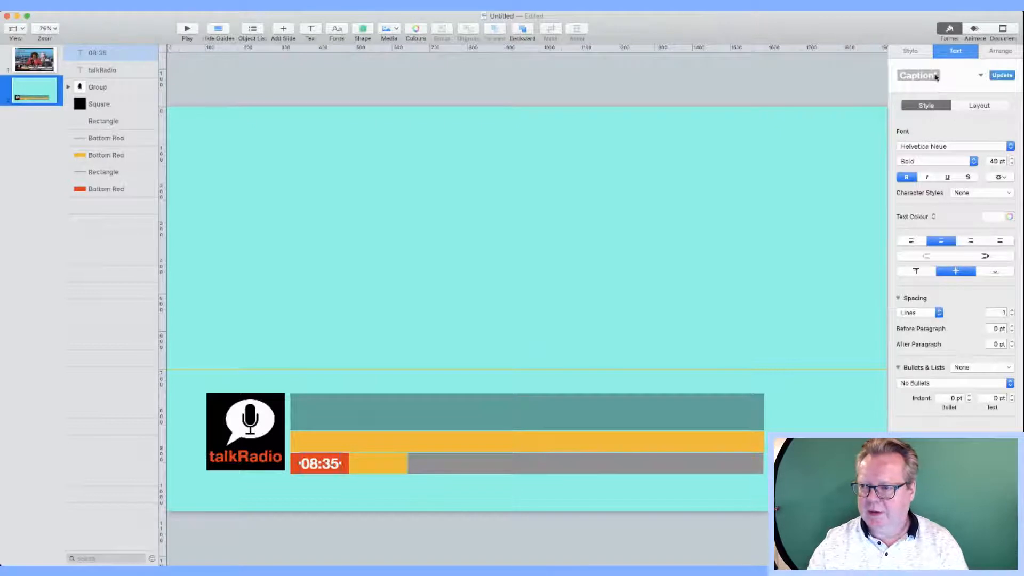
click(913, 52)
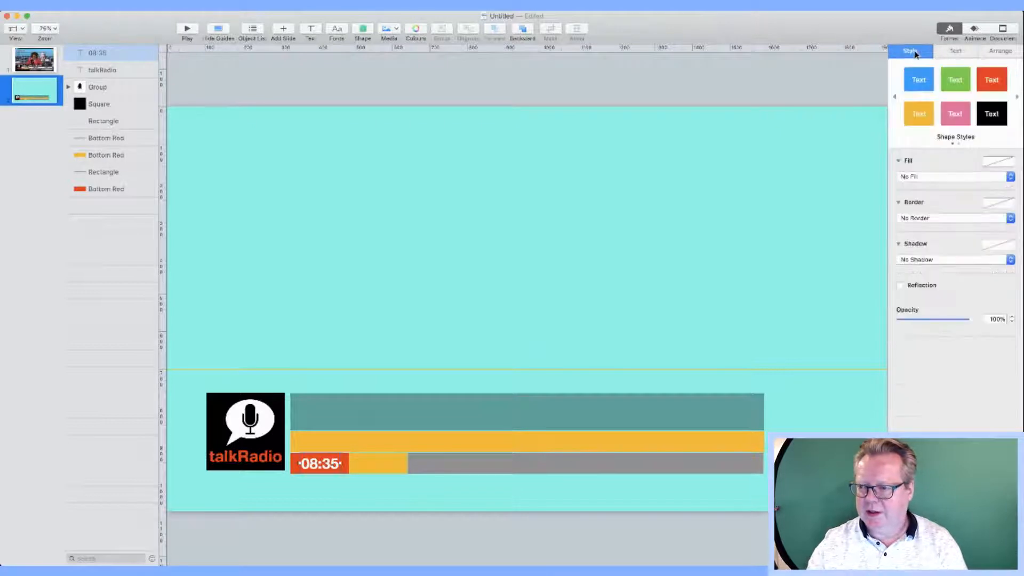
click(995, 259)
click(994, 270)
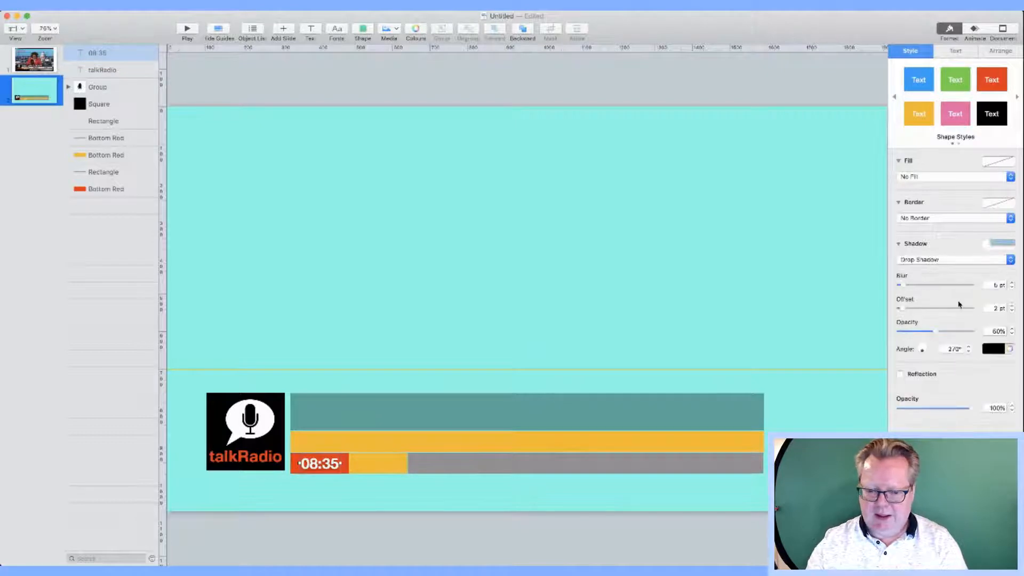
click(847, 336)
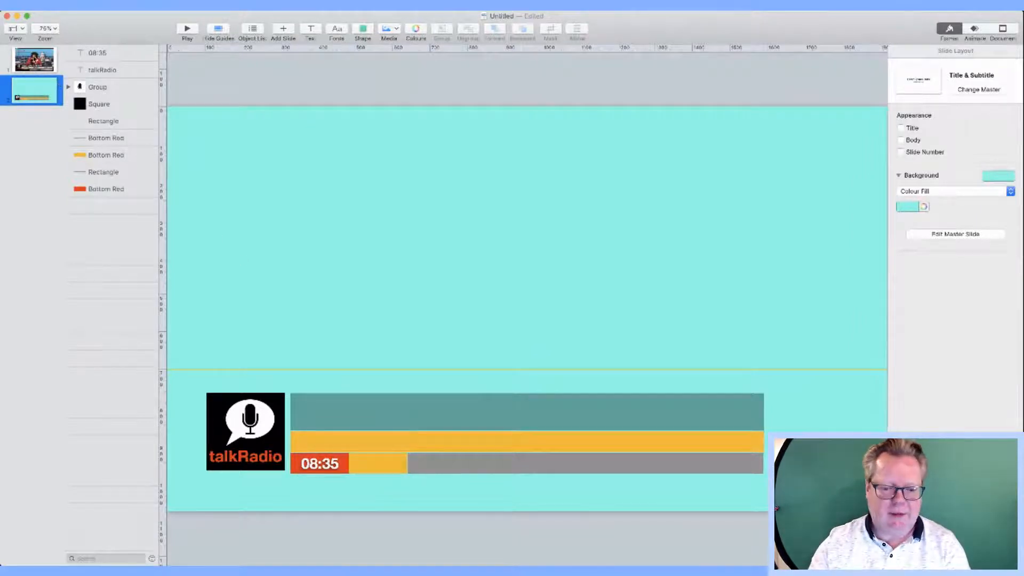
click(33, 57)
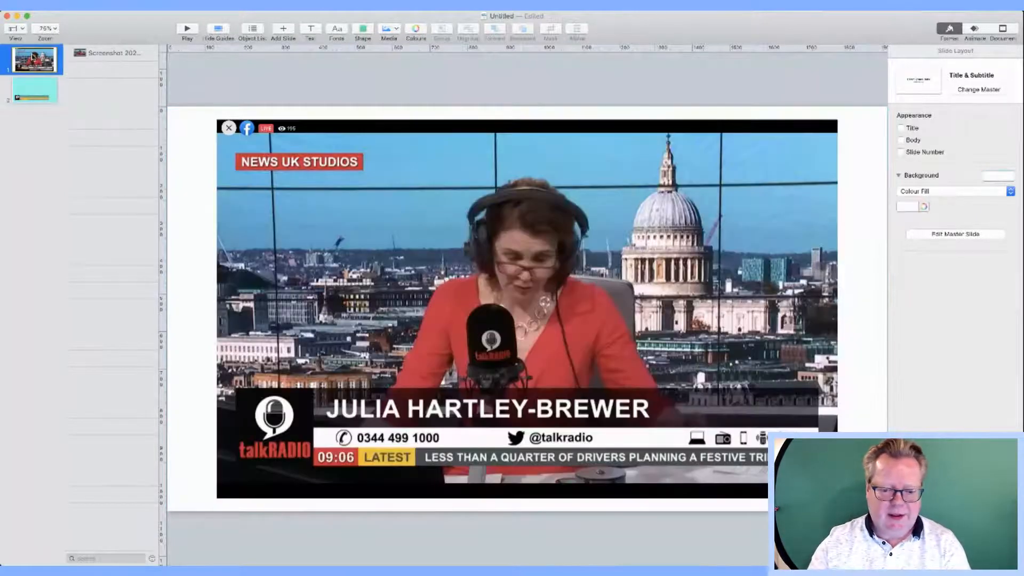
Step: Add a 'LATEST' text label and place it on the yellow block beside 08:35
click(31, 91)
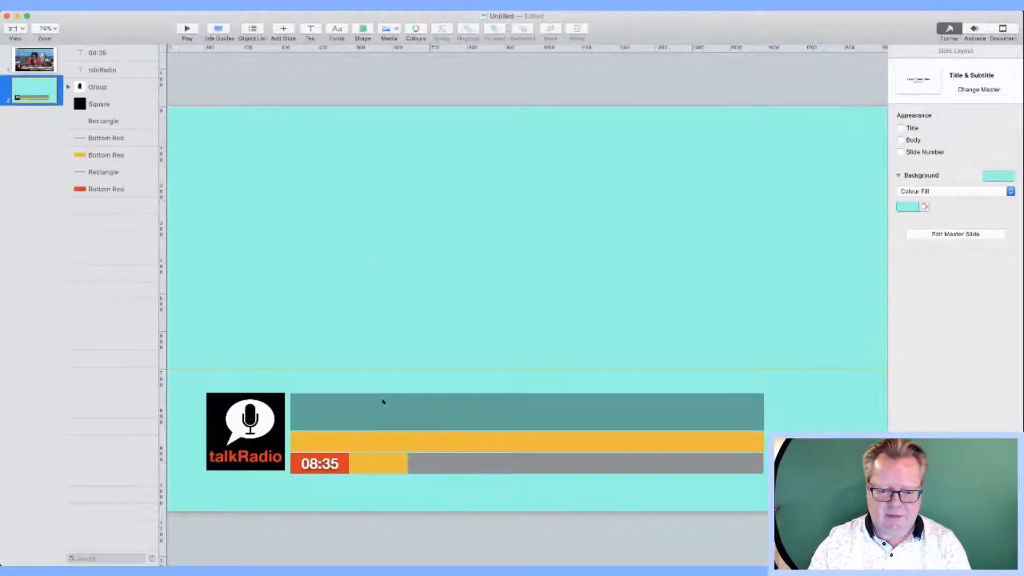
click(383, 470)
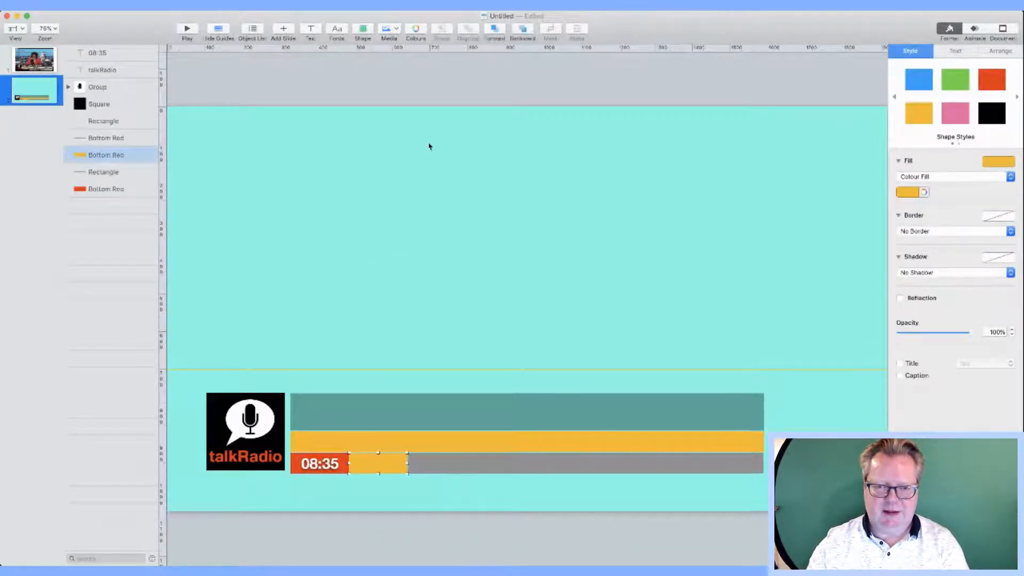
click(311, 30)
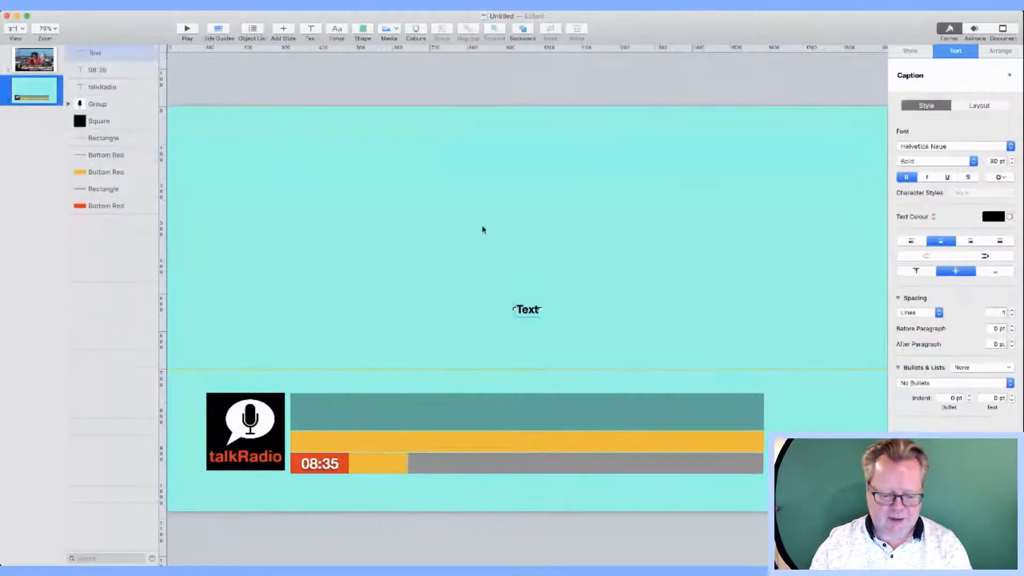
text(latest)
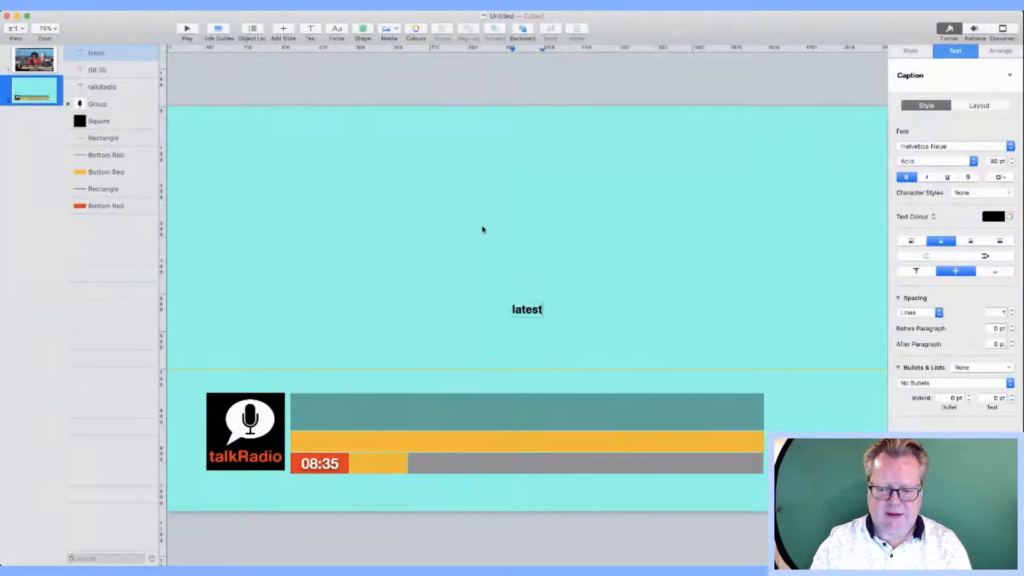
key(BackSpace)
key(BackSpace)
key(BackSpace)
key(BackSpace)
key(BackSpace)
key(BackSpace)
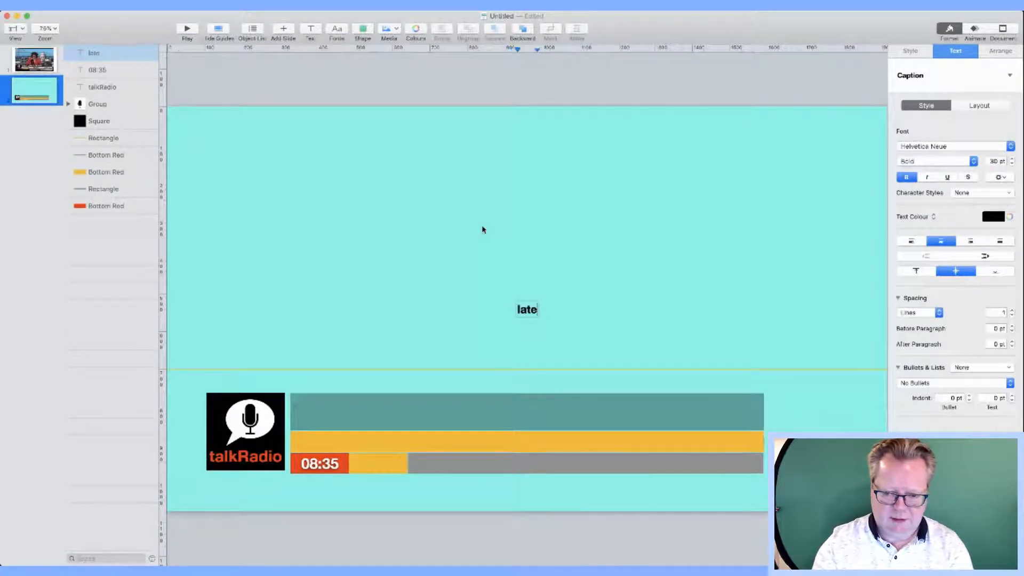
text(latest)
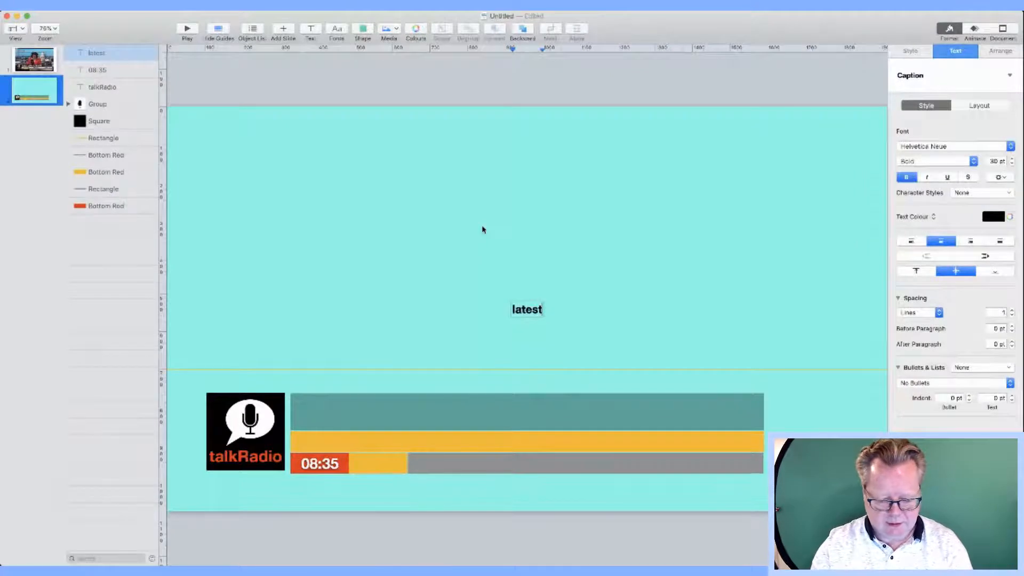
key(BackSpace)
key(BackSpace)
key(BackSpace)
key(BackSpace)
key(BackSpace)
key(BackSpace)
text(LATEST)
click(480, 271)
drag(527, 315, 377, 471)
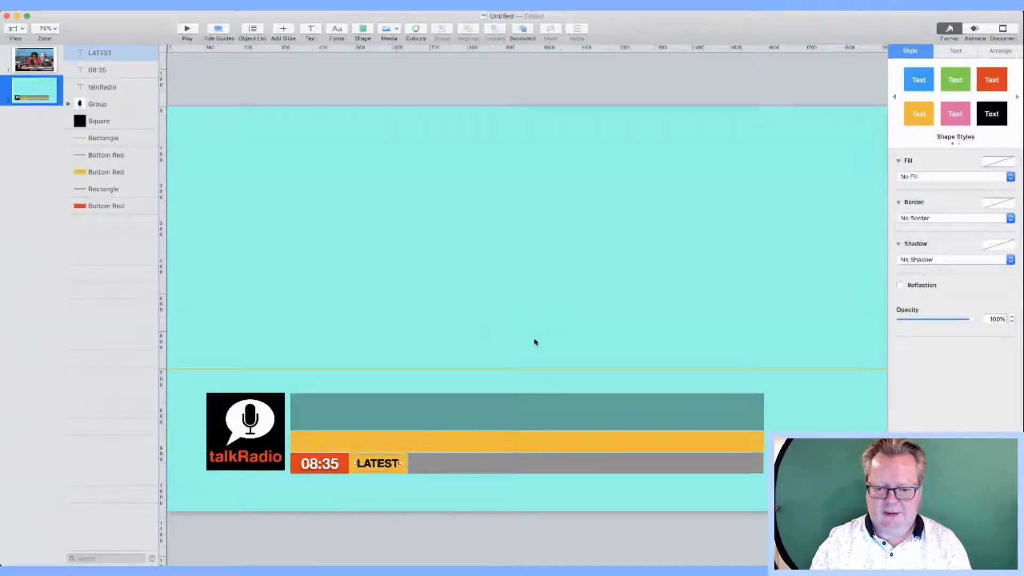
Step: Enlarge the LATEST label's font to 37 pt
click(956, 52)
click(1012, 160)
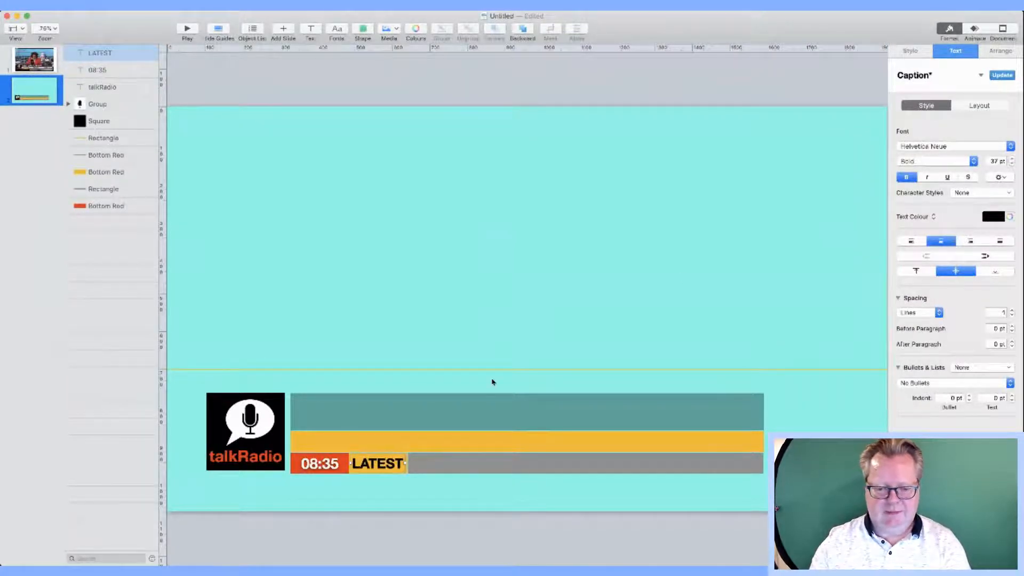
click(460, 471)
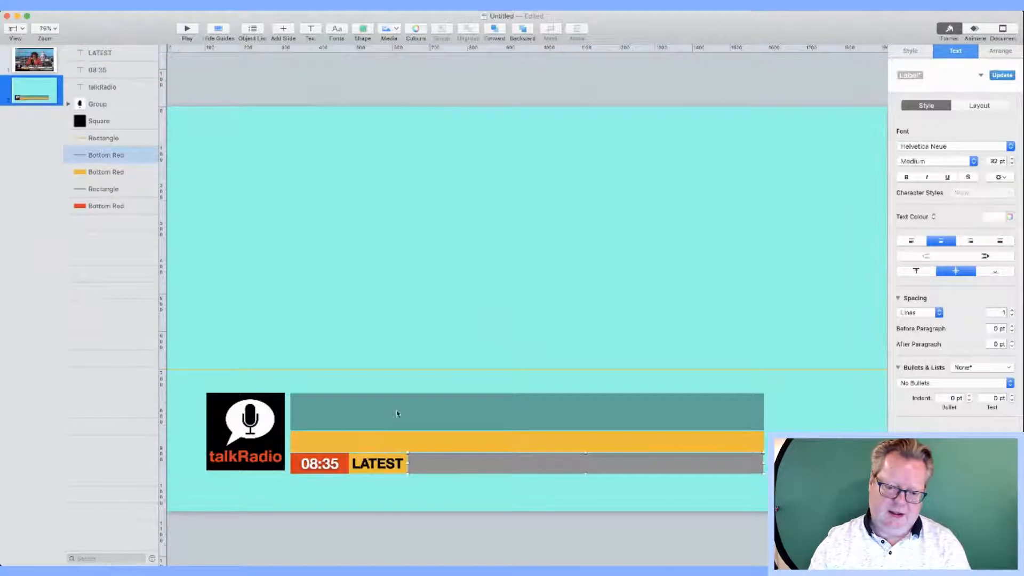
Step: Type 'LESS THAN A QUARTER OF DRIVERS PLAN A FESTIVE TRIP' in a new text box and drag it into the grey bar
click(311, 30)
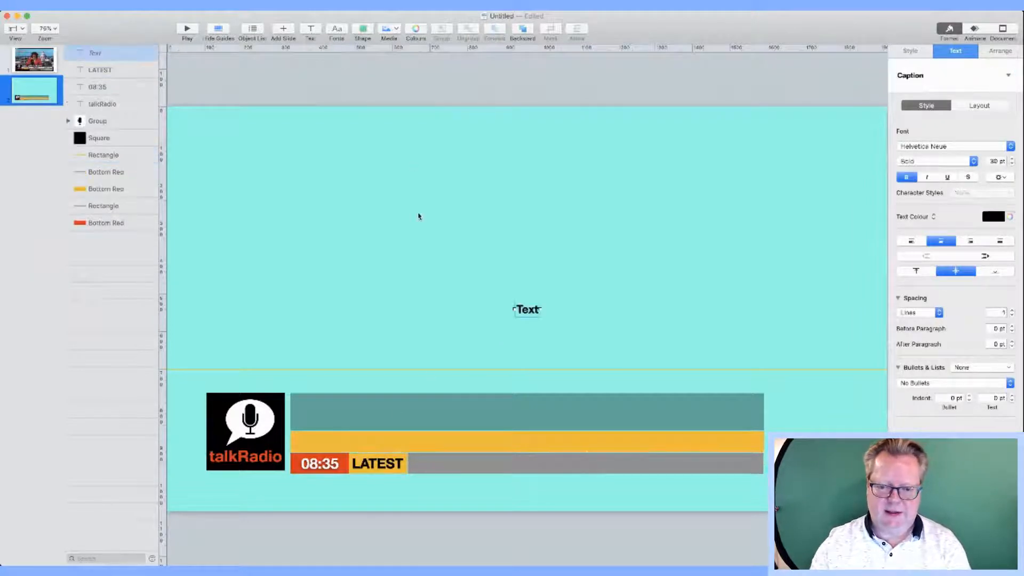
double_click(531, 314)
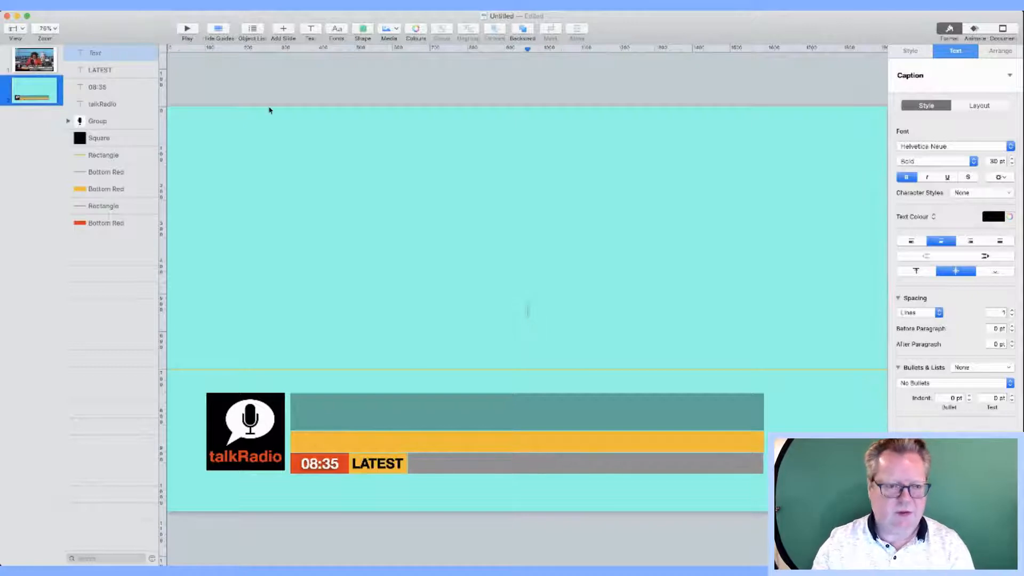
click(23, 71)
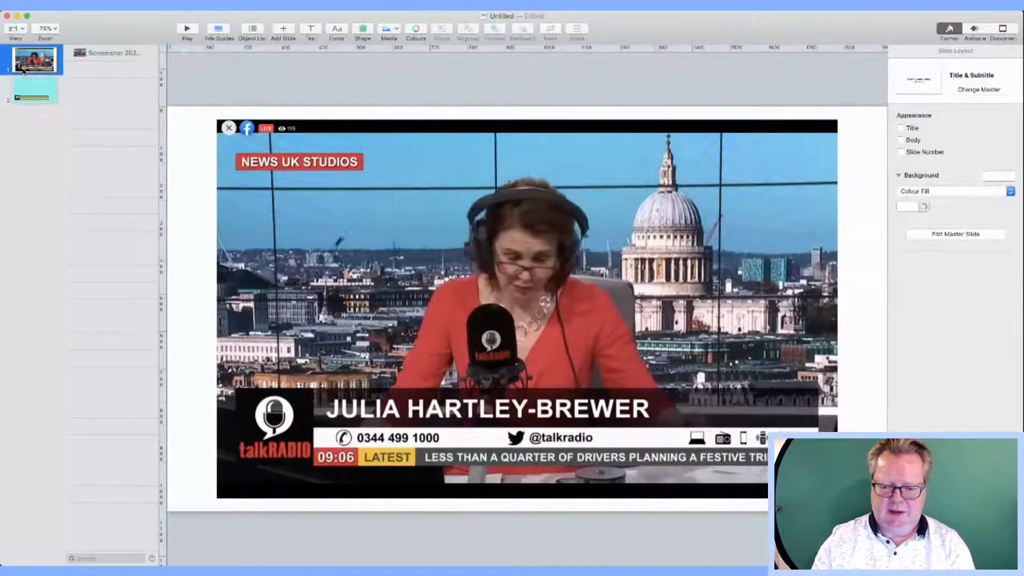
click(33, 95)
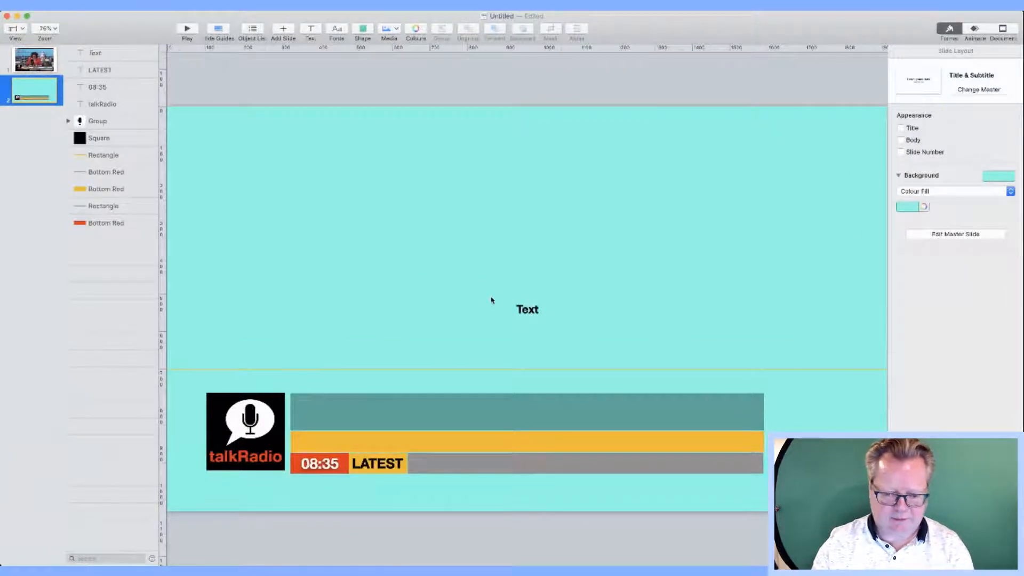
double_click(522, 311)
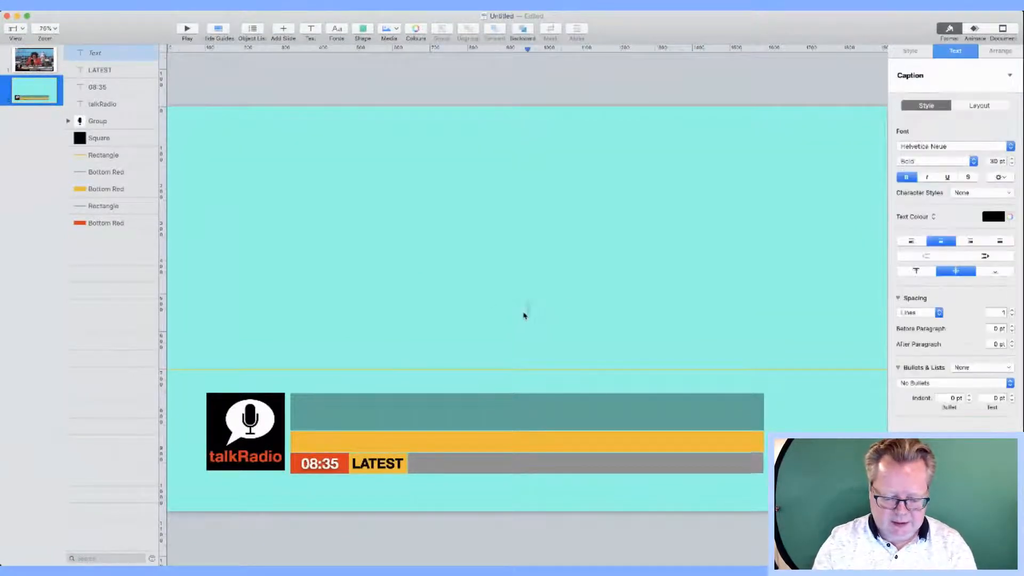
text(LESS THAN)
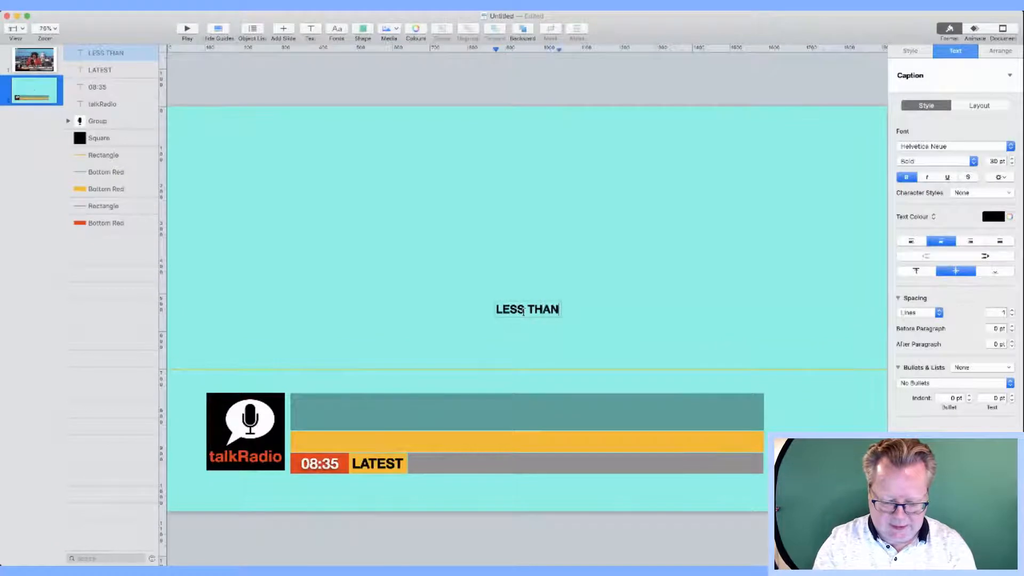
text( A QUART)
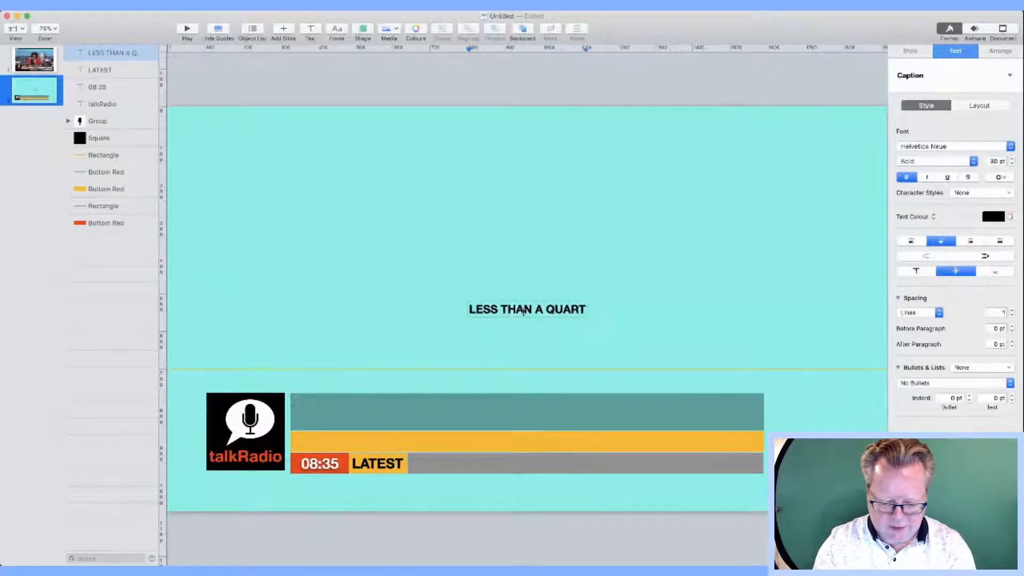
text(ER OF DRIV)
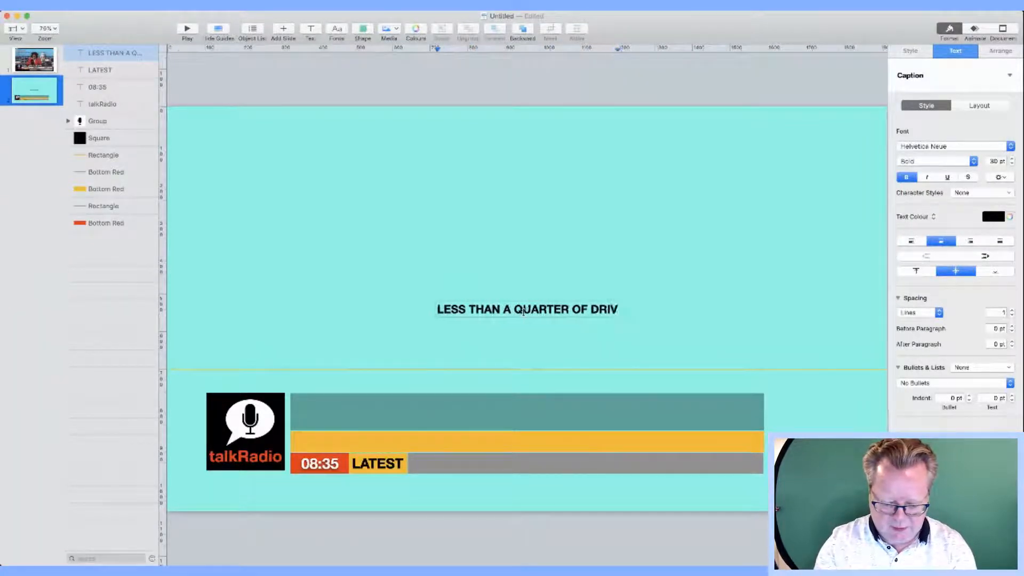
text(ERS PLAN )
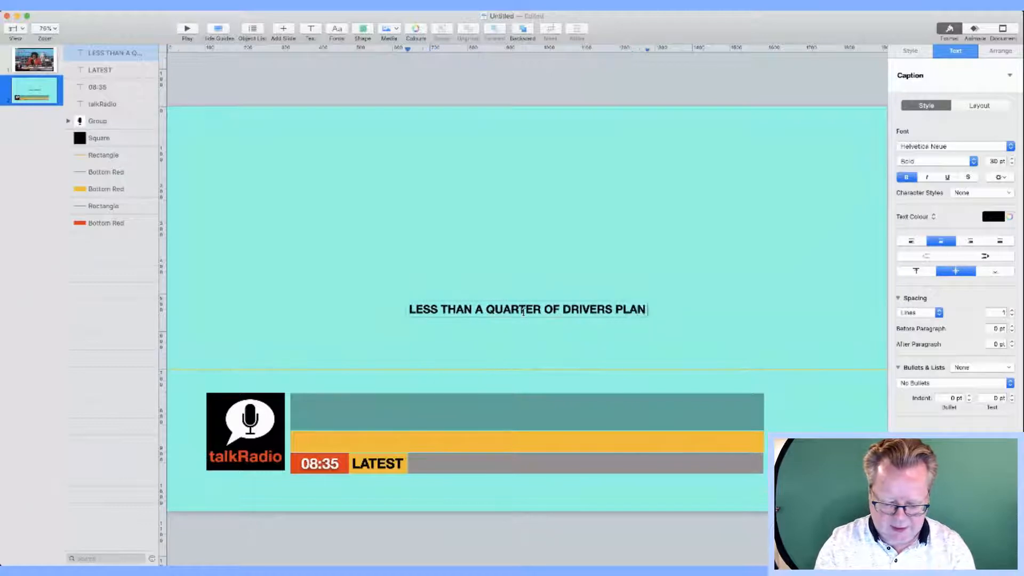
text(A FESTI)
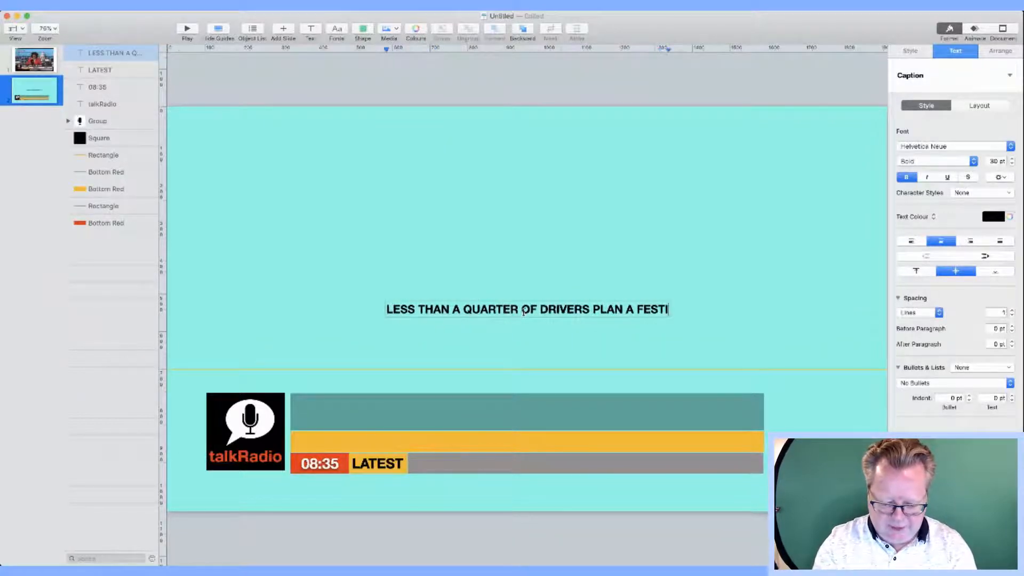
text(VE TRIP)
click(621, 295)
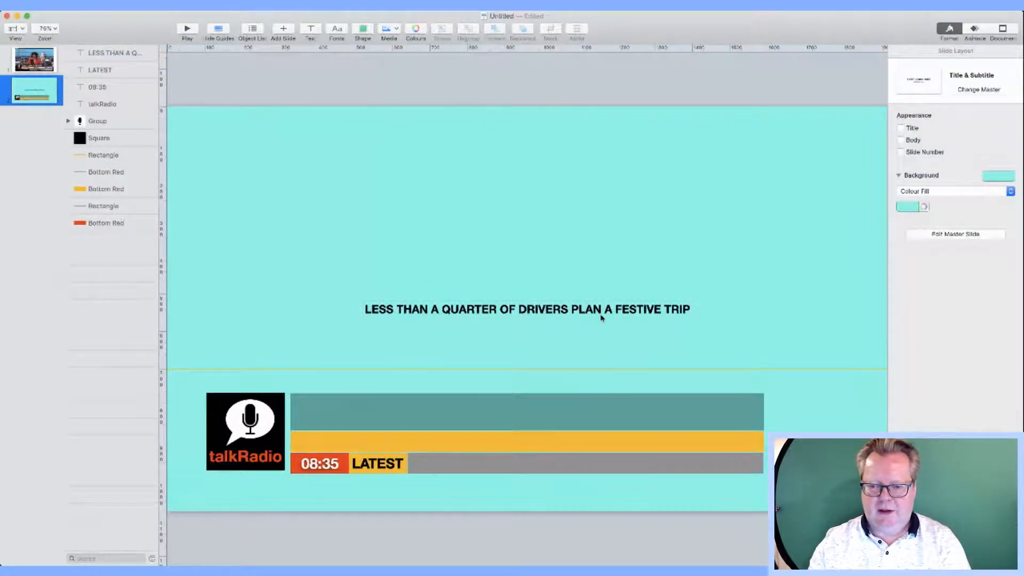
drag(600, 310, 659, 468)
click(631, 270)
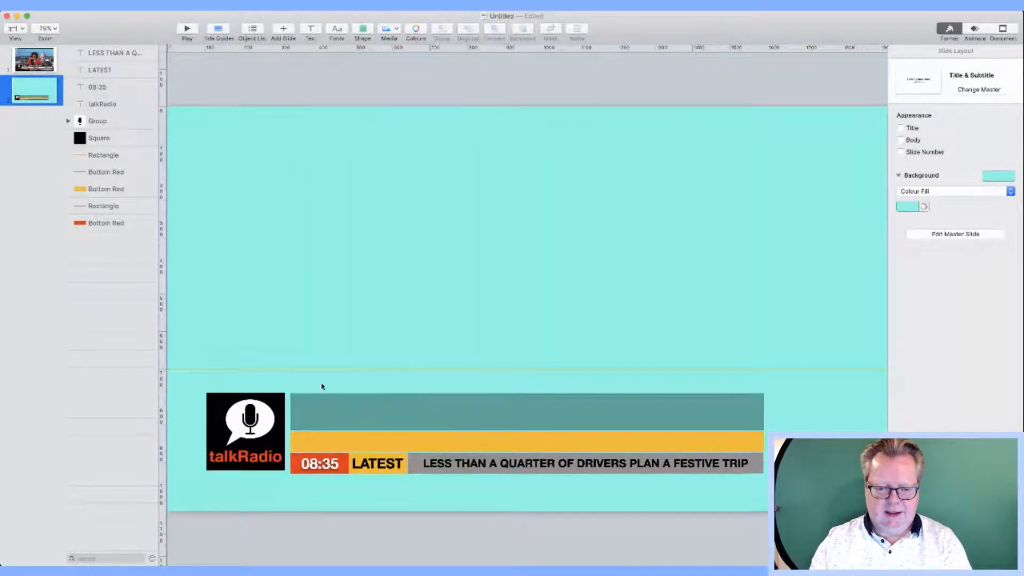
Step: Type the presenter's name in a new text box and move it into the dark teal bar
click(371, 407)
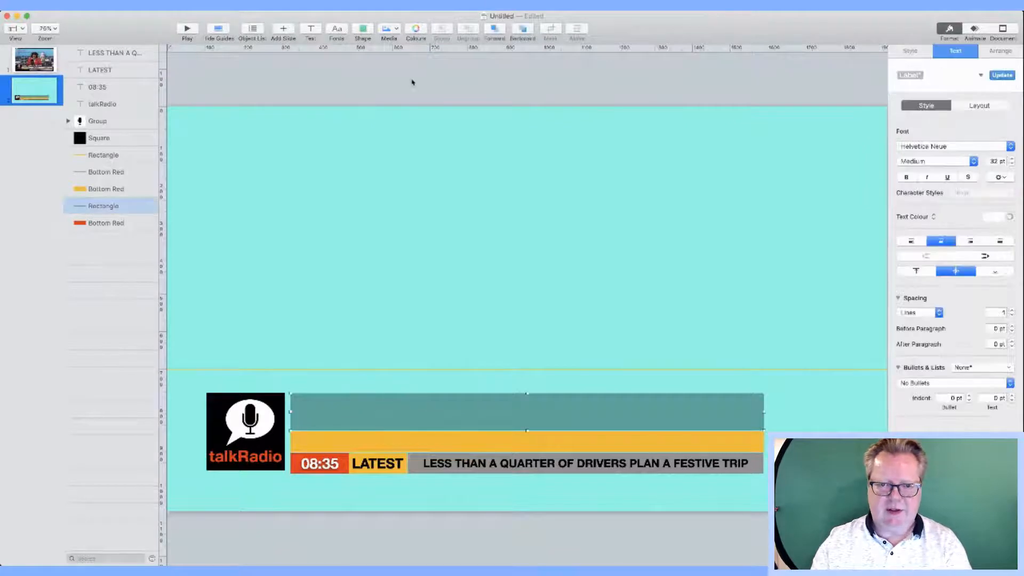
click(311, 30)
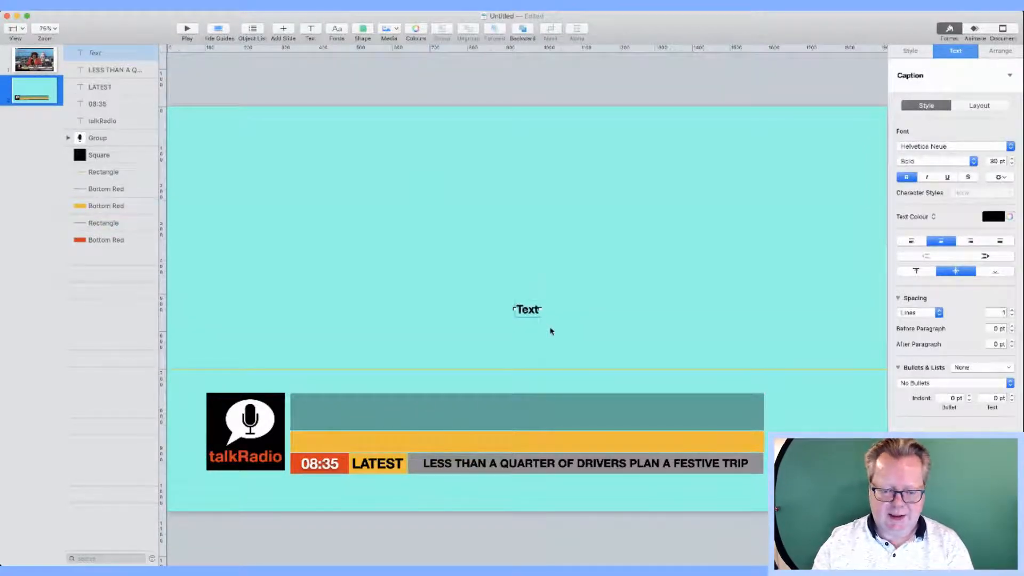
text(JU)
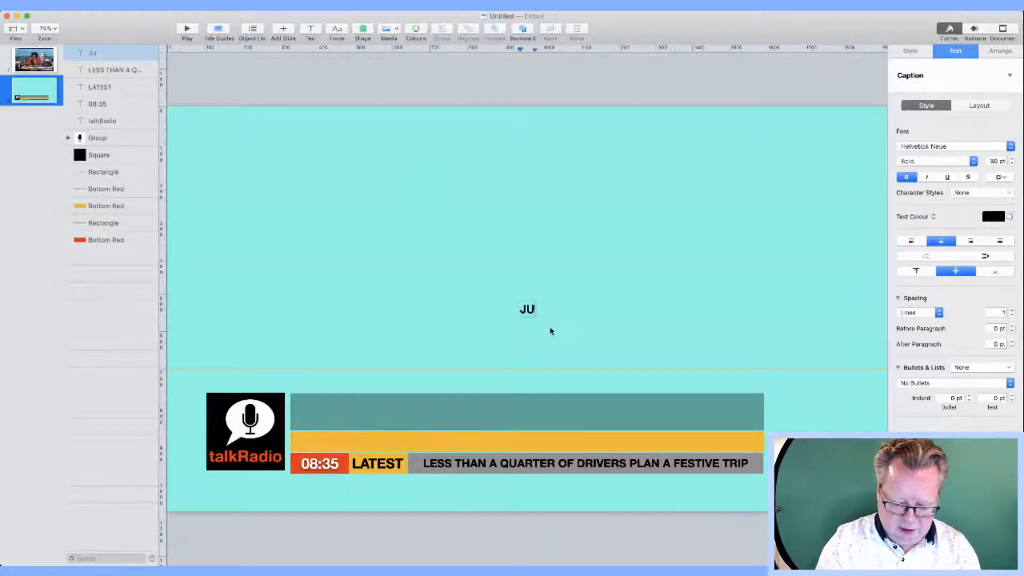
text(LIA H)
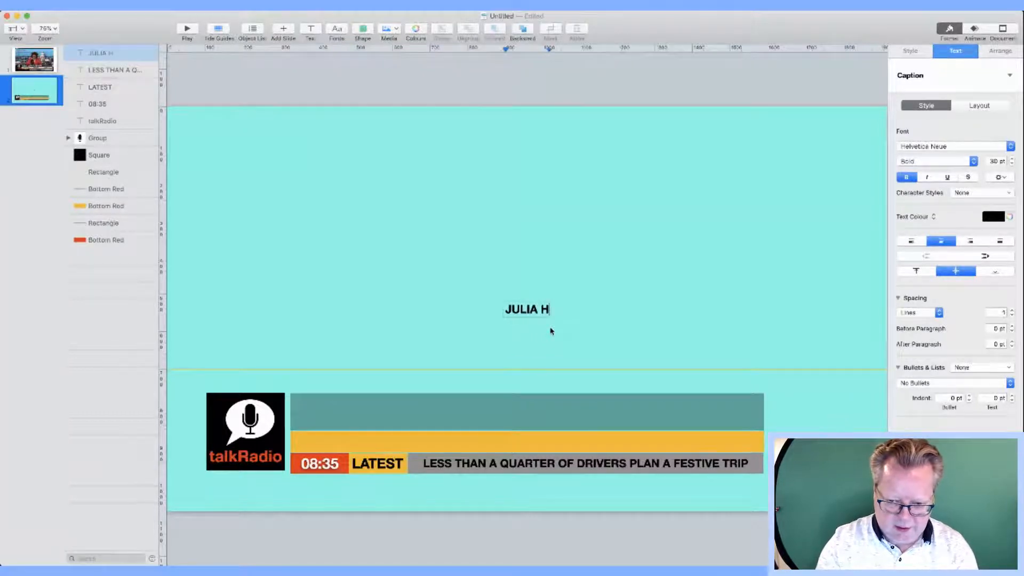
text(ARTLE)
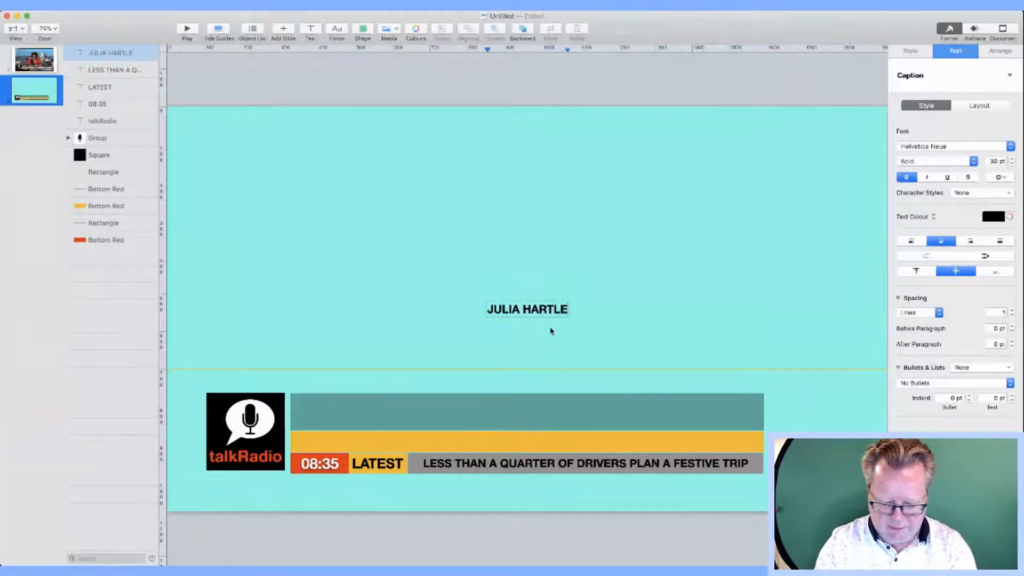
text(Y BR)
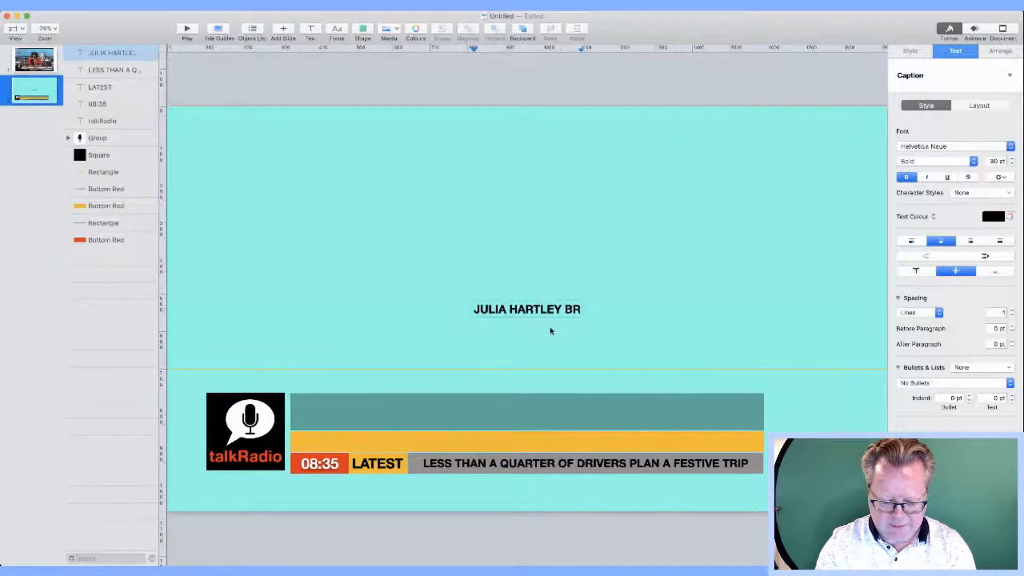
text(EWER)
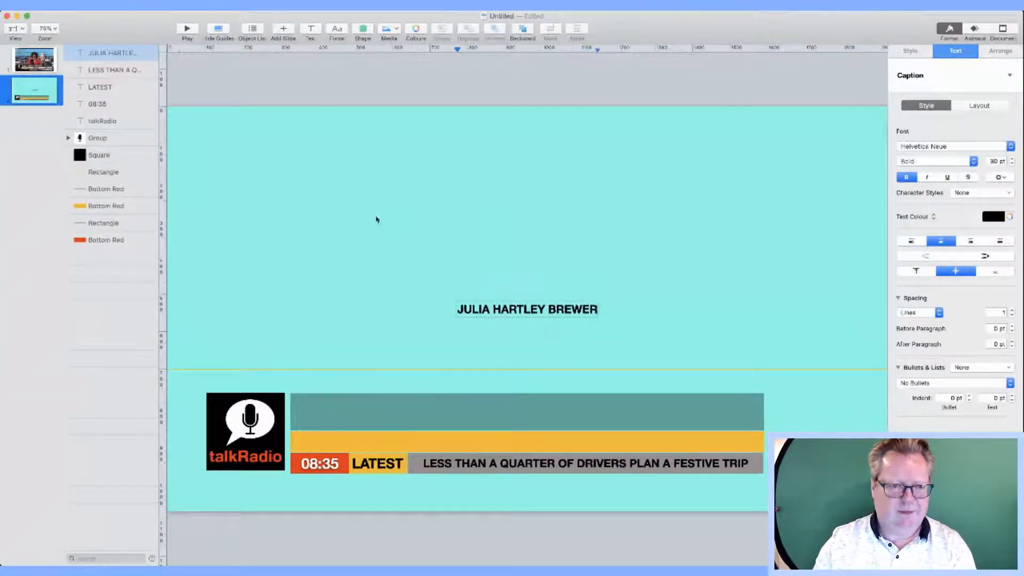
click(58, 63)
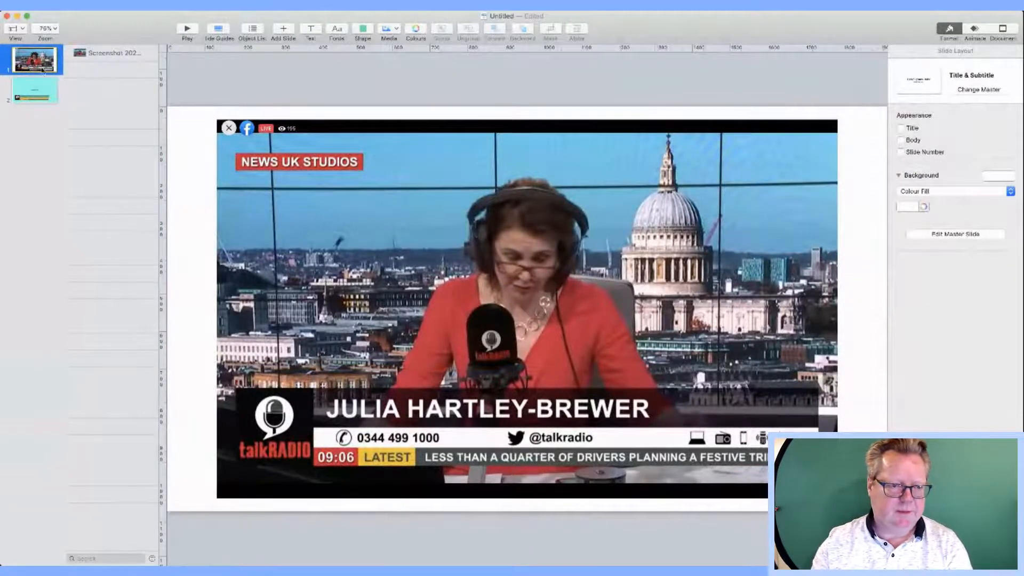
click(38, 99)
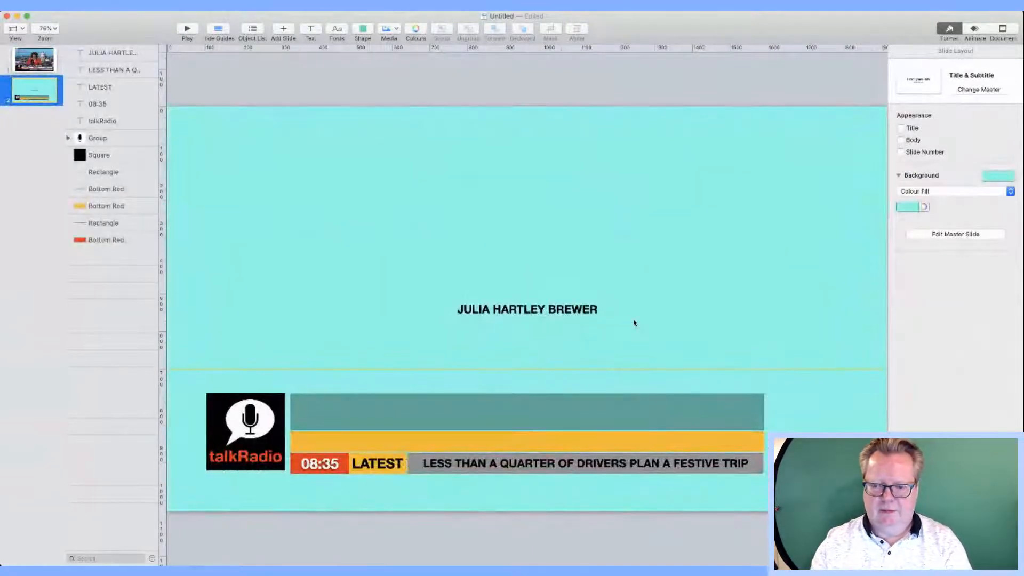
drag(524, 313, 368, 415)
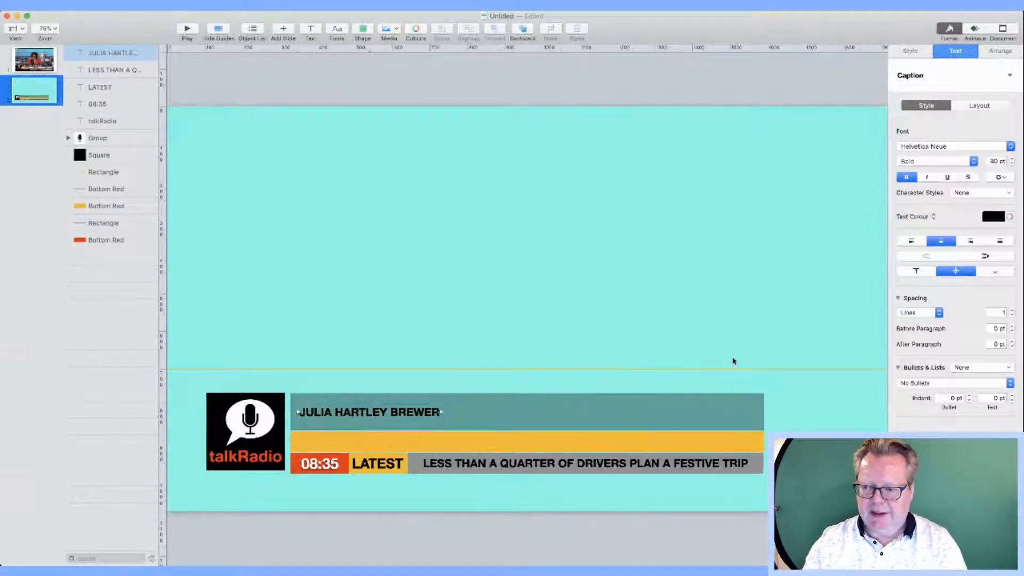
Step: Make the presenter's name white and enlarge it to 62 pt
triple_click(355, 416)
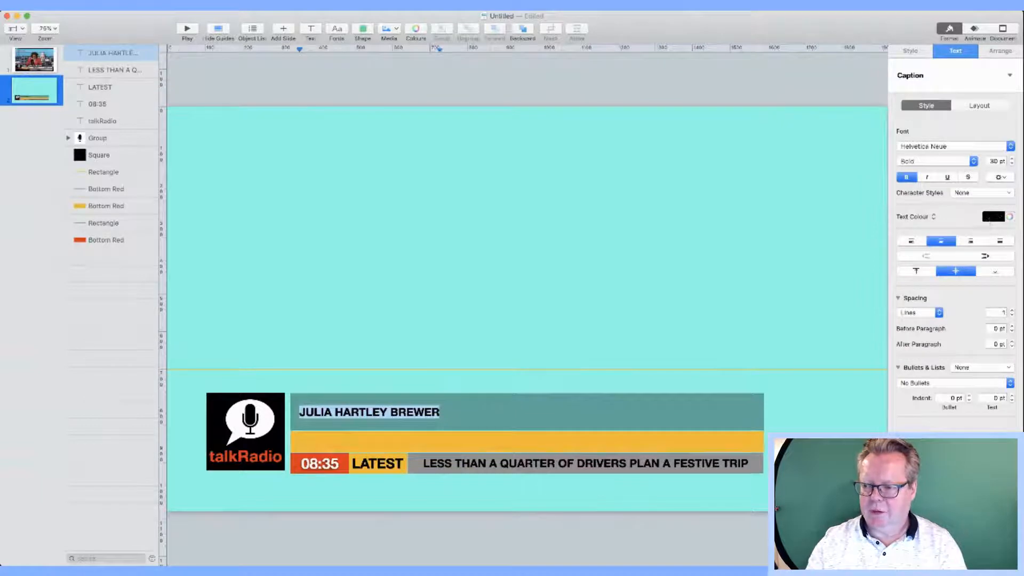
click(991, 219)
click(913, 278)
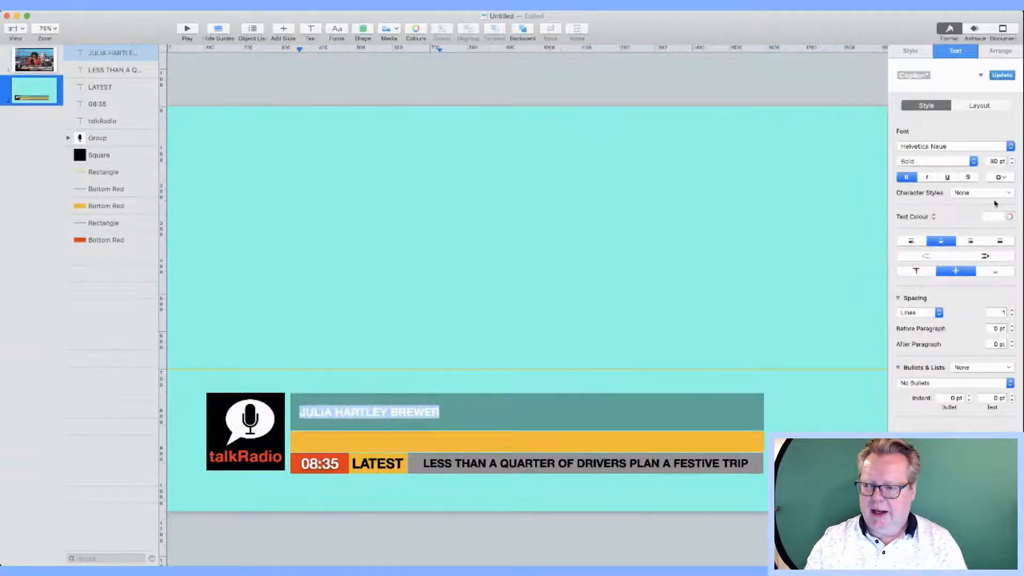
click(1012, 159)
click(1012, 159)
click(1012, 159)
click(1012, 160)
click(1012, 159)
click(1012, 160)
click(1012, 159)
click(1012, 160)
click(1012, 160)
click(1012, 159)
click(1012, 160)
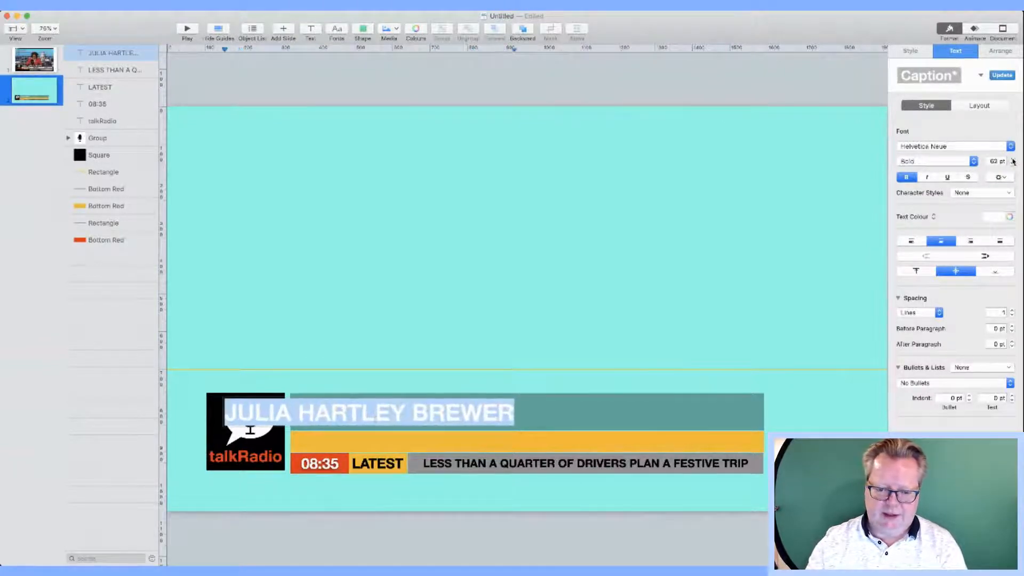
Step: Shift the name right to clear the logo, then view the reference screenshot slide
click(457, 345)
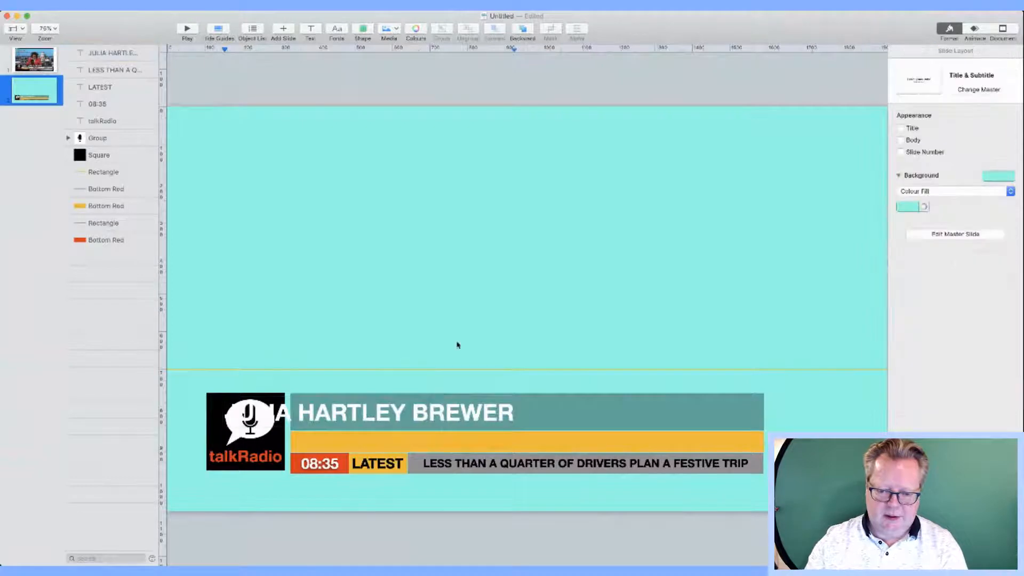
drag(430, 412, 509, 415)
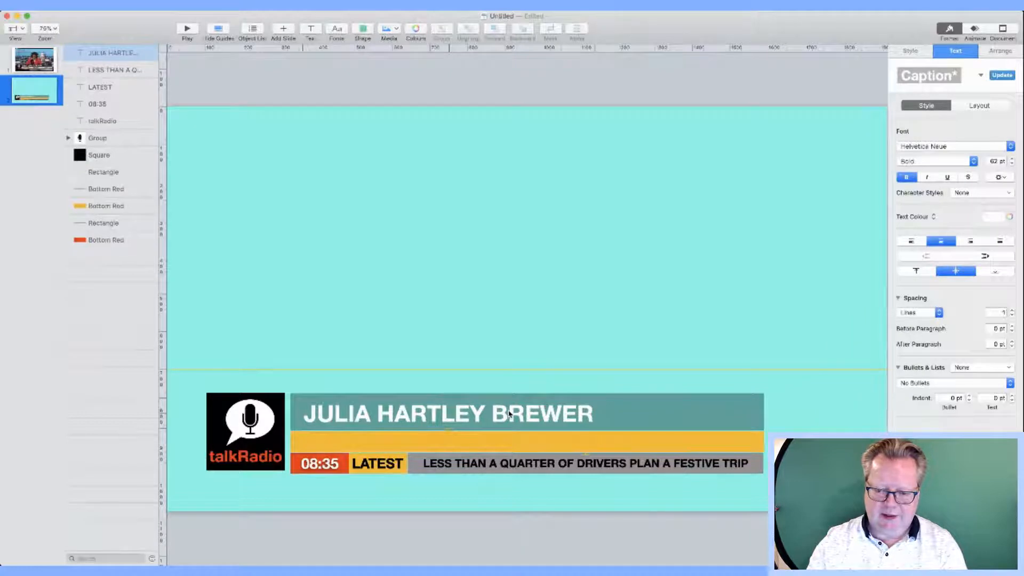
click(509, 414)
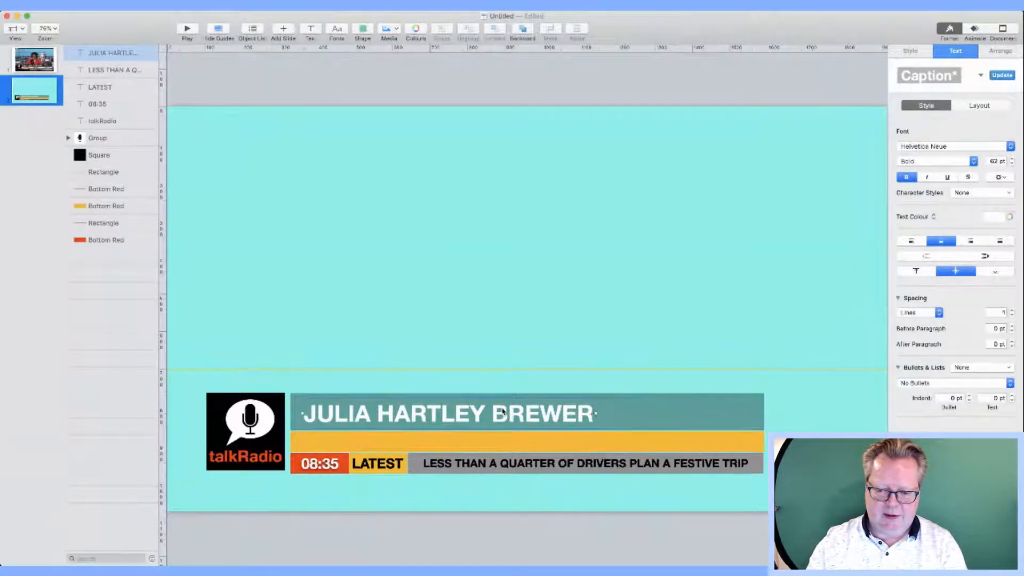
click(507, 334)
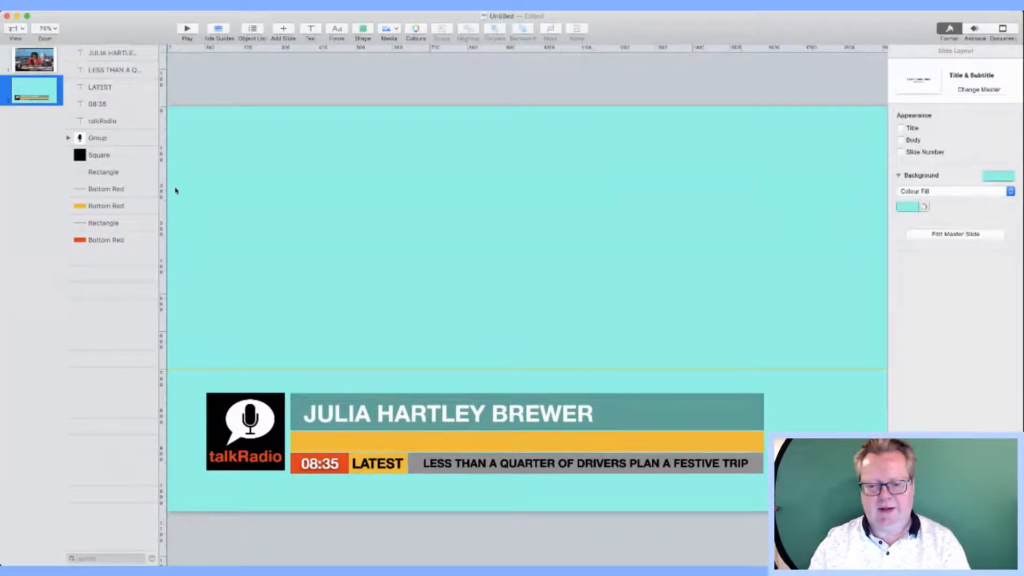
click(34, 59)
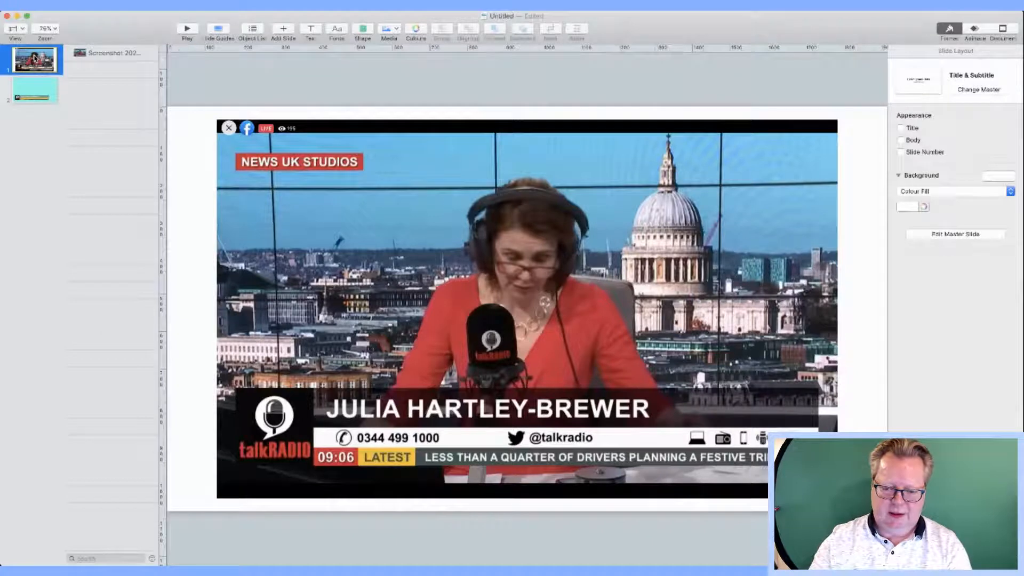
Step: Return to slide 2 with the recreated lower-third
click(35, 95)
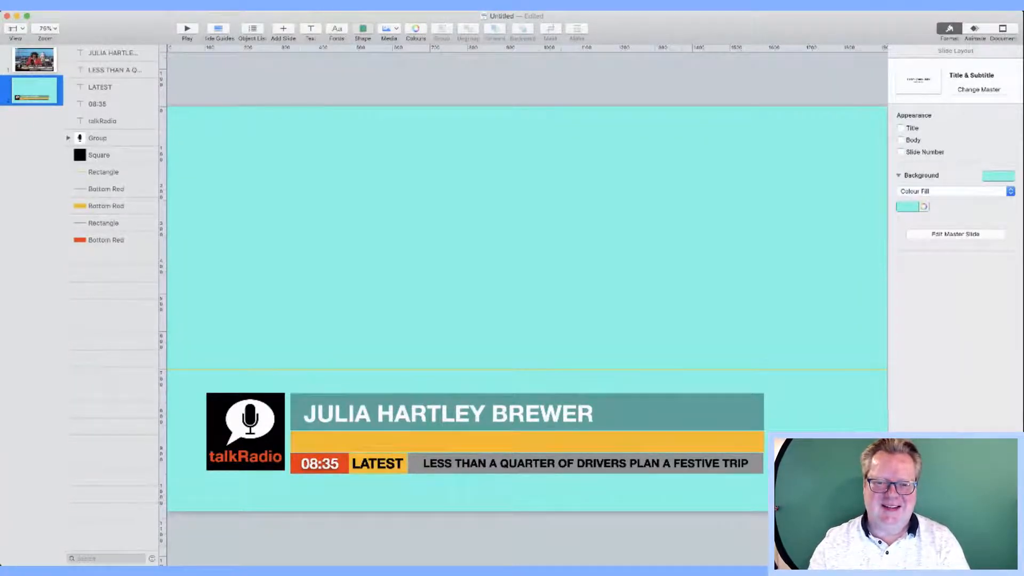
Step: Paste a raven shape shrunk onto the orange bar, then paste a phone shape near the slide centre
key(super+v)
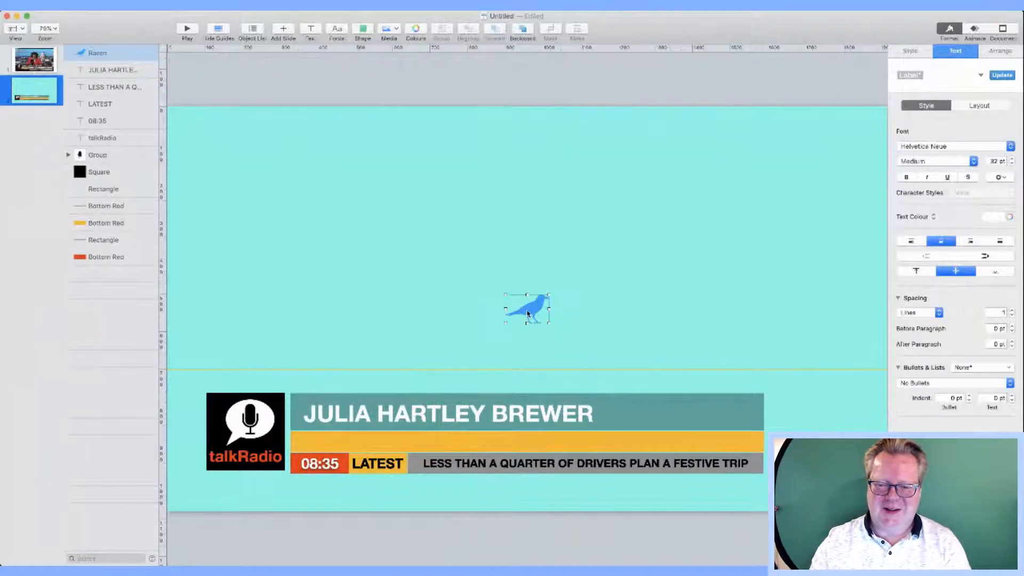
drag(505, 294, 457, 443)
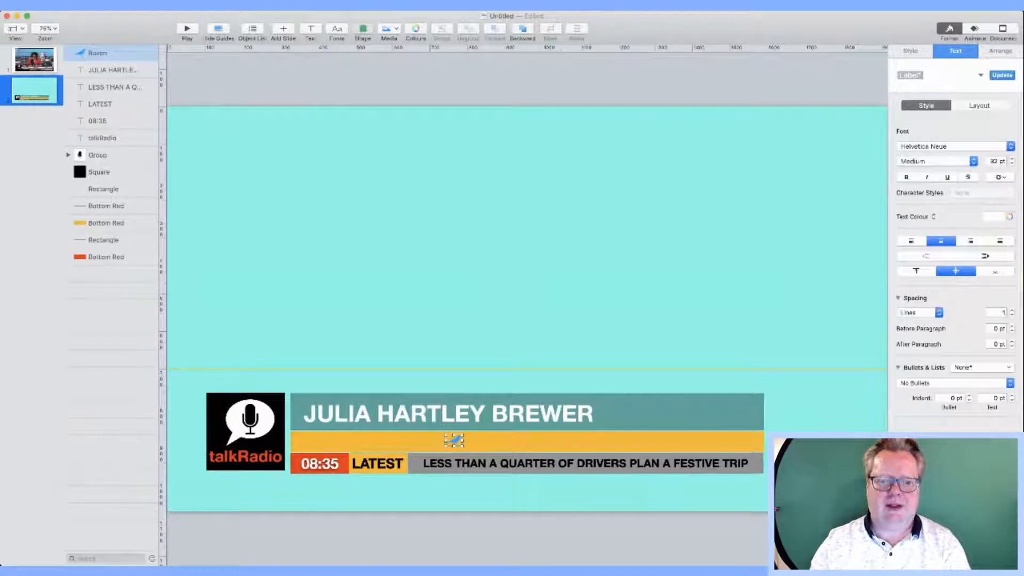
key(super+v)
click(497, 315)
drag(523, 306, 428, 340)
click(501, 315)
mouse_move(507, 316)
mouse_down()
mouse_move(507, 289)
mouse_move(524, 308)
mouse_up()
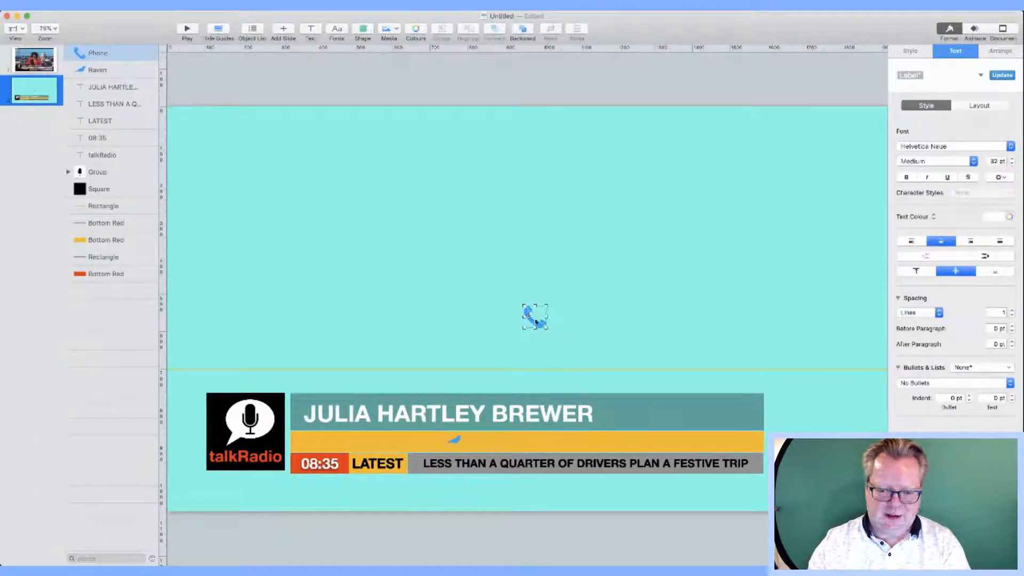
Step: Move the phone icon onto the left end of the orange bar and add a new text box
click(473, 348)
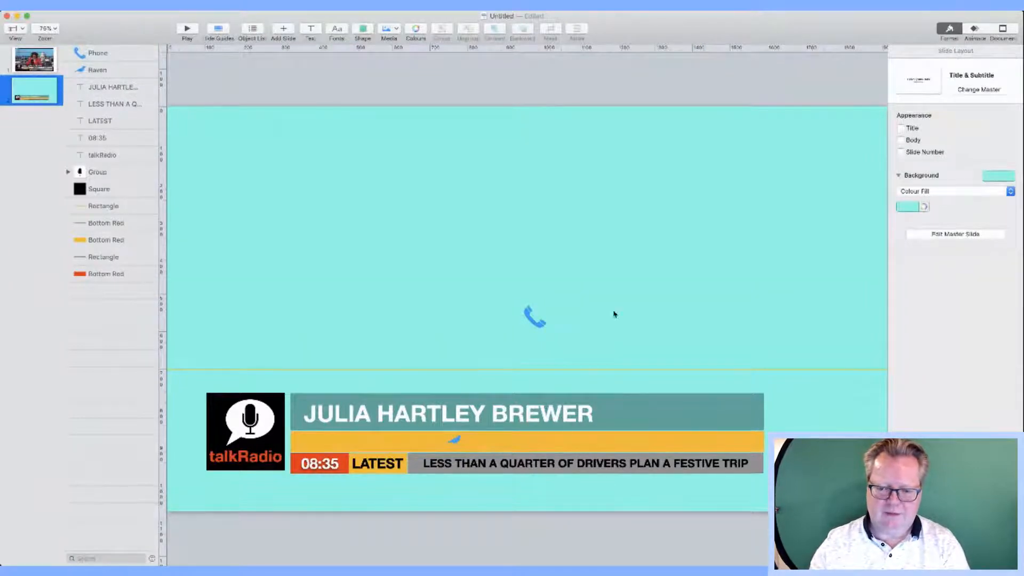
click(529, 319)
drag(529, 320, 322, 443)
click(341, 443)
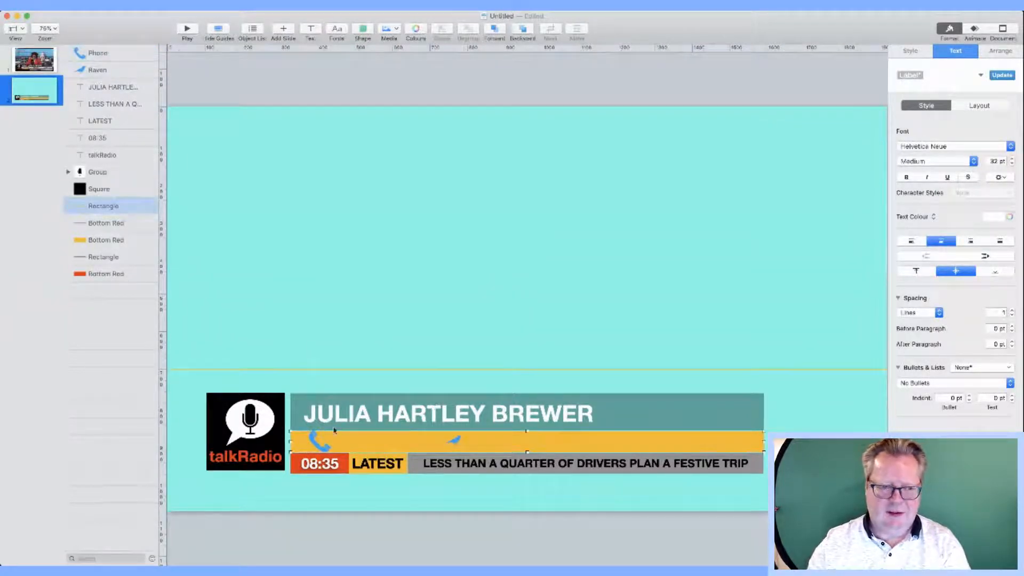
click(27, 71)
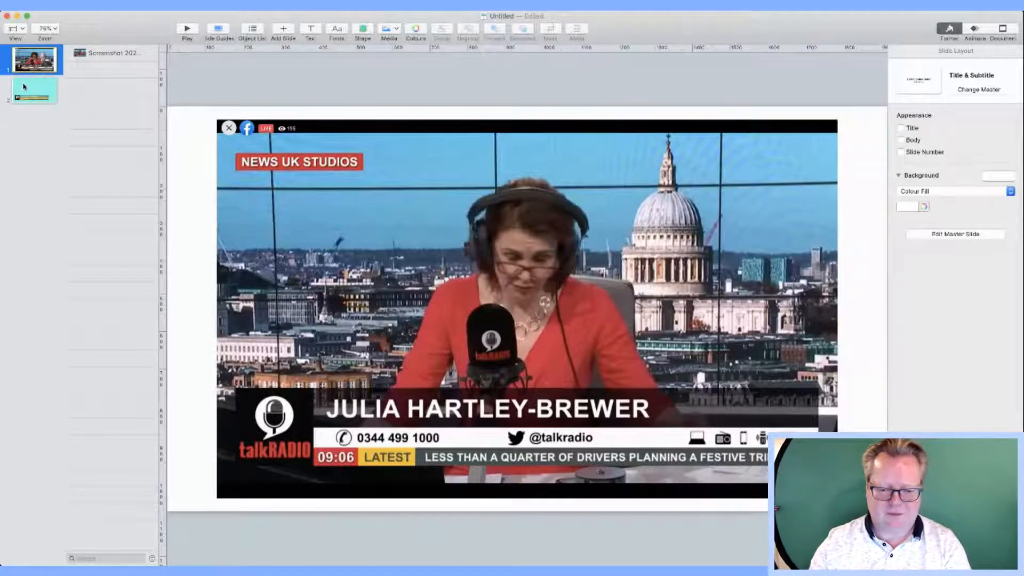
click(32, 92)
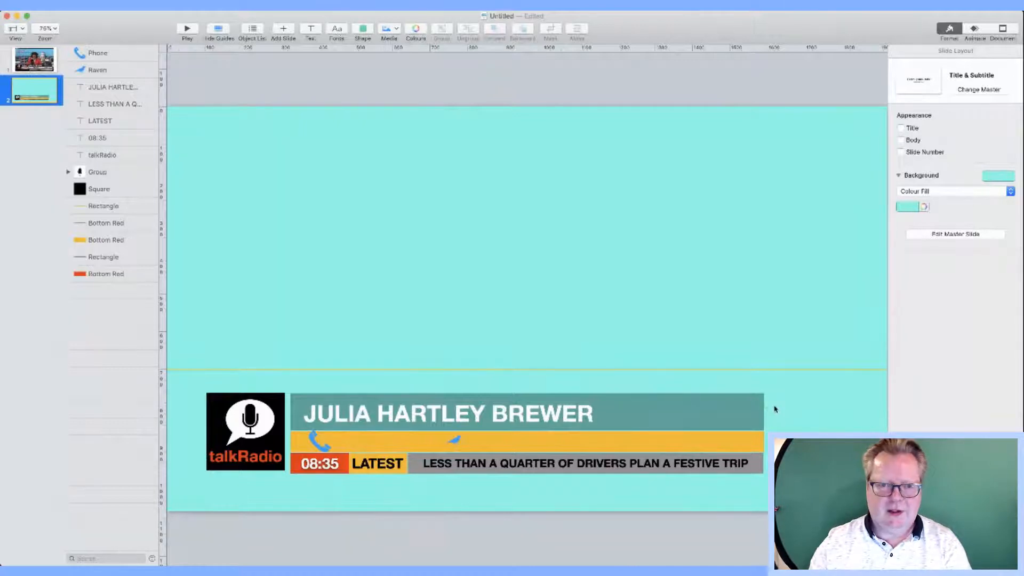
click(313, 30)
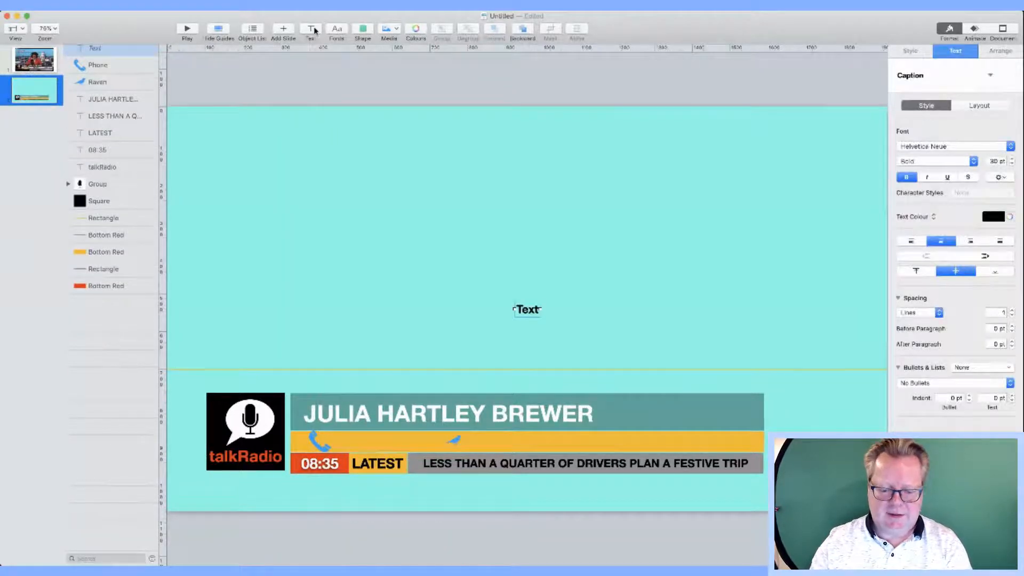
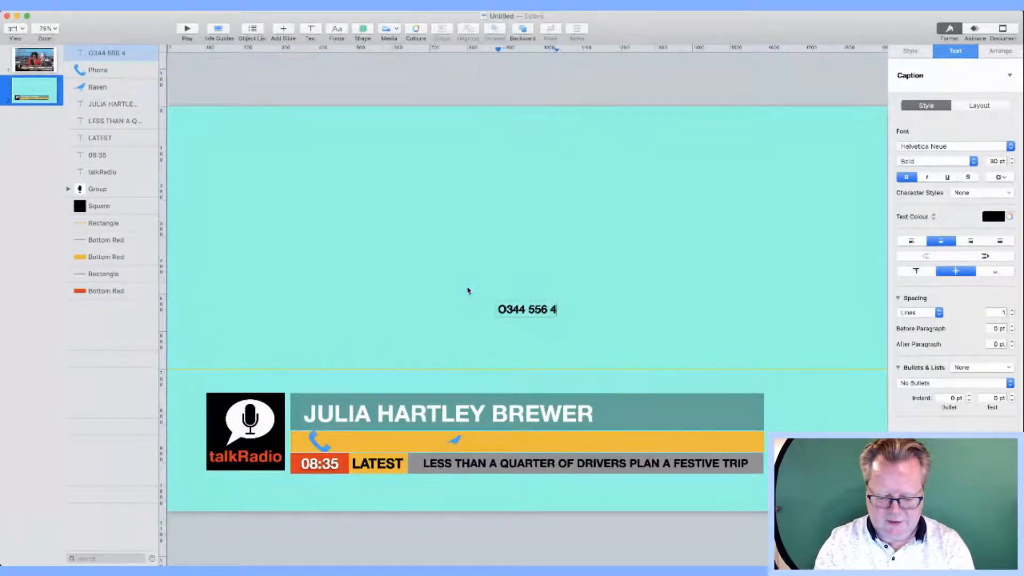
Step: Type the station's phone number and place it beside the phone icon on the orange bar
click(485, 285)
drag(512, 309, 357, 442)
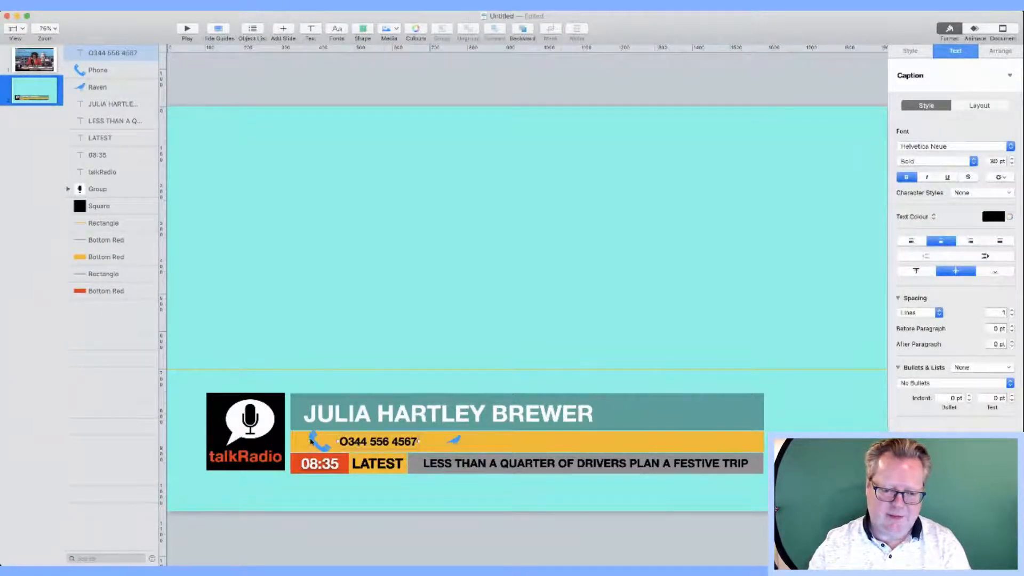
click(319, 441)
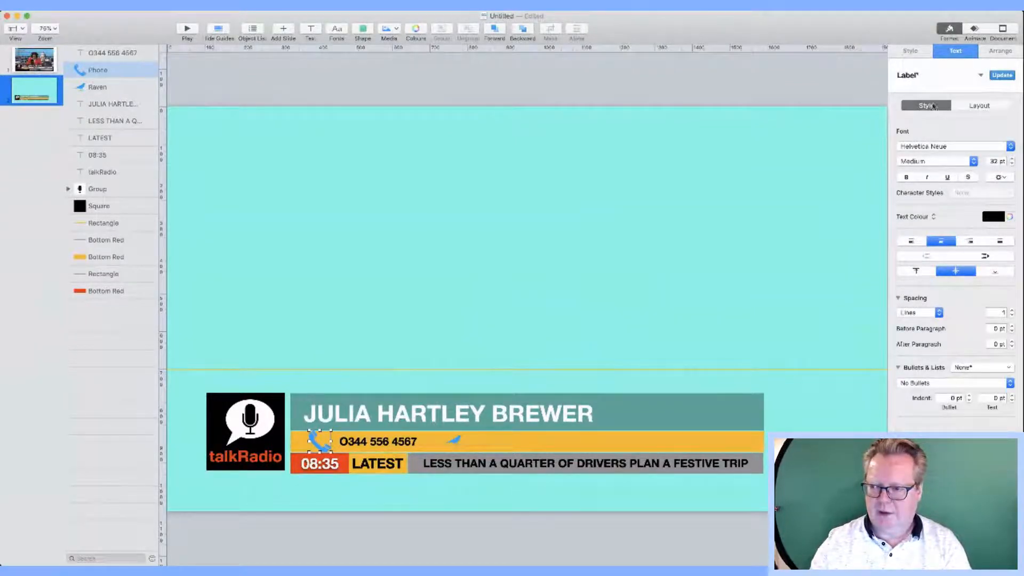
Step: Colour the phone and raven icons black with the shape style swatch, then add a new text box
click(913, 51)
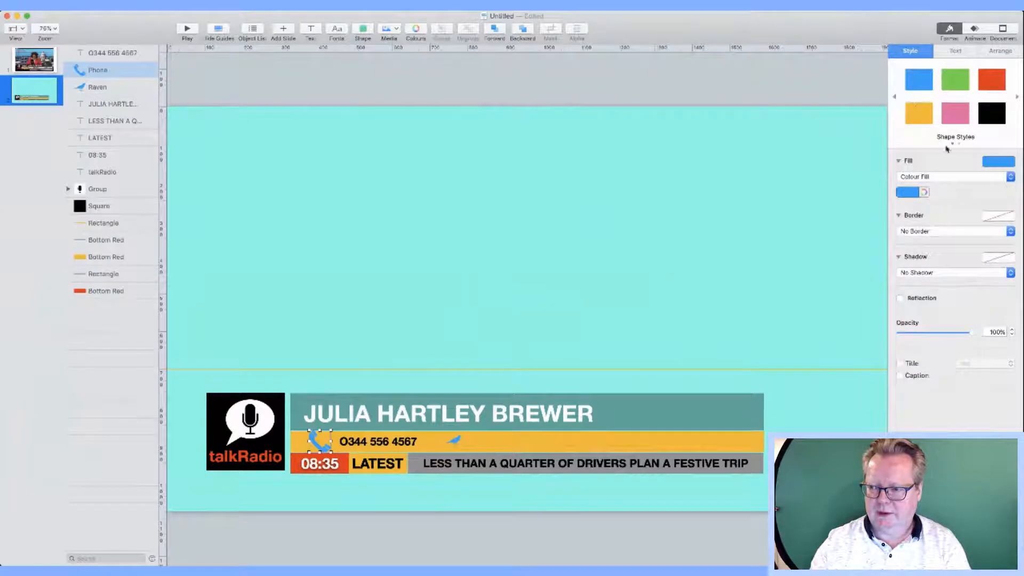
click(989, 122)
click(688, 274)
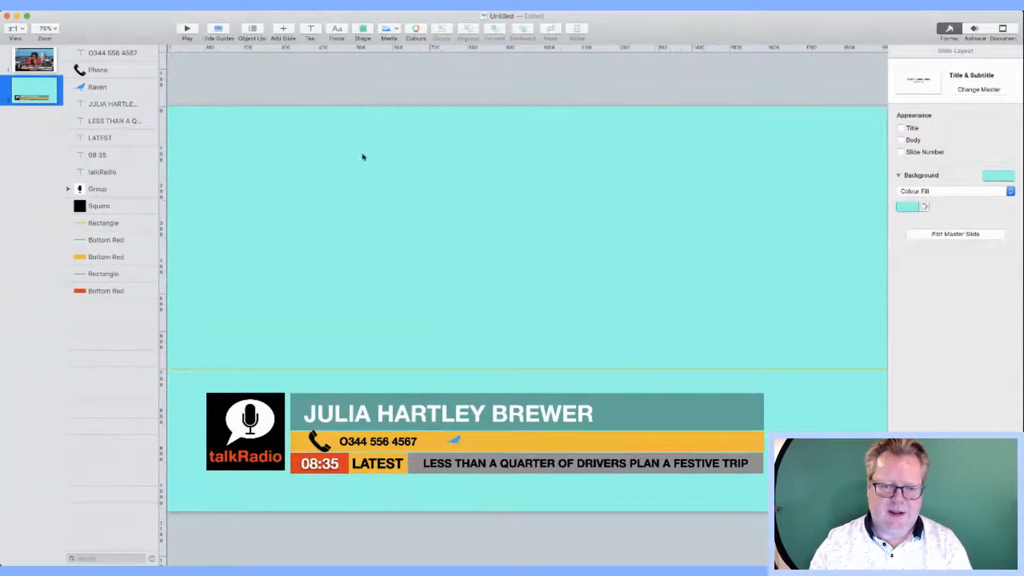
click(35, 59)
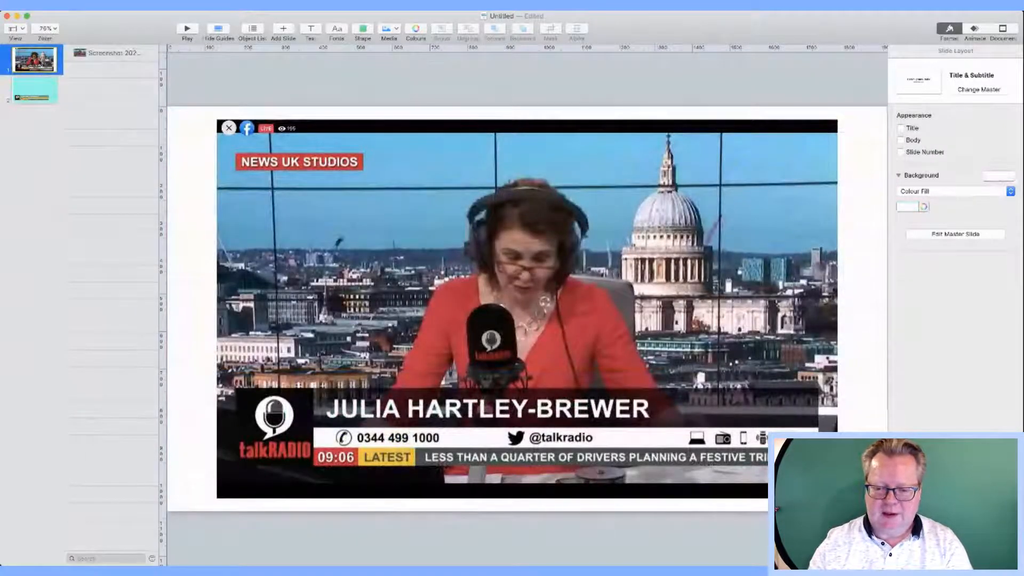
click(36, 90)
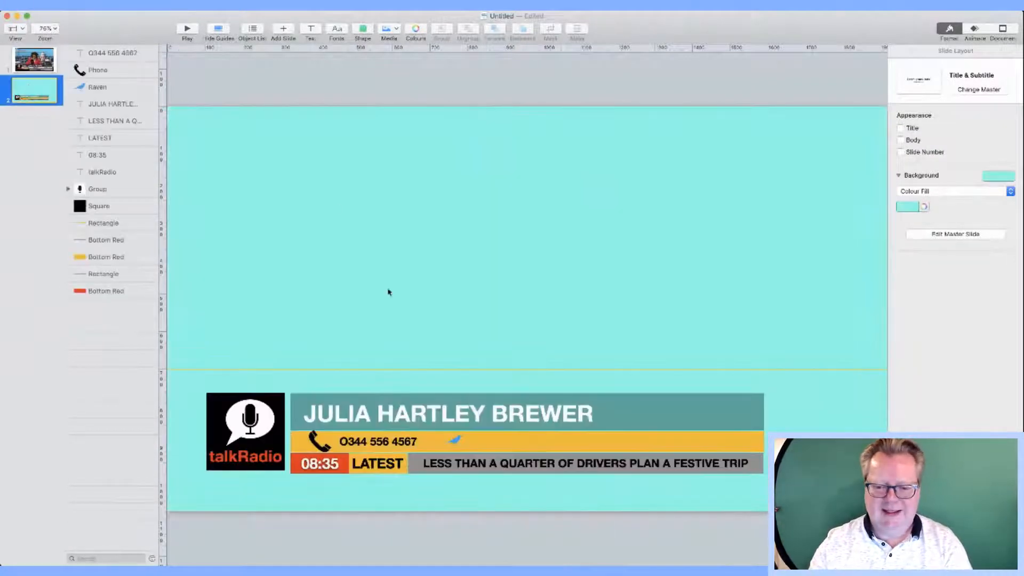
click(455, 440)
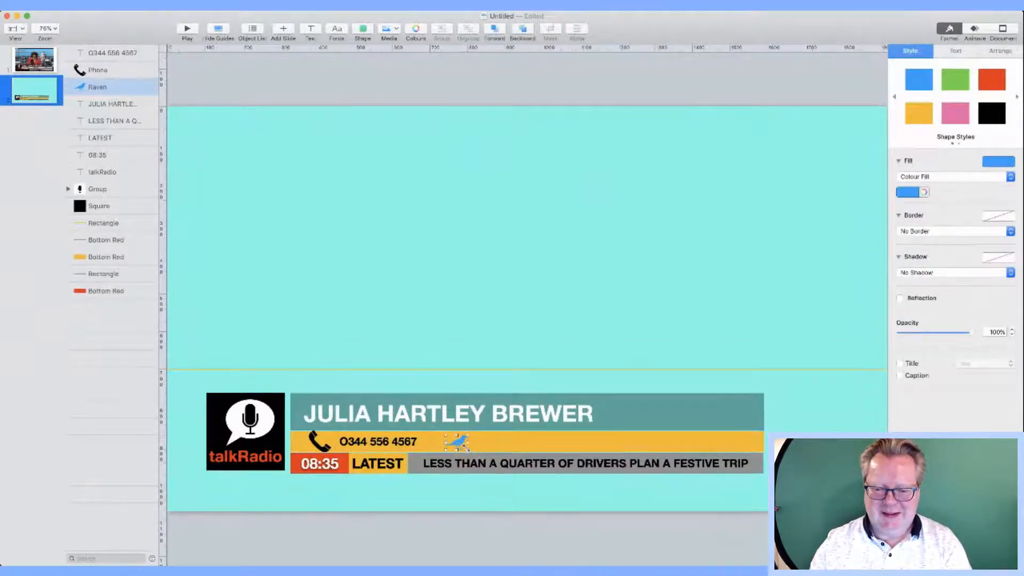
click(556, 352)
click(458, 443)
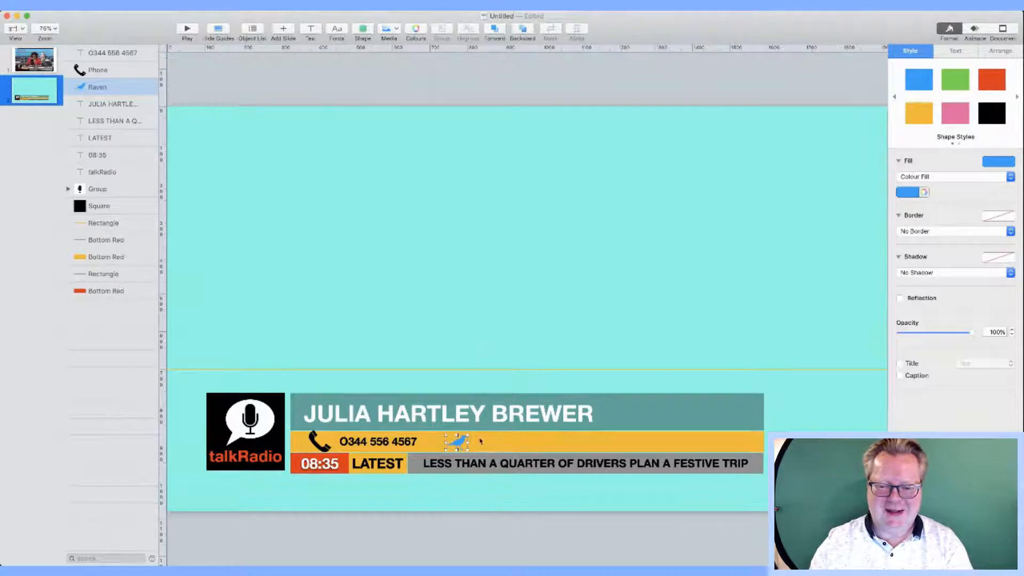
click(988, 116)
click(311, 30)
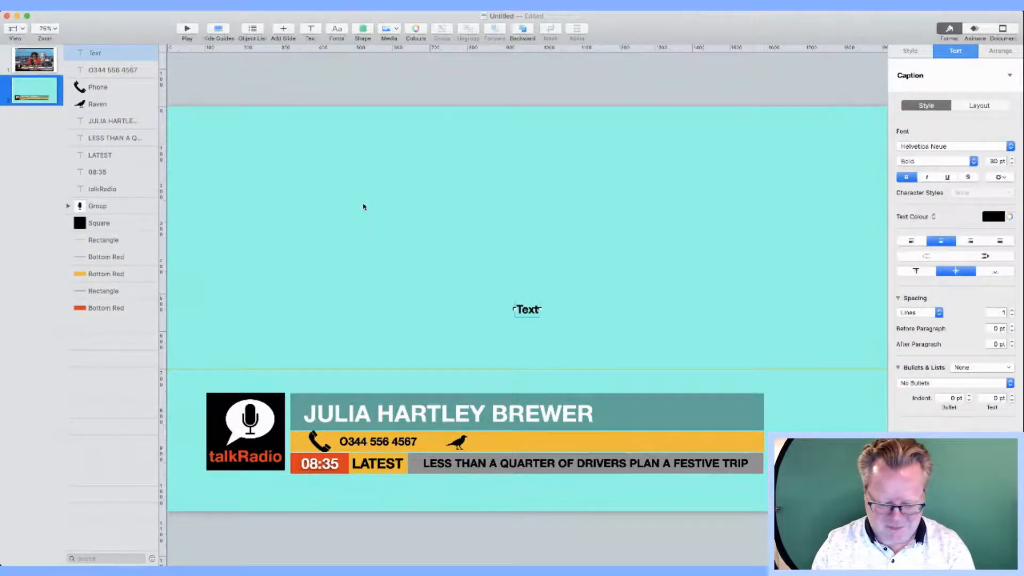
text(@talkradio)
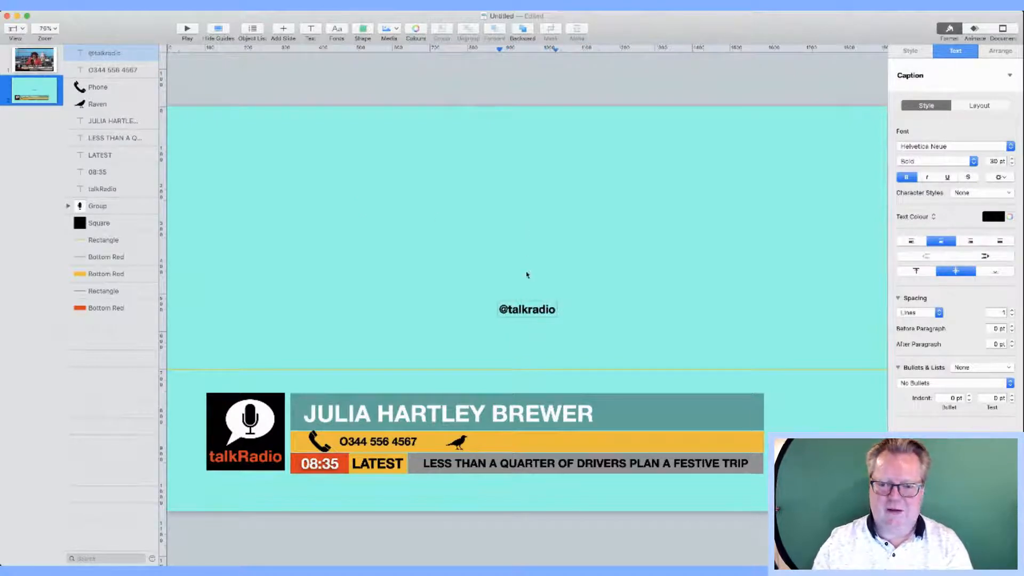
click(531, 324)
drag(531, 312, 504, 446)
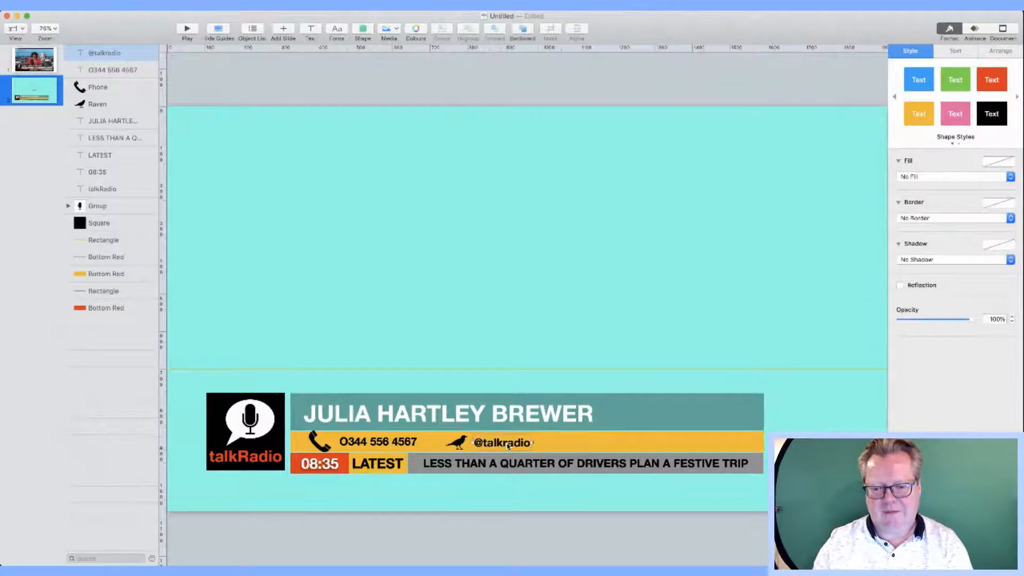
click(395, 245)
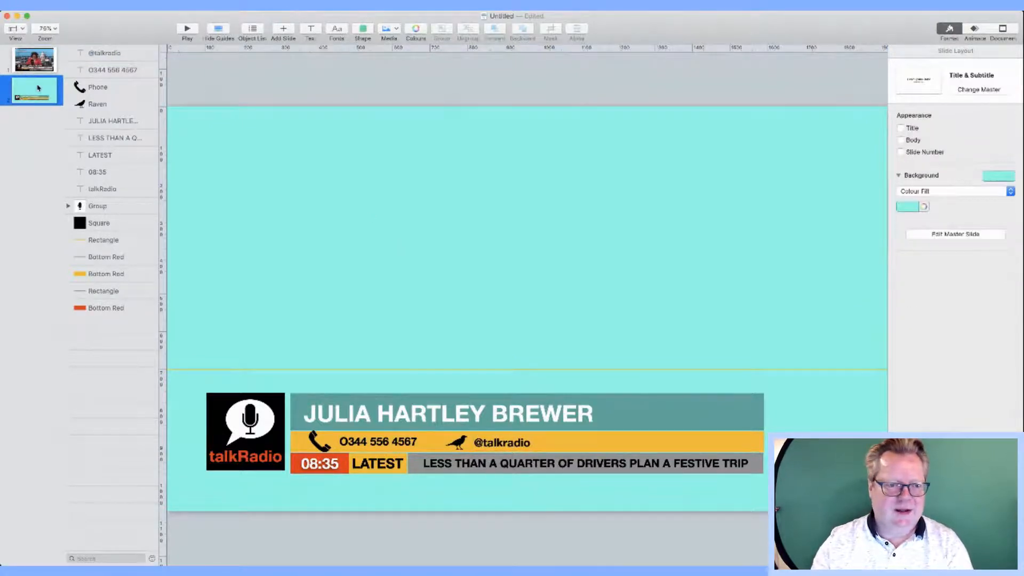
Step: Compare with the reference slide, then insert a blue Volume speaker shape on the lower-third slide
click(34, 62)
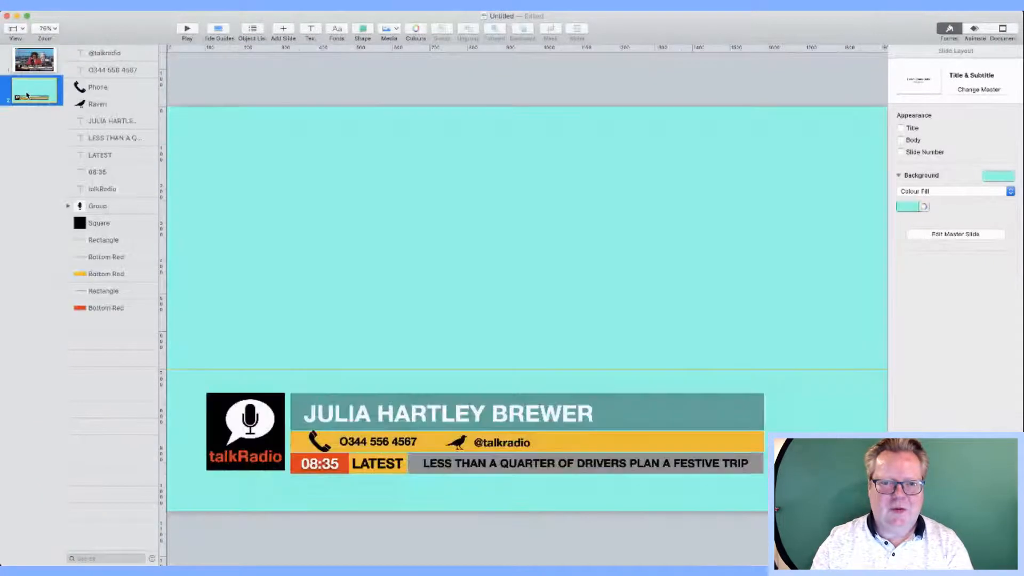
click(33, 90)
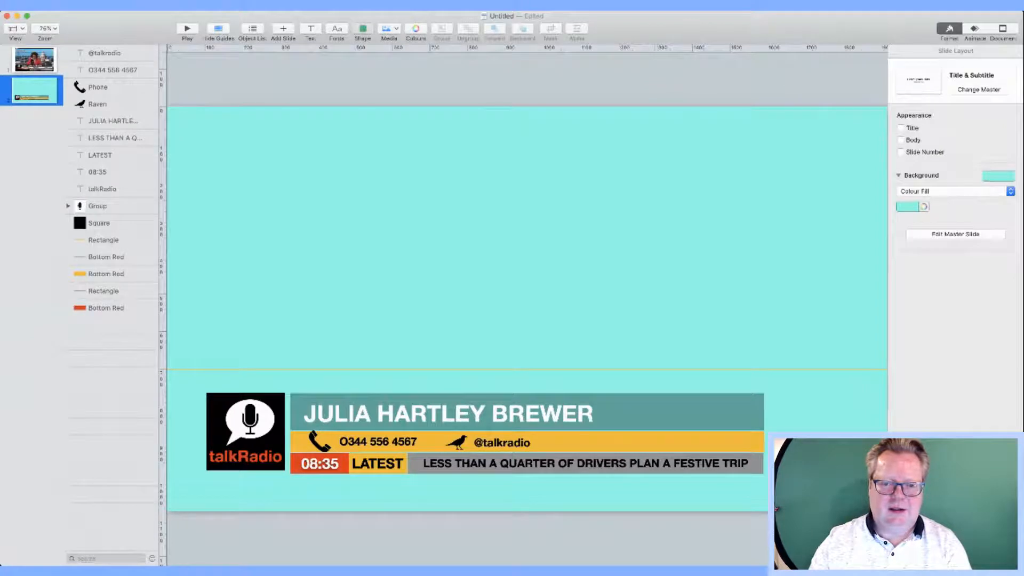
click(420, 206)
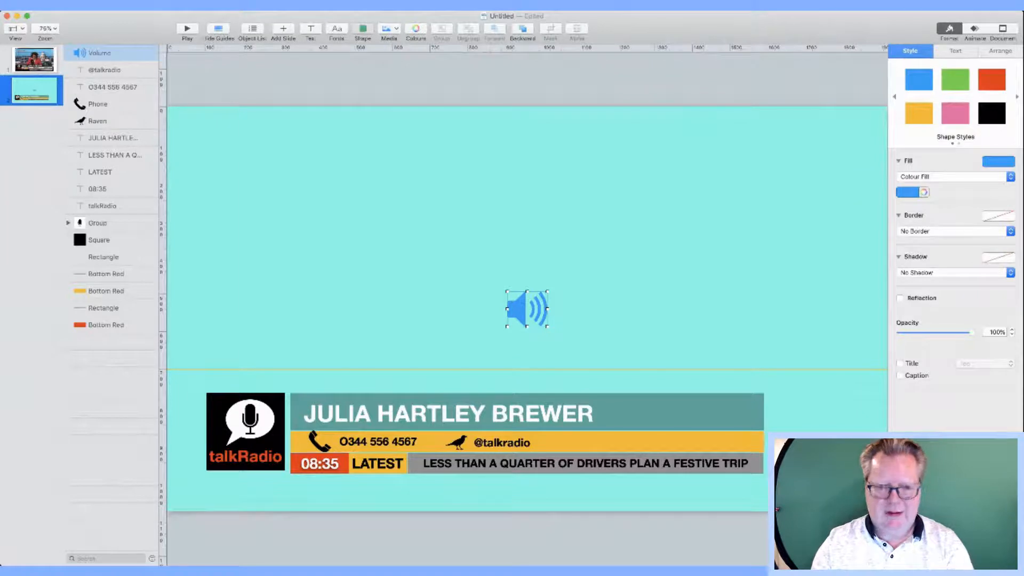
Step: Add a television shape beside the speaker, then cut the radio icon from the screenshot slide
click(362, 80)
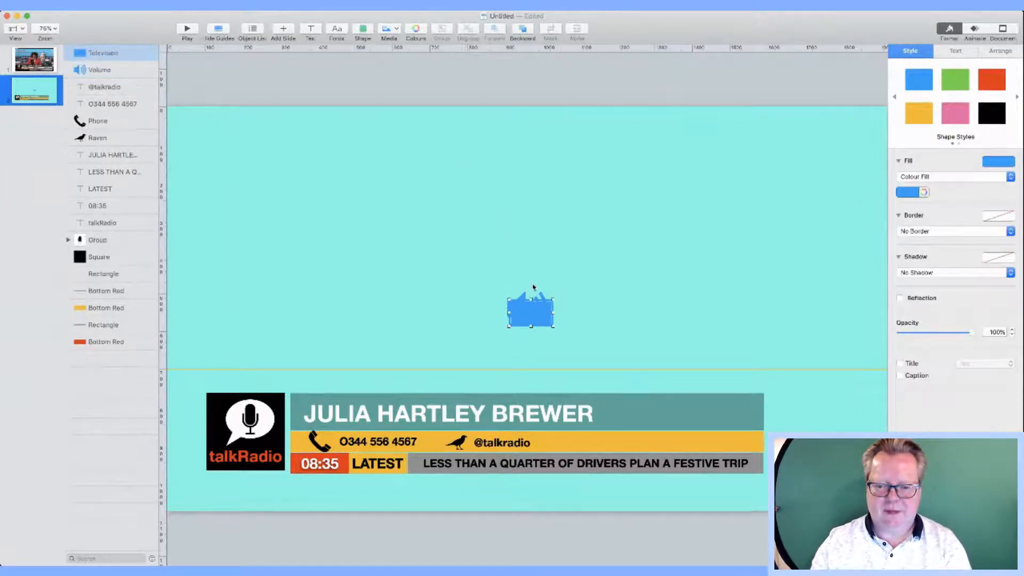
drag(534, 313, 589, 312)
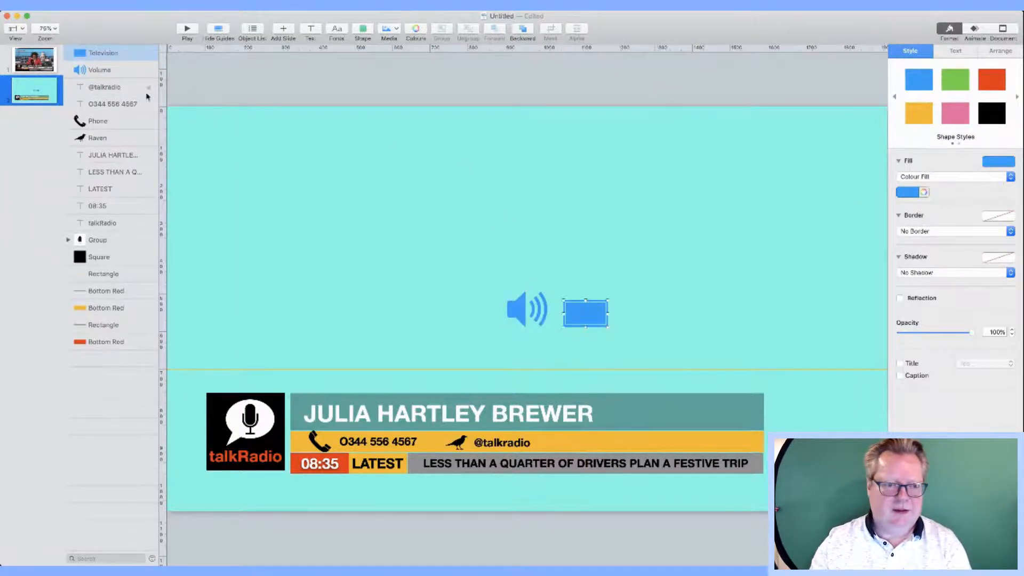
click(36, 68)
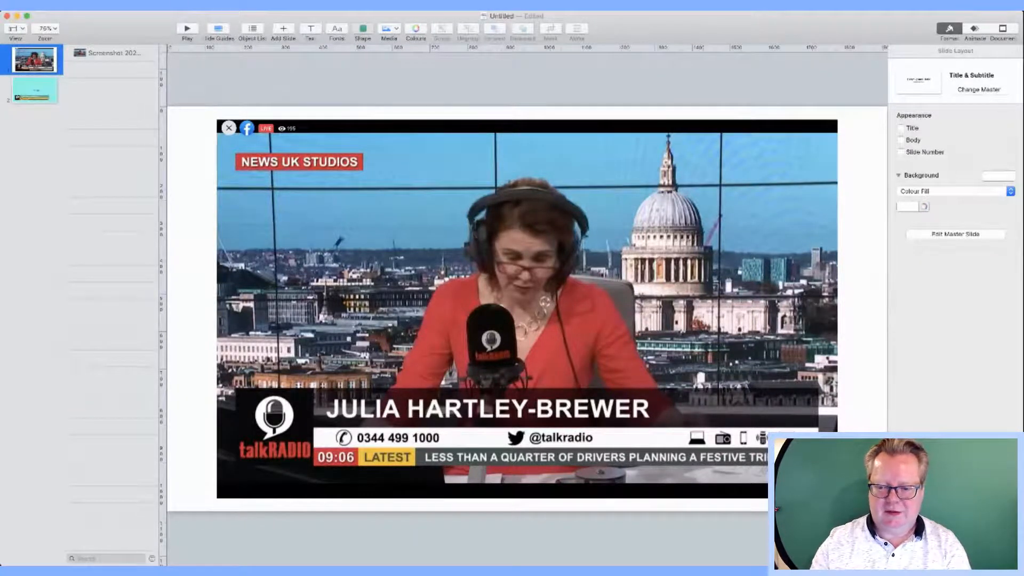
click(417, 224)
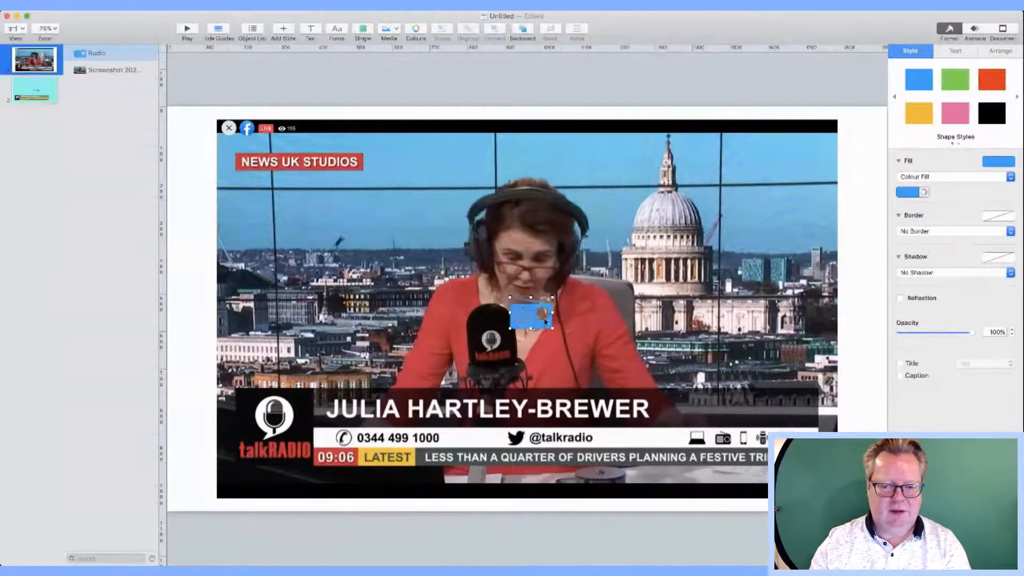
key(Delete)
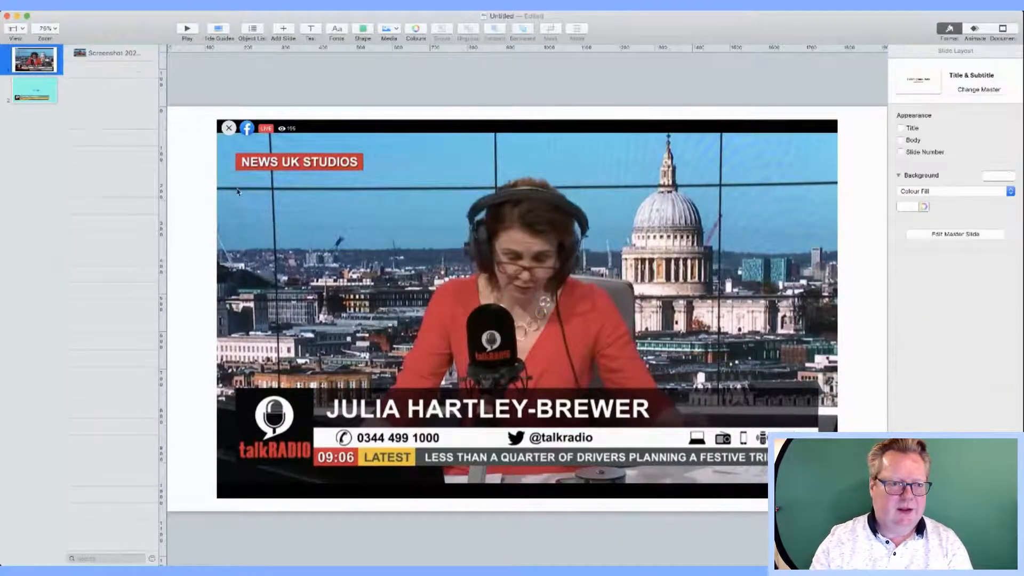
click(35, 89)
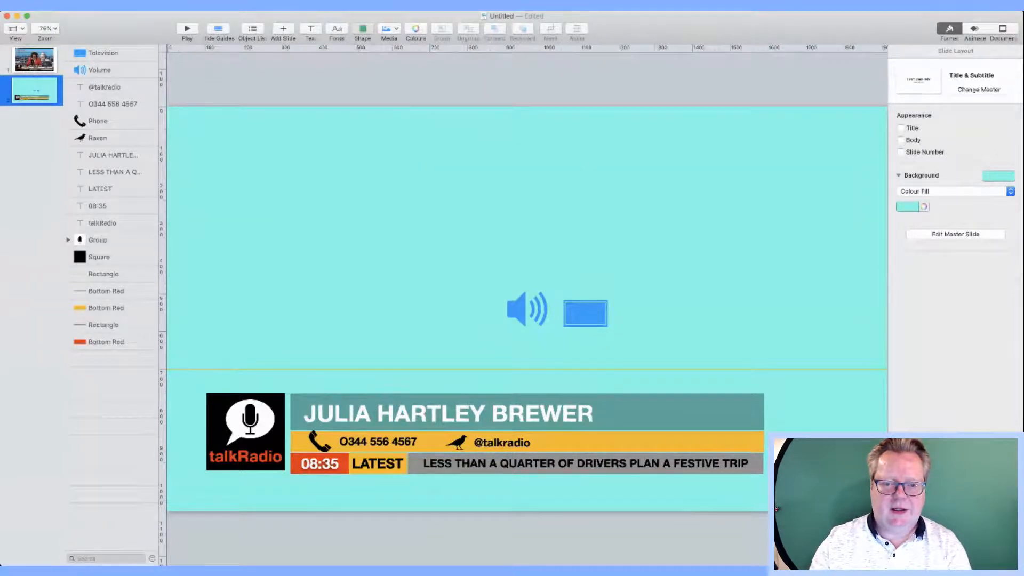
key(super+v)
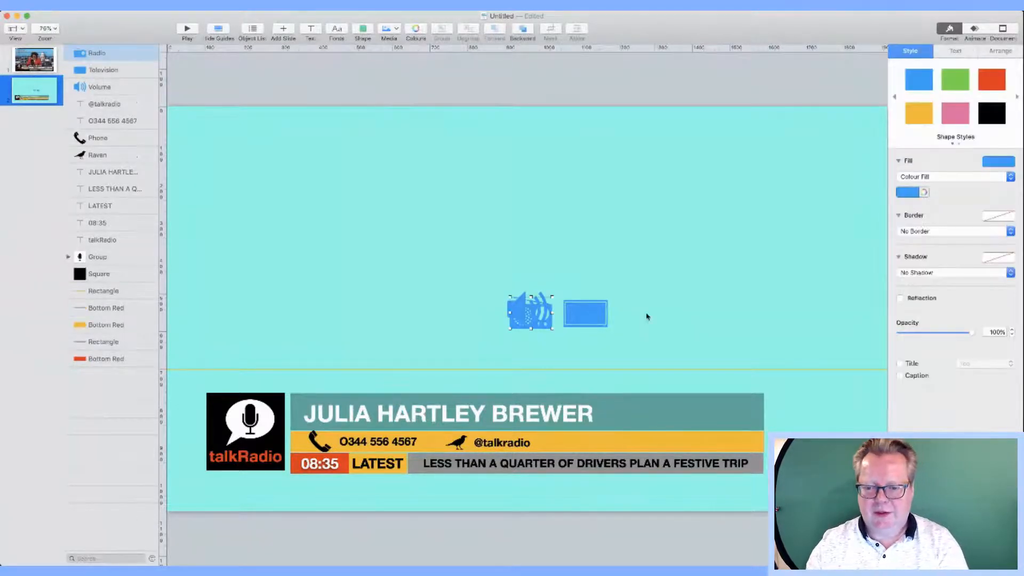
drag(537, 315, 614, 443)
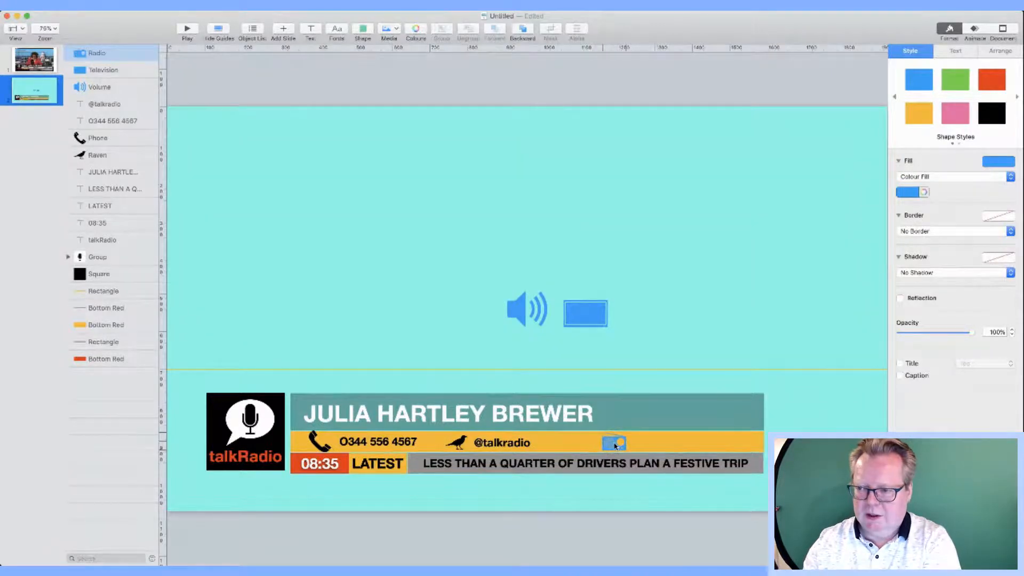
click(588, 231)
click(520, 305)
drag(507, 292, 654, 443)
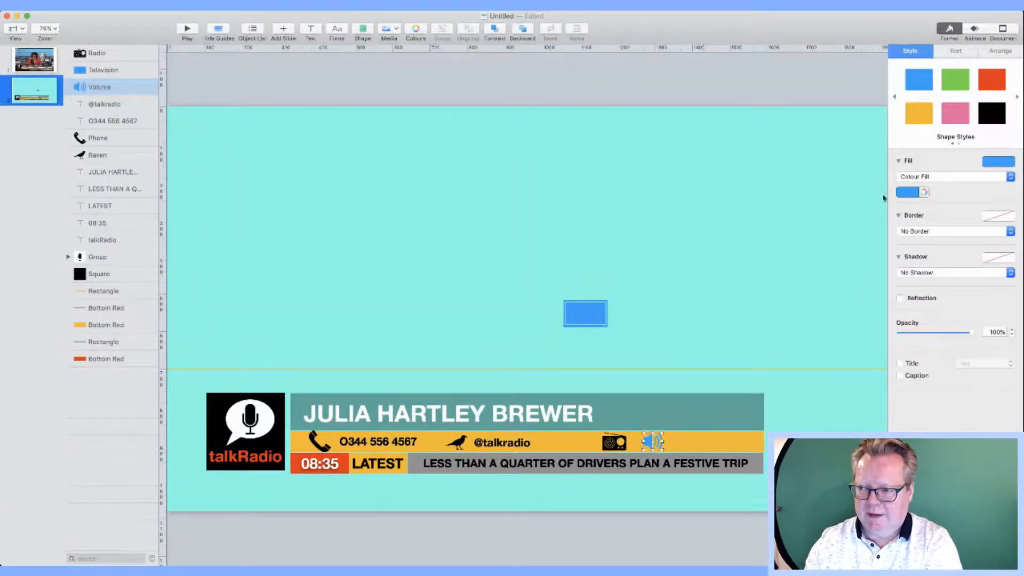
click(572, 352)
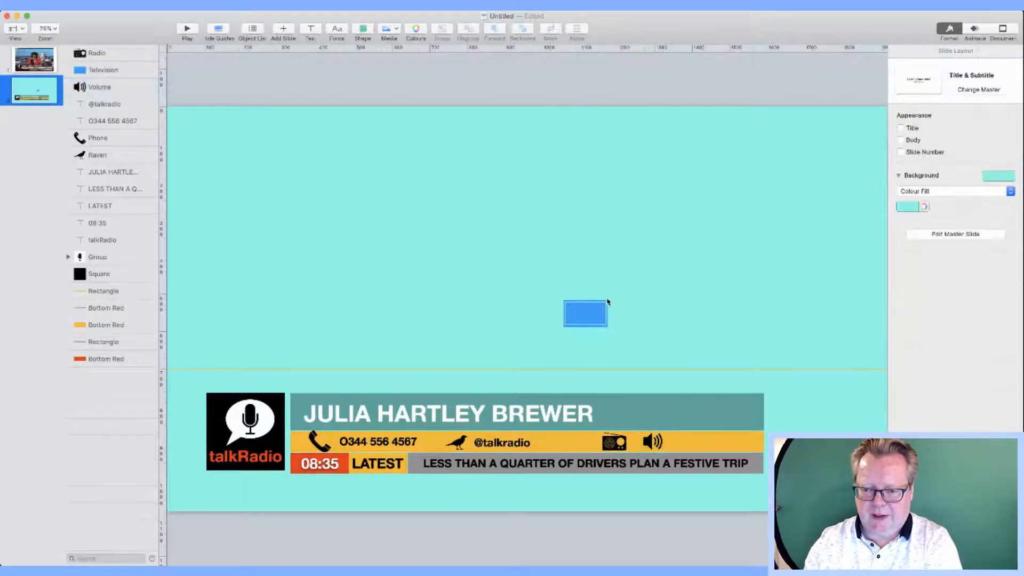
Step: Move the television rectangle onto the bar beside the speaker and make it black
click(608, 302)
drag(600, 311, 683, 443)
click(993, 112)
click(697, 273)
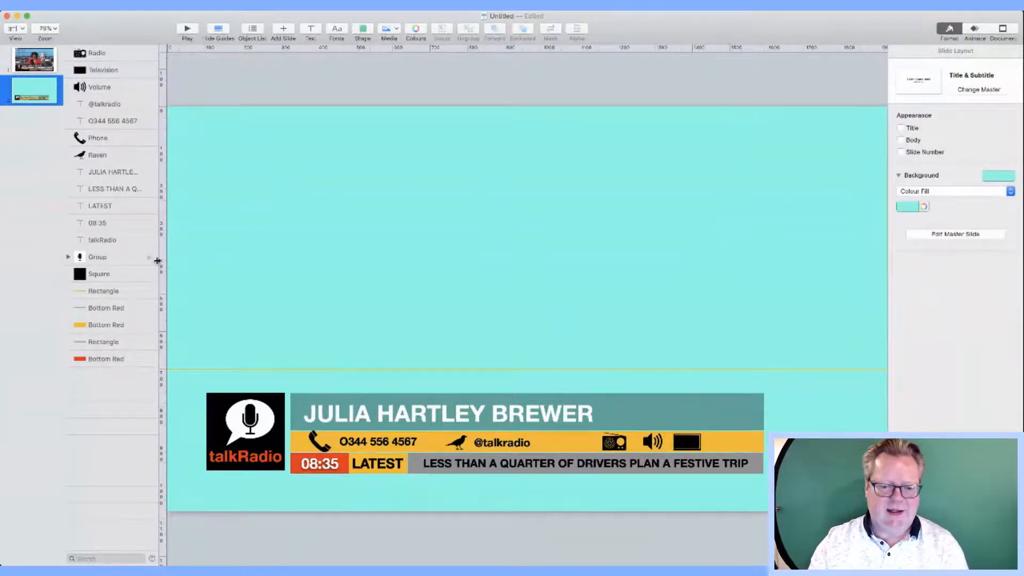
Step: Change the yellow middle bar's fill to white to match the reference, then insert a square
click(39, 68)
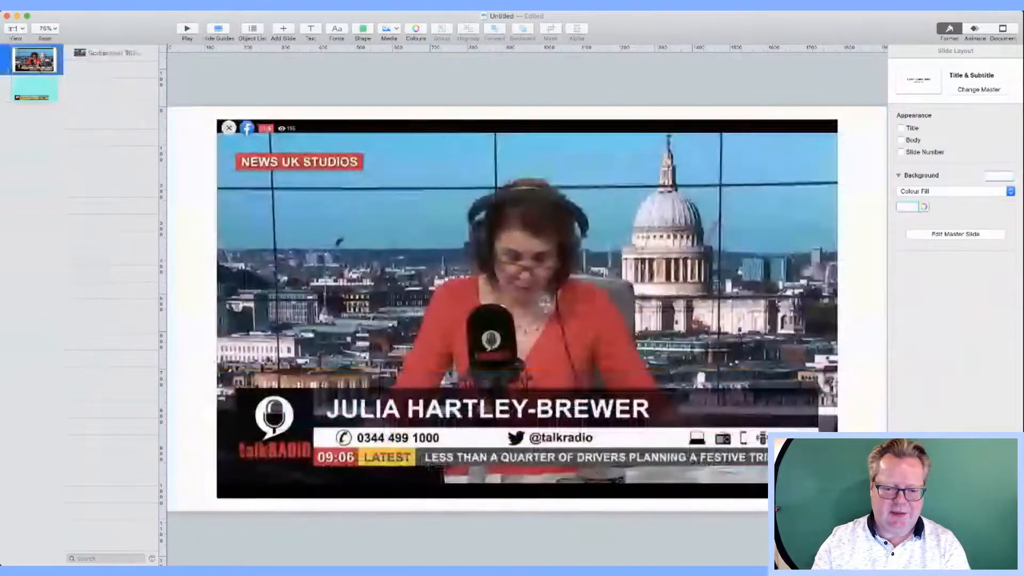
click(39, 90)
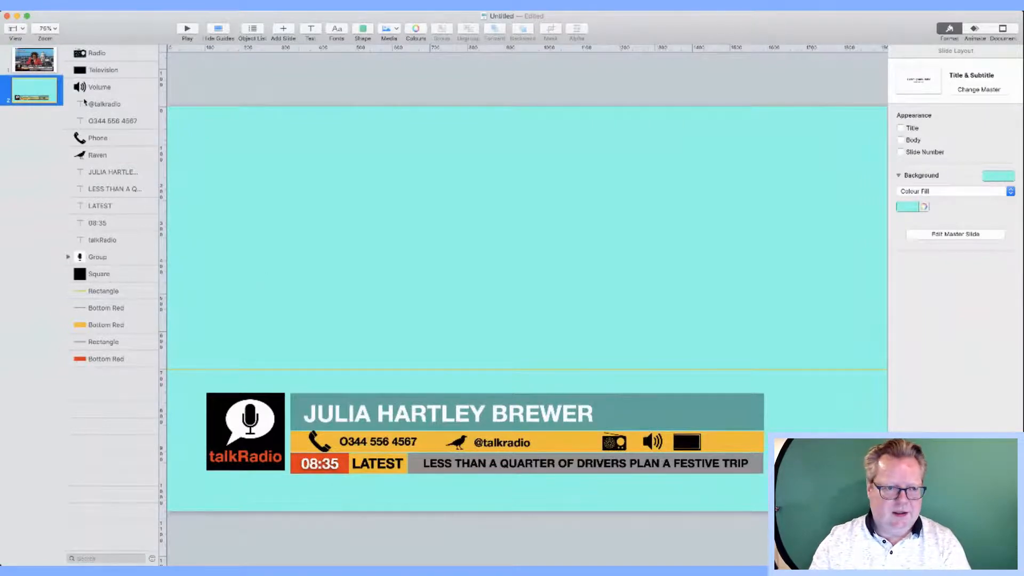
click(53, 63)
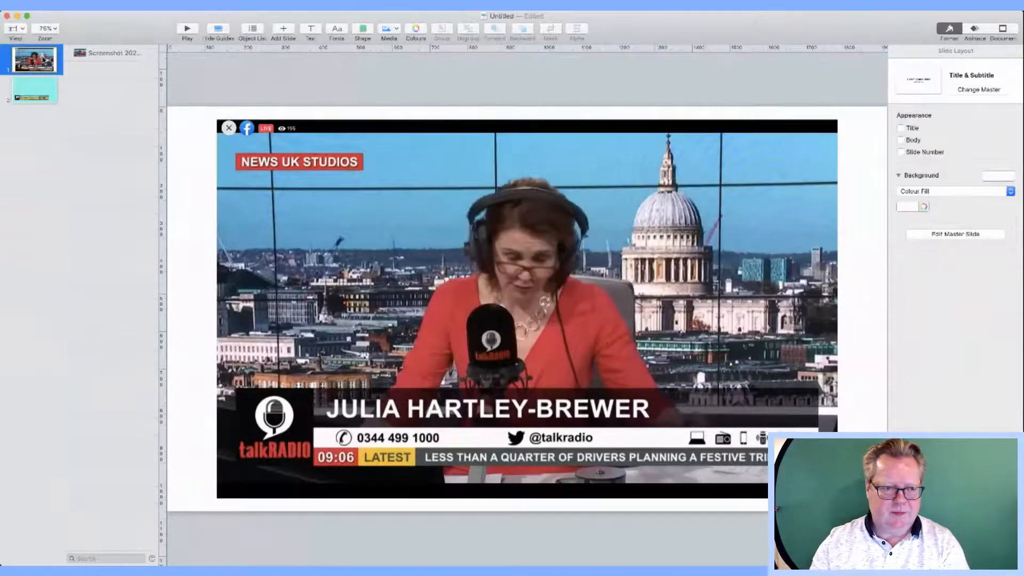
click(46, 91)
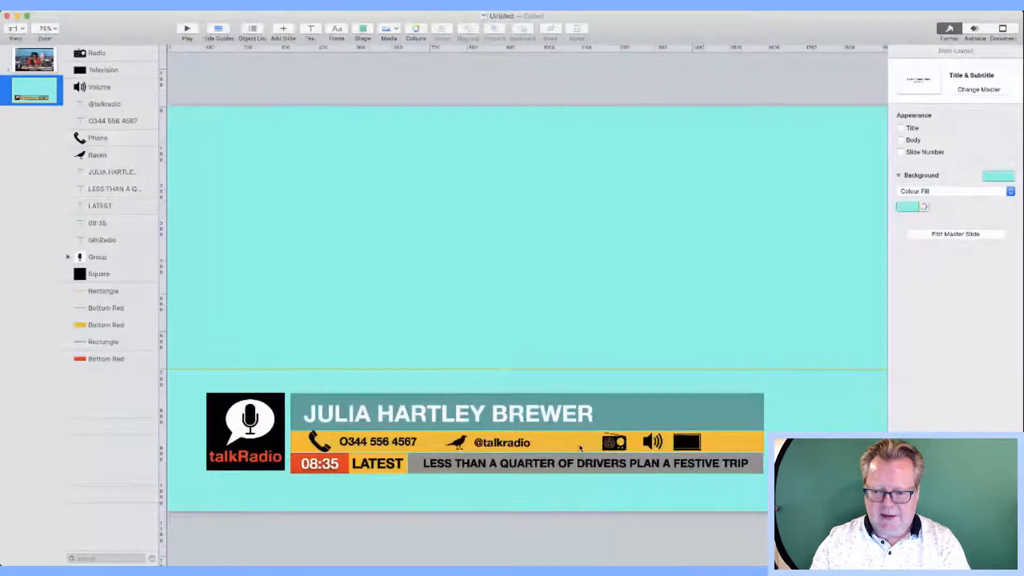
click(580, 448)
click(910, 193)
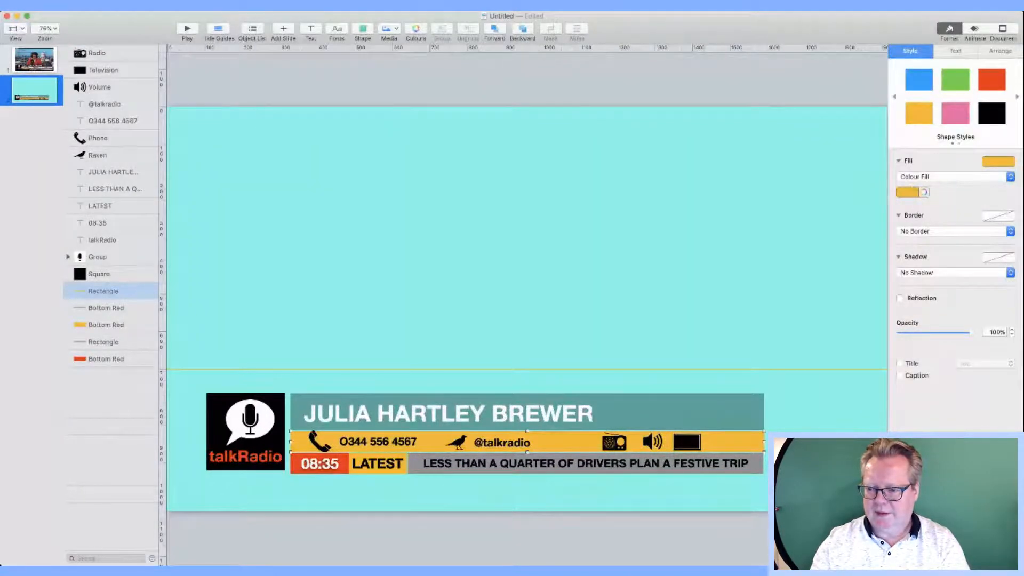
click(902, 256)
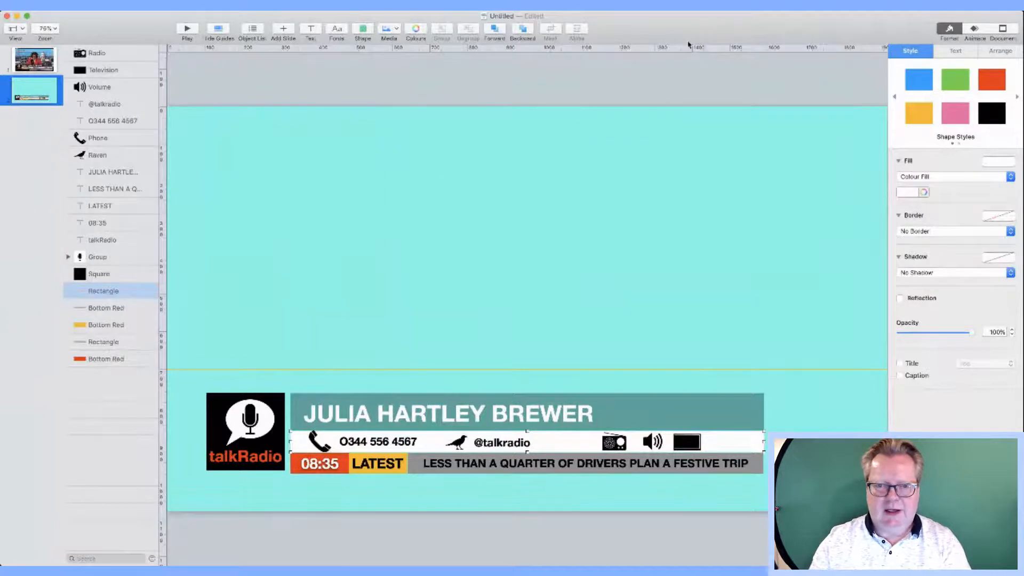
click(364, 31)
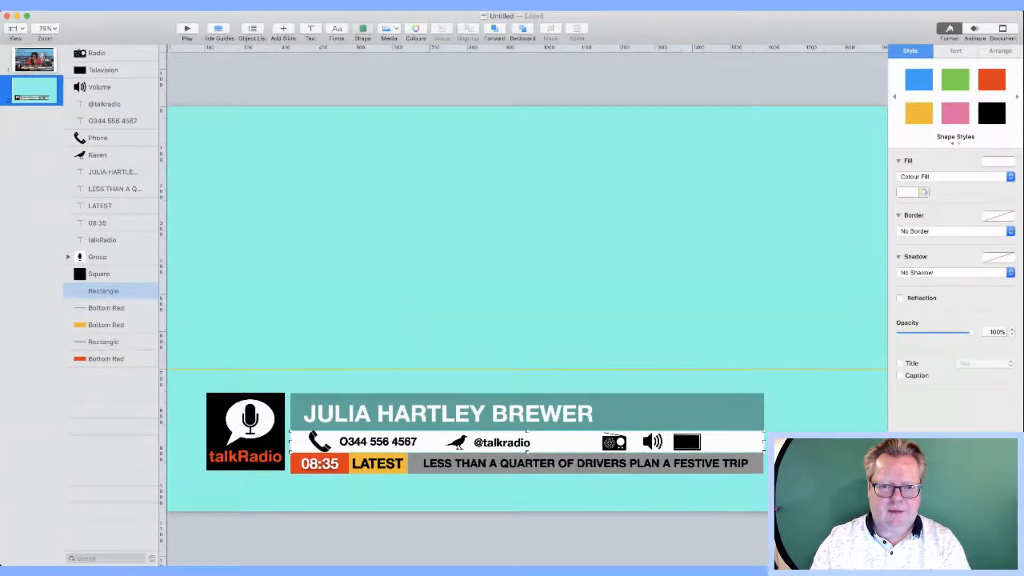
click(366, 108)
Step: Move the new square to the top-left of the slide, checking the reference placement
drag(526, 306, 260, 175)
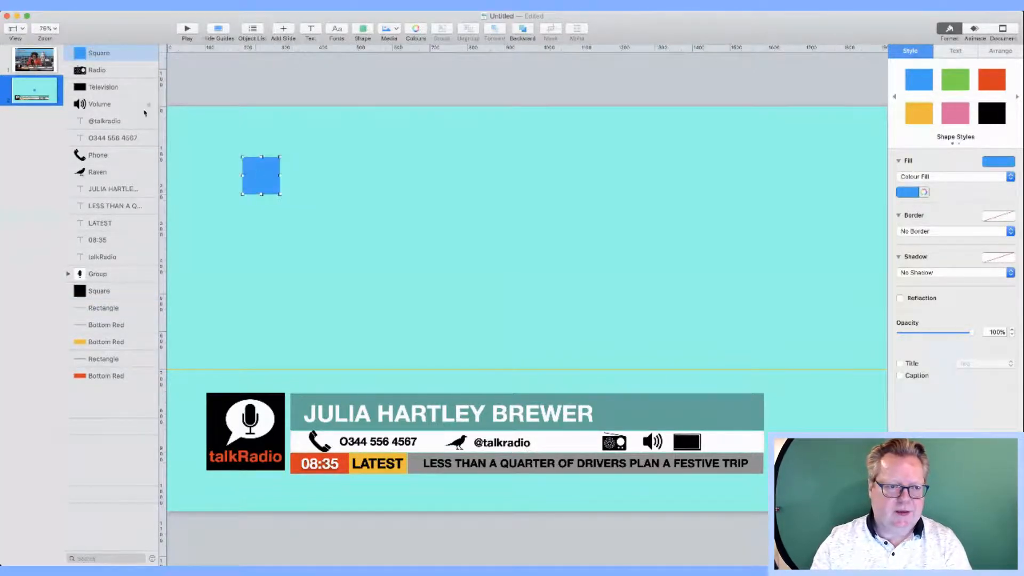
click(30, 69)
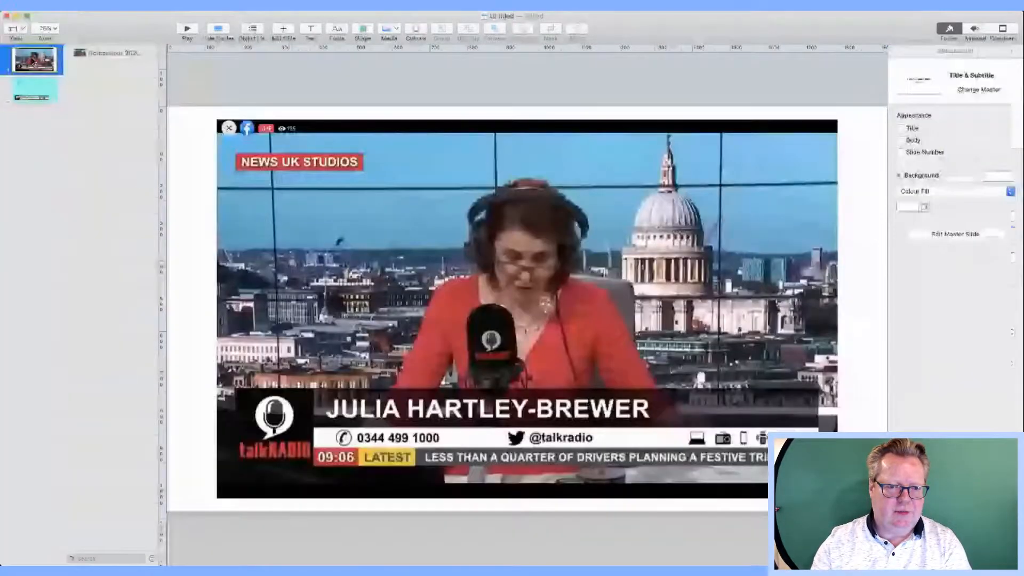
click(33, 90)
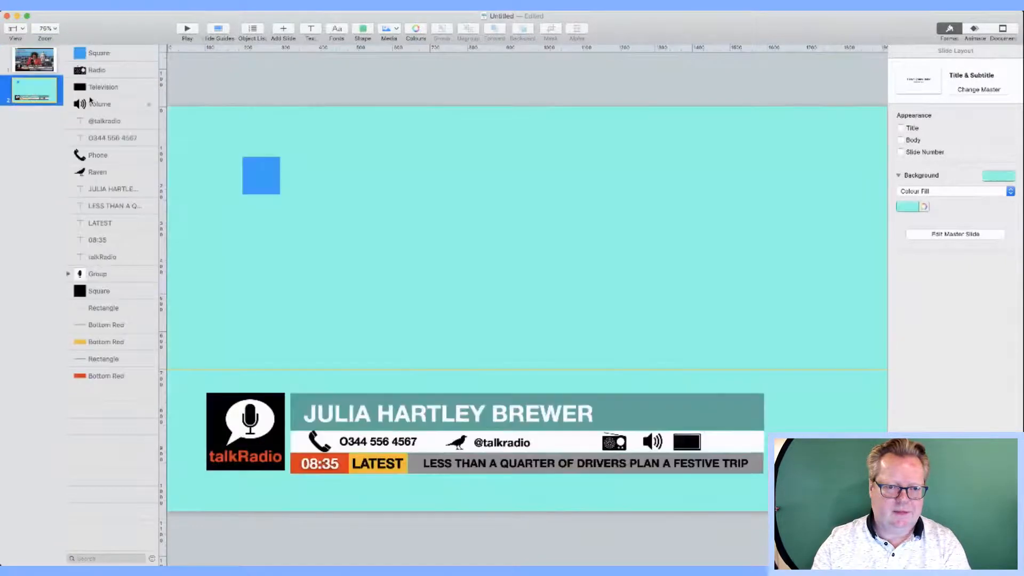
click(244, 160)
mouse_move(242, 160)
mouse_down()
mouse_move(216, 161)
mouse_move(235, 158)
mouse_up()
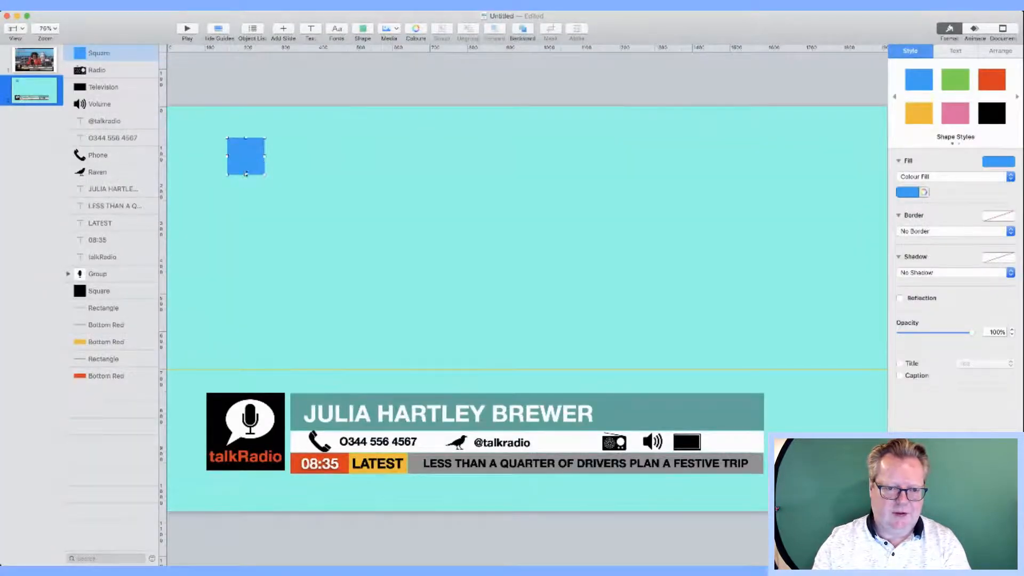
Step: Reshape the square into a wide, thin rectangle with a red fill
drag(246, 173, 308, 150)
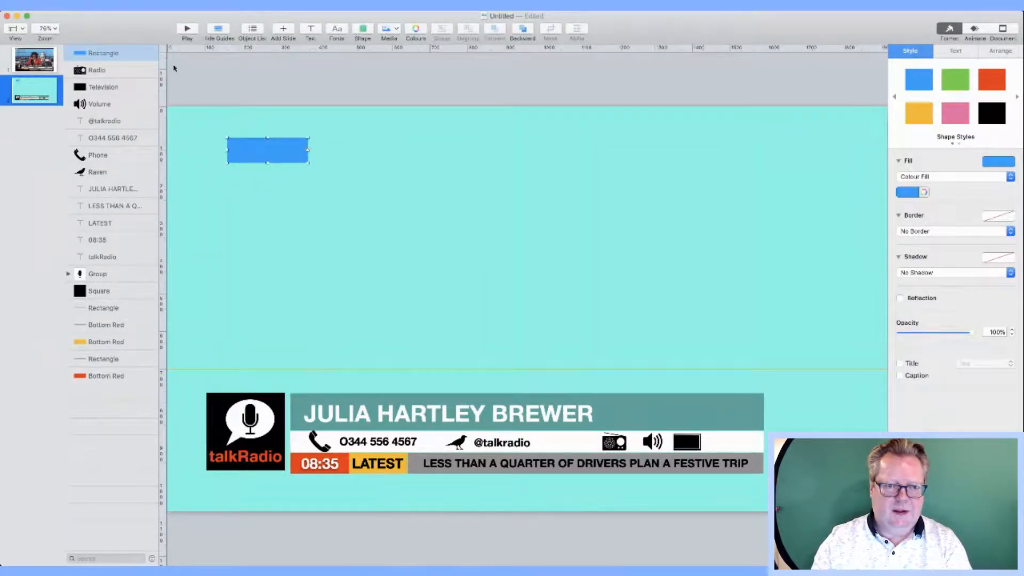
click(992, 80)
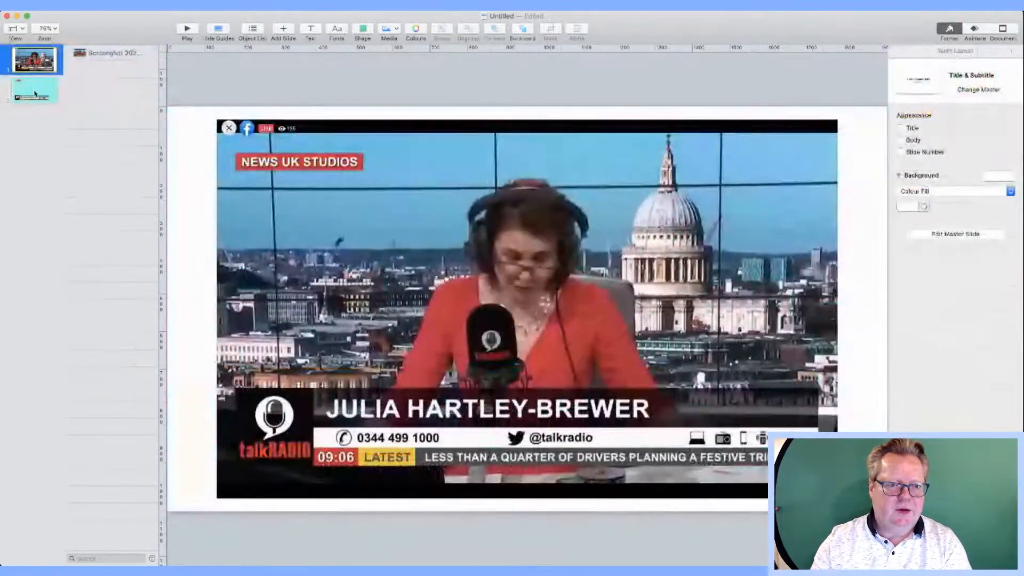
click(307, 170)
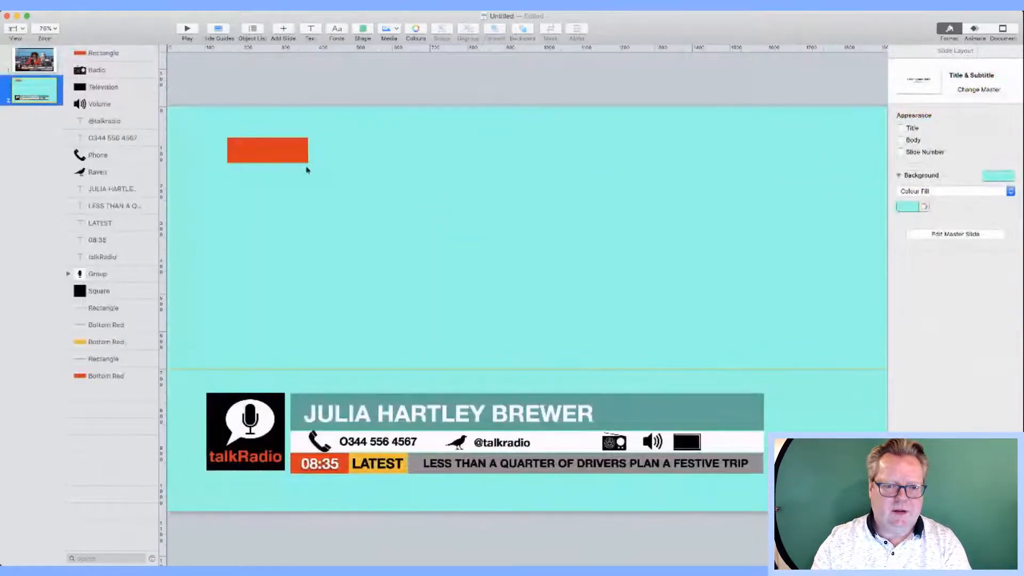
click(307, 155)
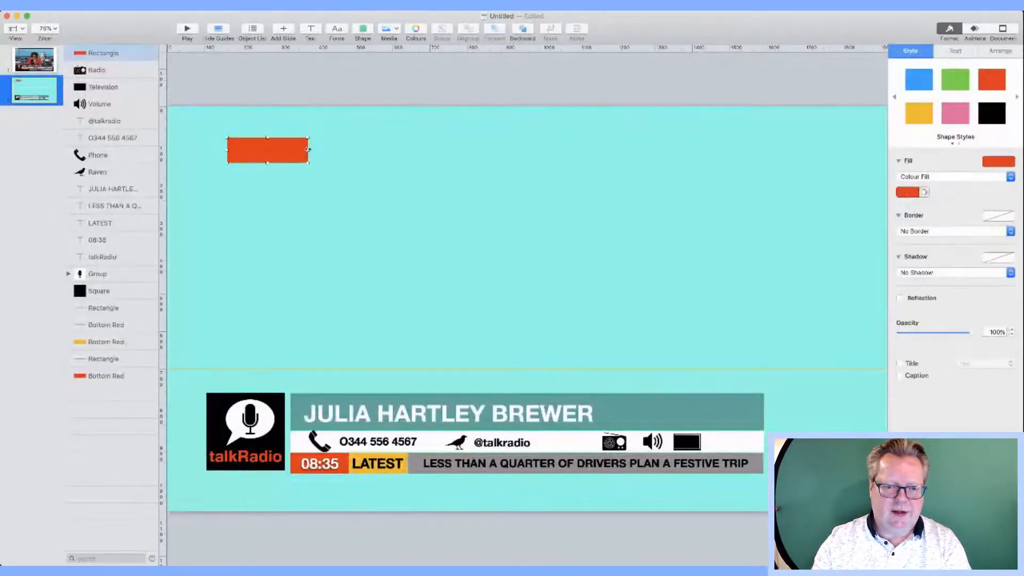
drag(308, 150, 283, 158)
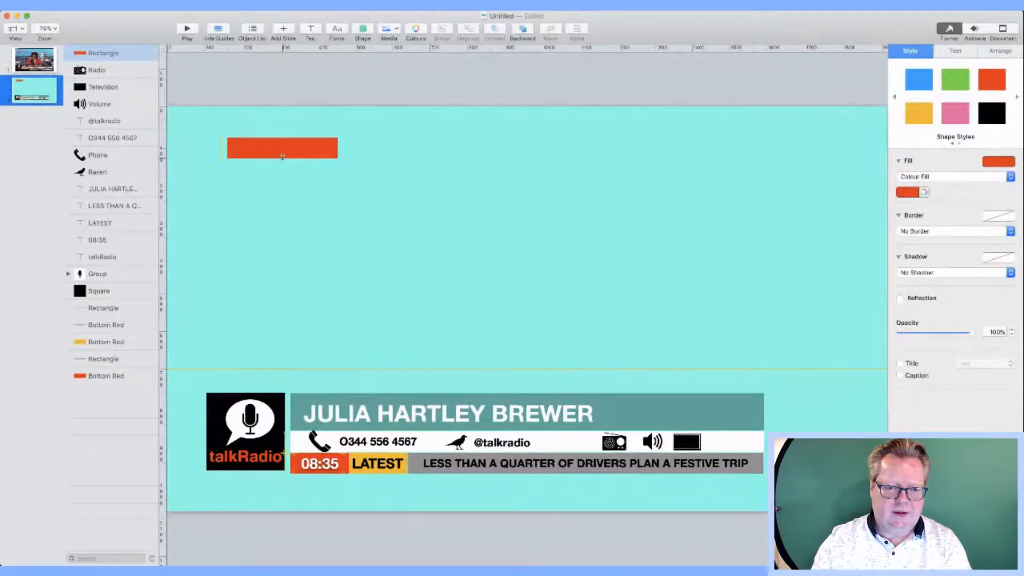
Step: Add a 'NEWS UK STUDIOS' text box on the red rectangle and make its text white
click(311, 30)
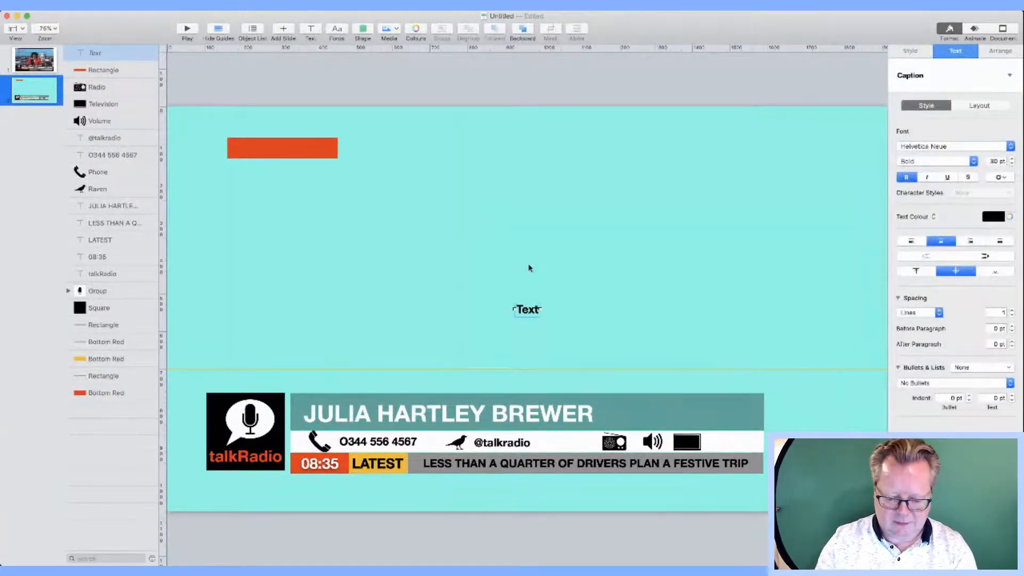
text(N)
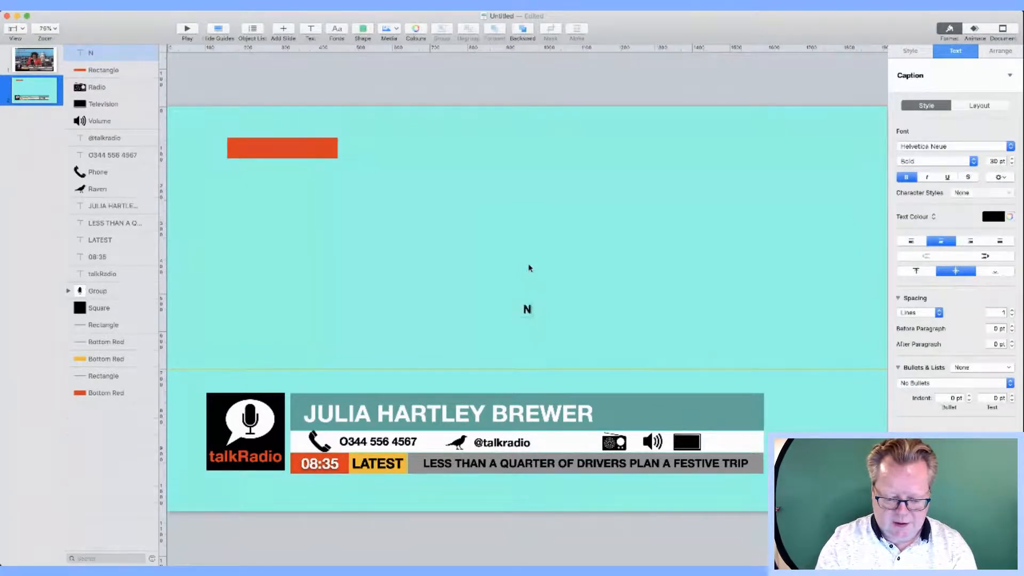
text(EWS UK STUDIOS)
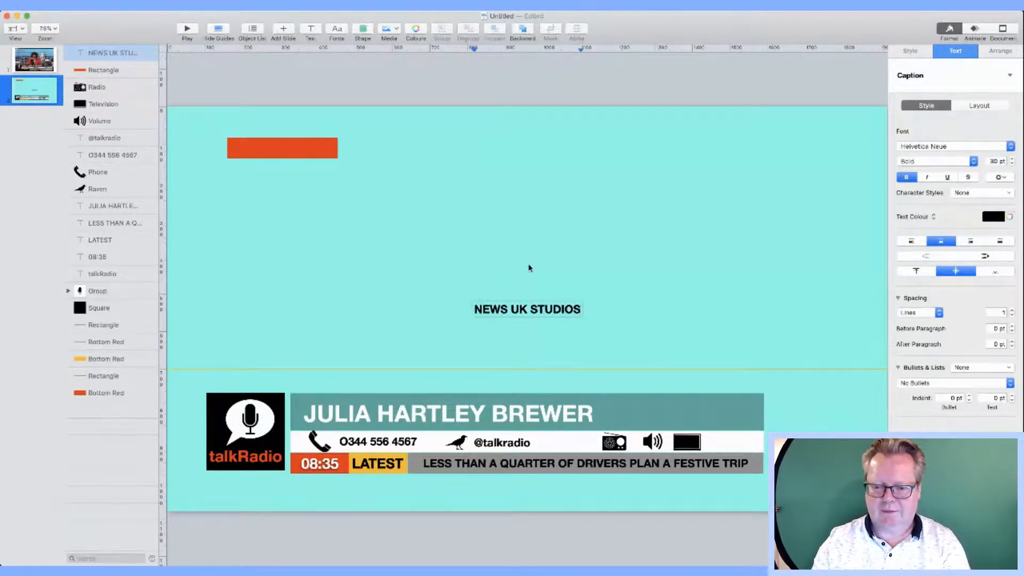
click(530, 267)
drag(524, 308, 286, 147)
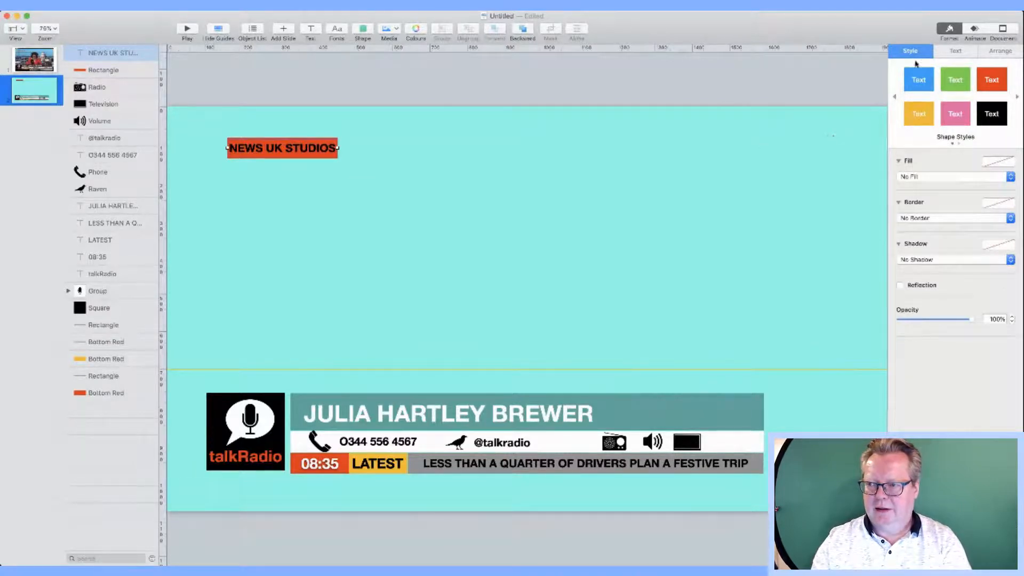
click(946, 53)
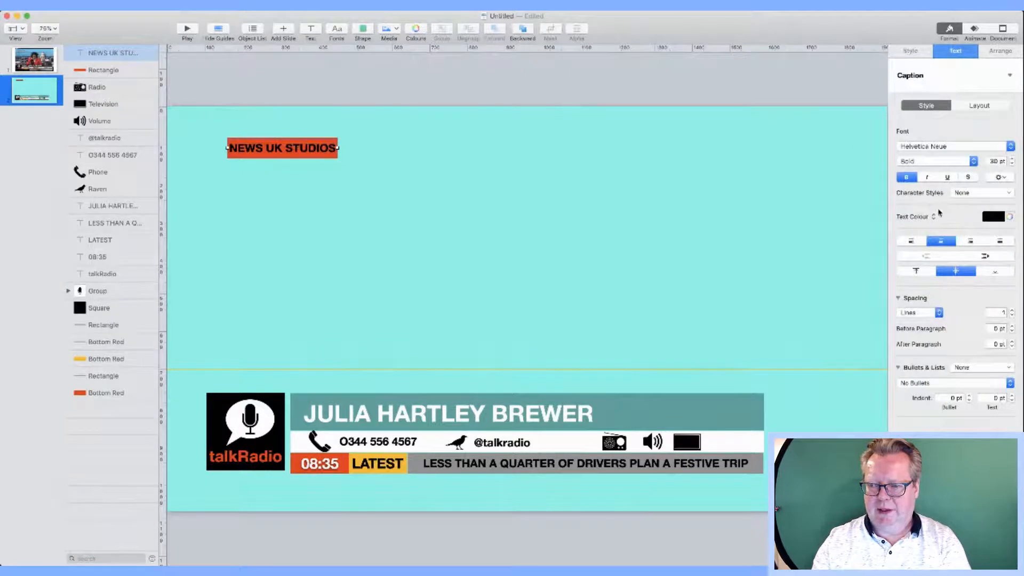
click(914, 282)
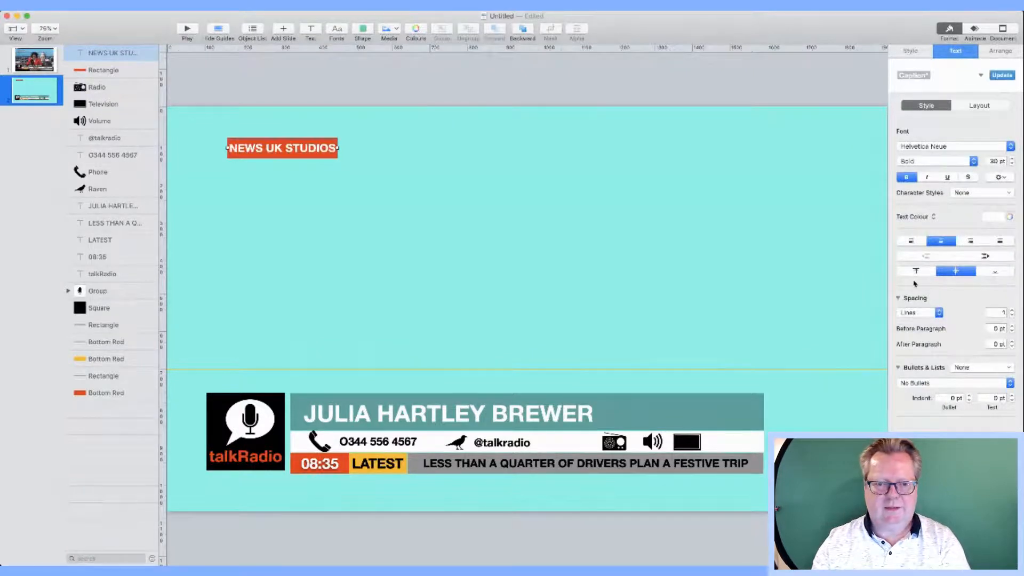
click(537, 241)
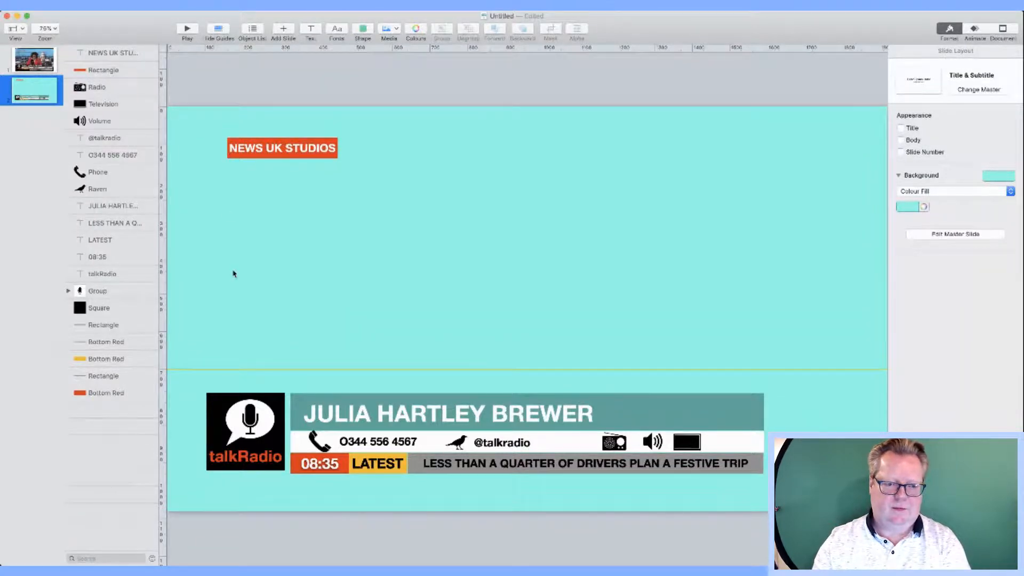
Step: Select the headline text and nudge it with arrow keys to sit within the grey bar
click(32, 68)
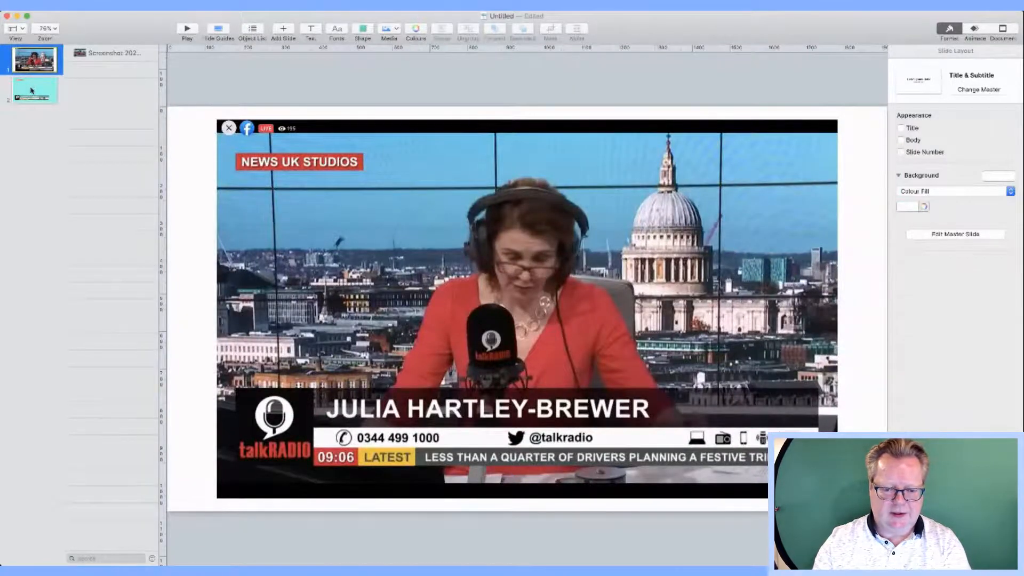
click(31, 91)
click(373, 424)
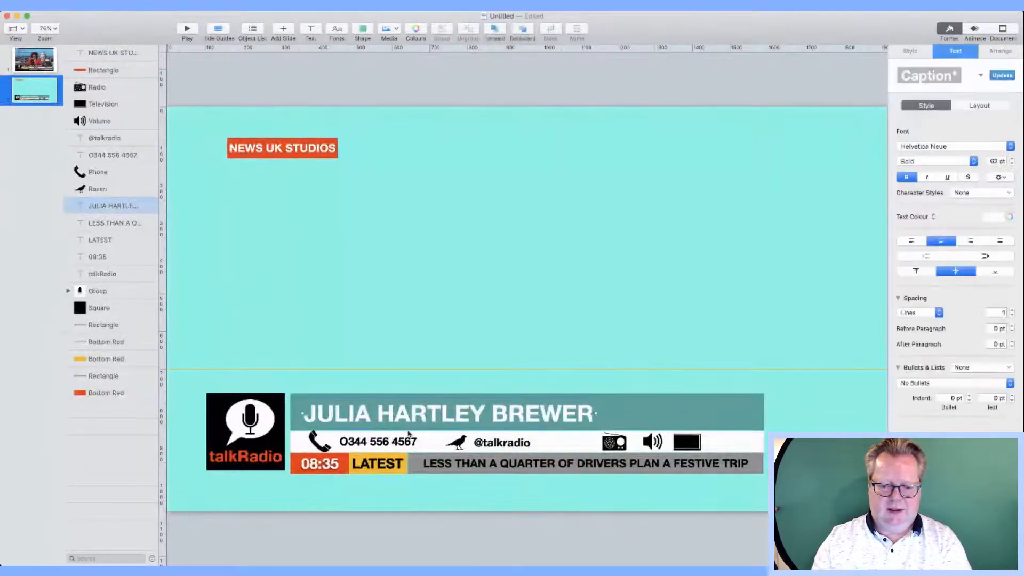
click(418, 449)
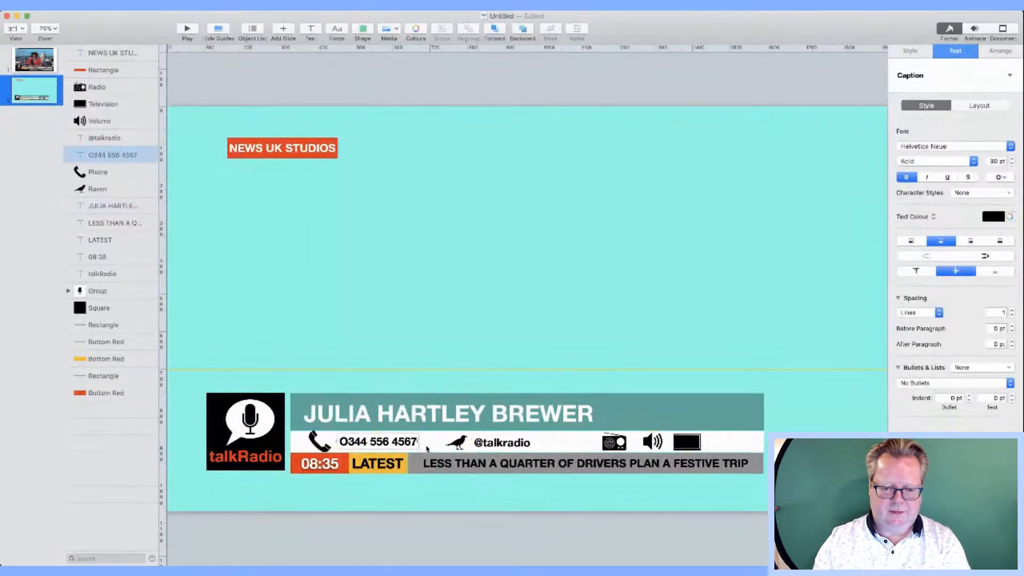
click(426, 449)
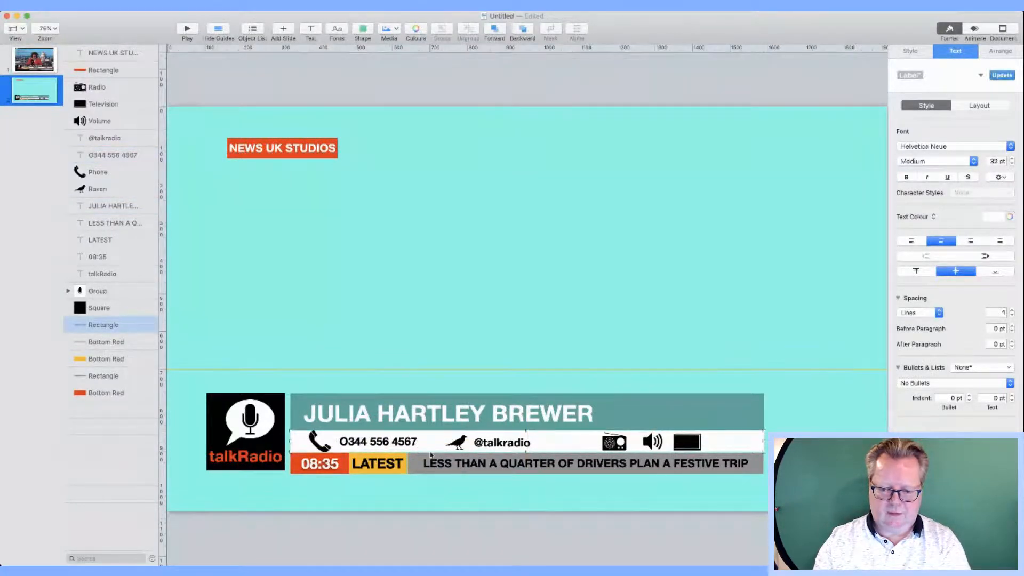
click(430, 455)
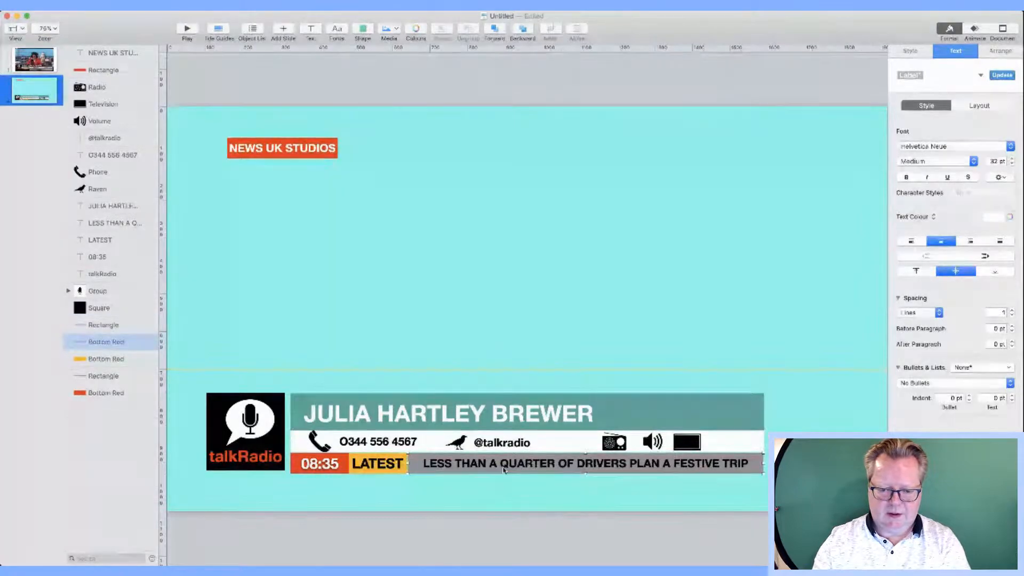
click(427, 461)
key(Up)
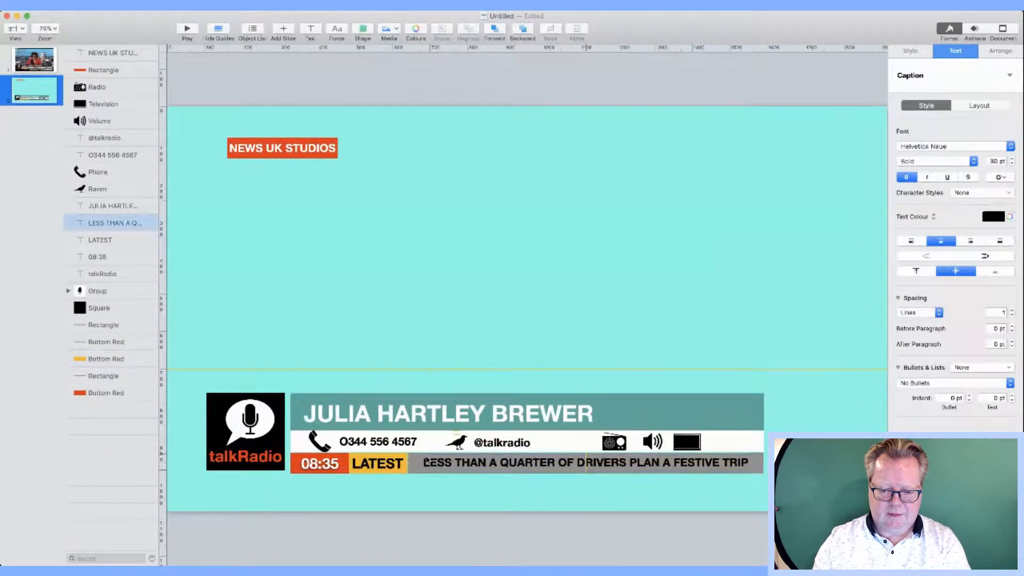
key(Down)
key(Down)
key(Down)
key(Down)
key(Down)
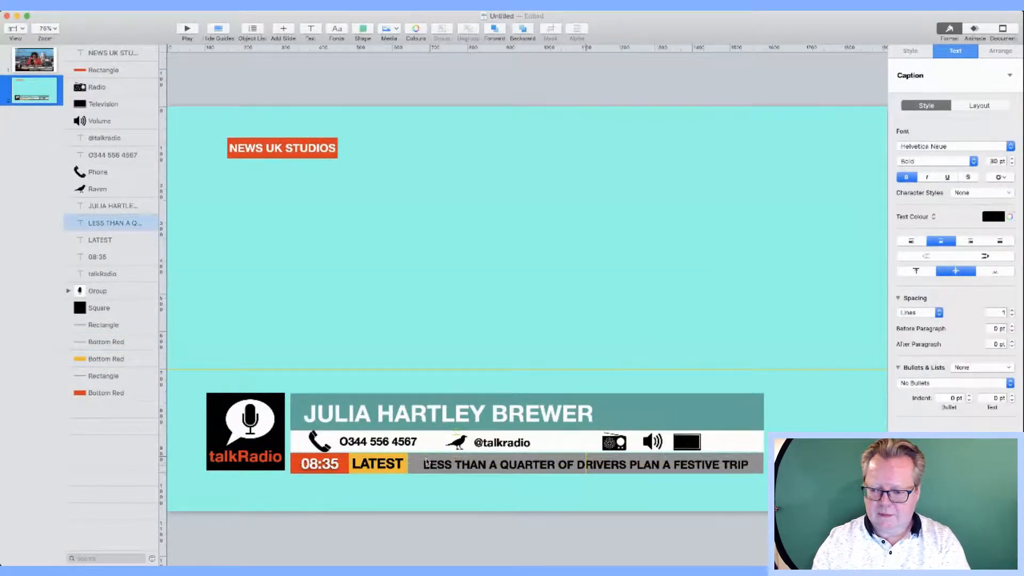
Step: Trim the grey headline bar's top edge and move the LATEST label into its yellow block
click(756, 462)
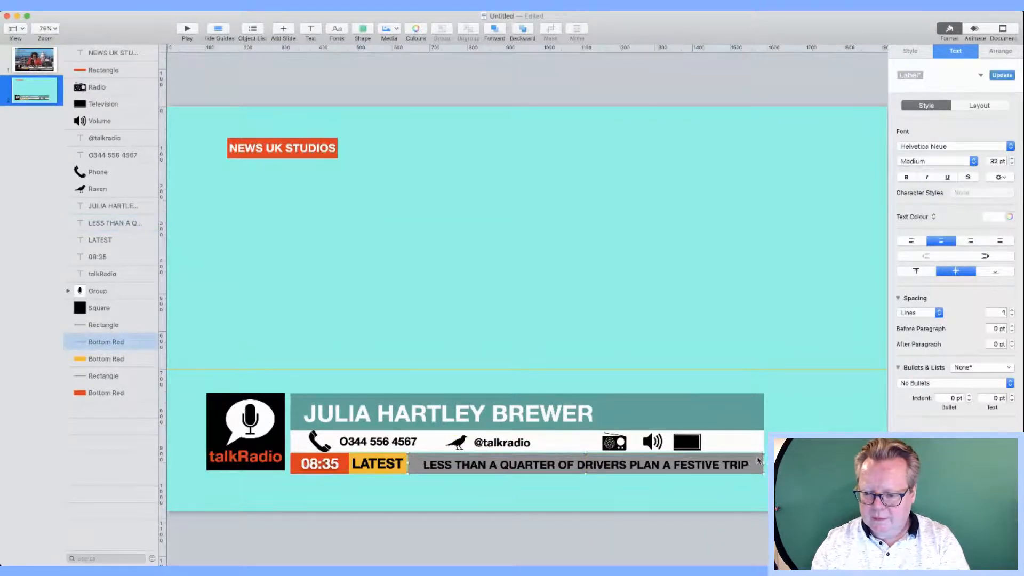
drag(586, 454, 585, 451)
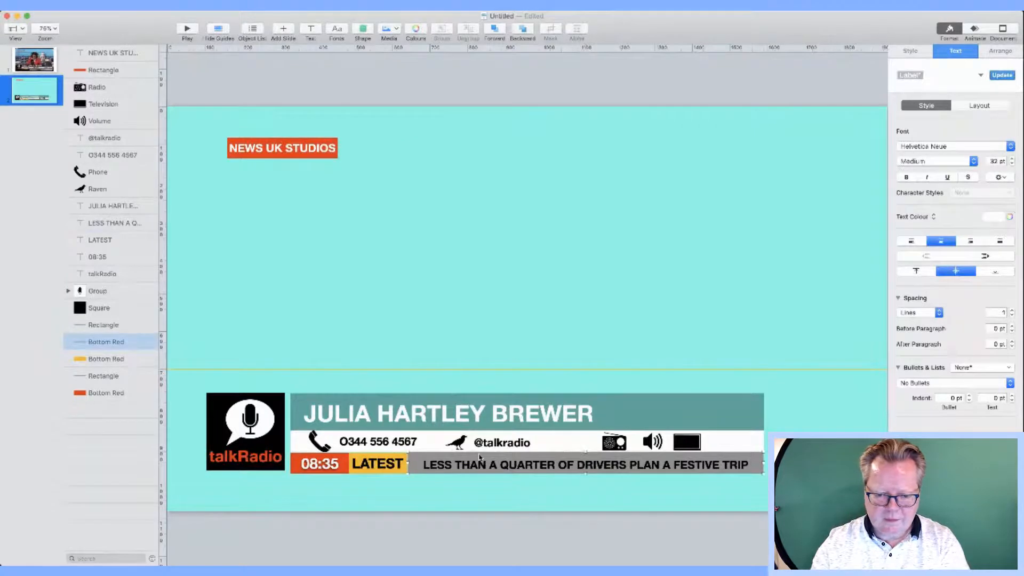
click(384, 457)
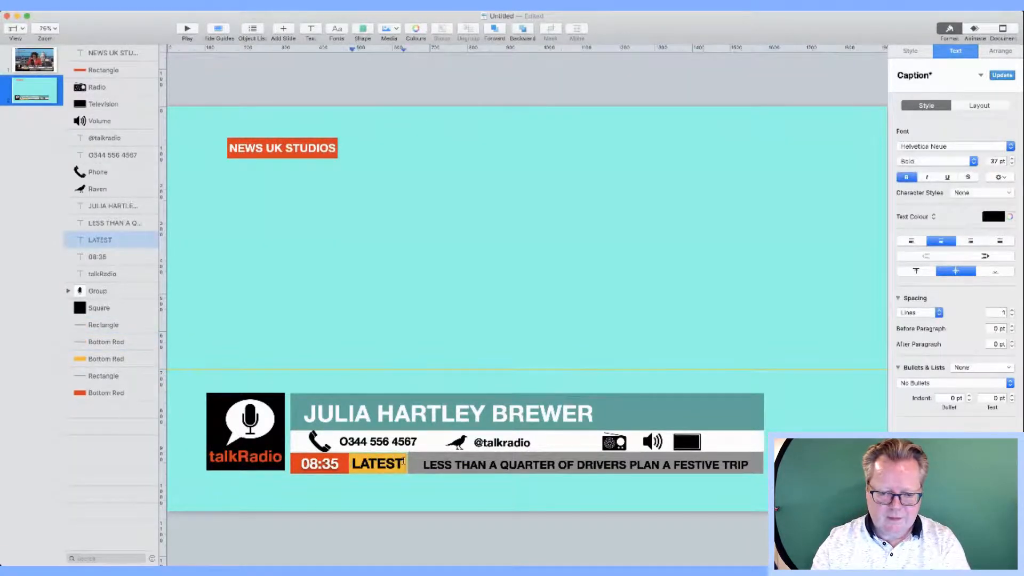
click(435, 482)
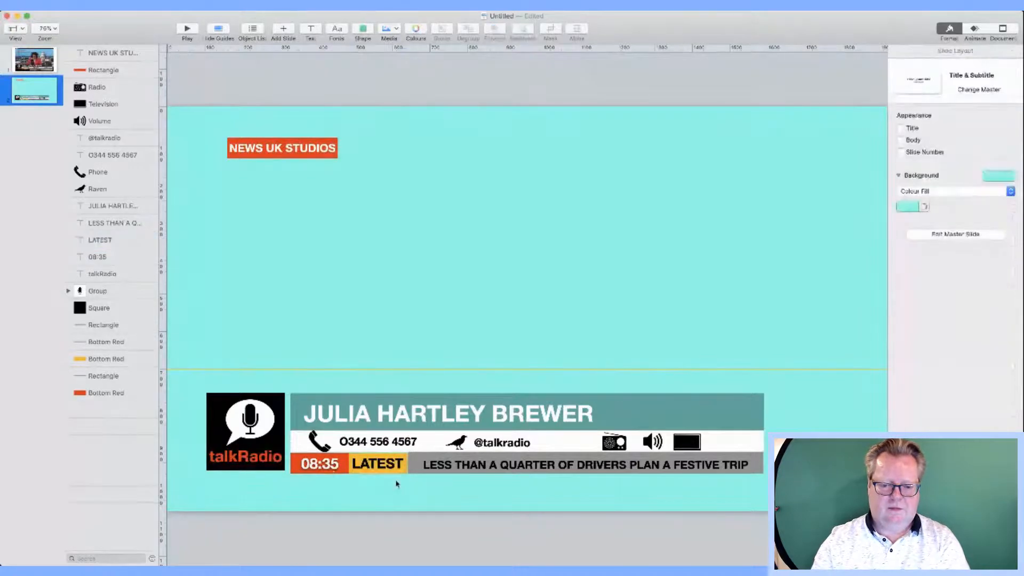
click(390, 468)
drag(389, 466, 409, 474)
Step: Adjust the red bar behind 08:35 from its top-left corner
click(399, 489)
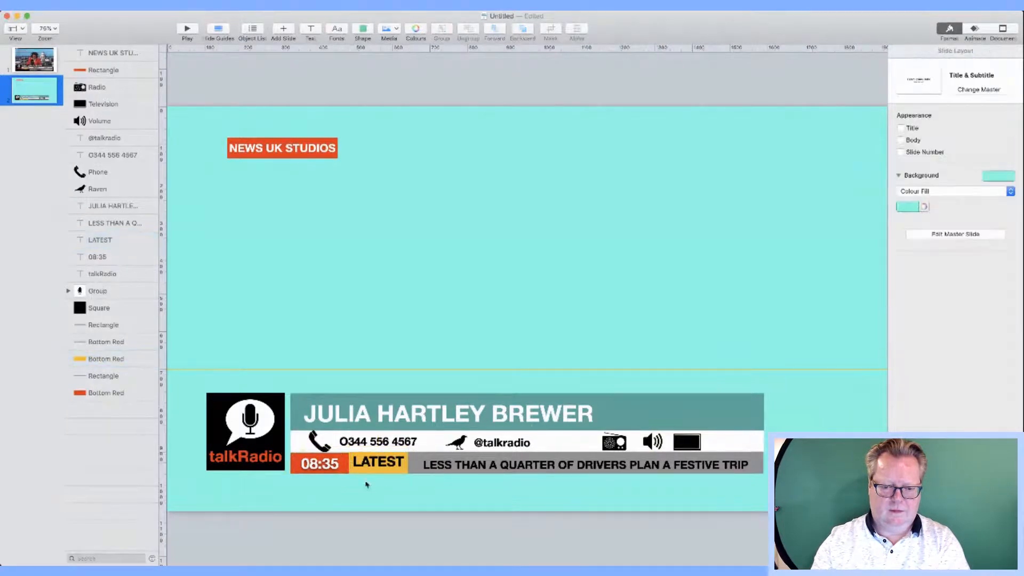
click(342, 473)
click(295, 458)
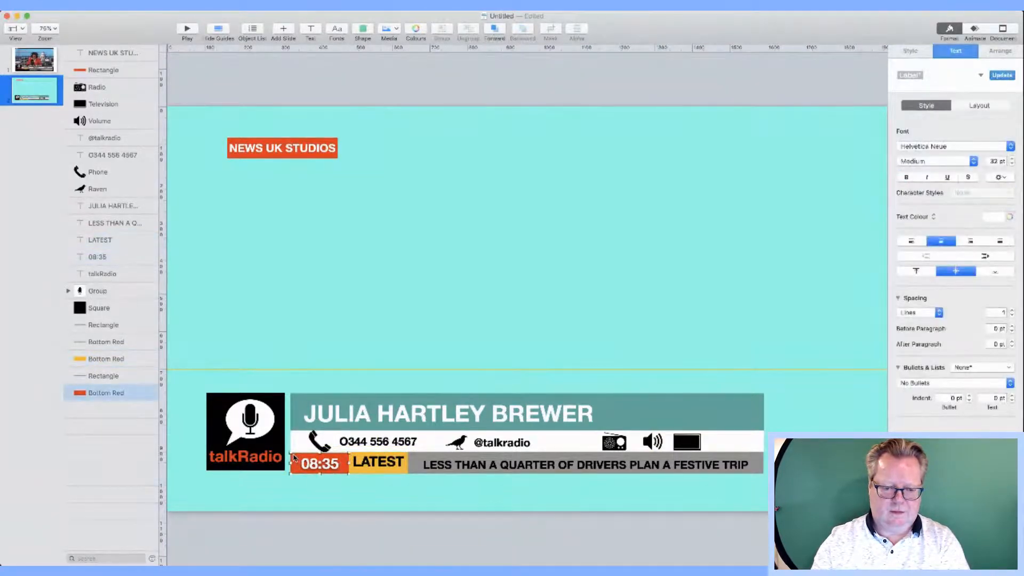
drag(289, 453, 290, 453)
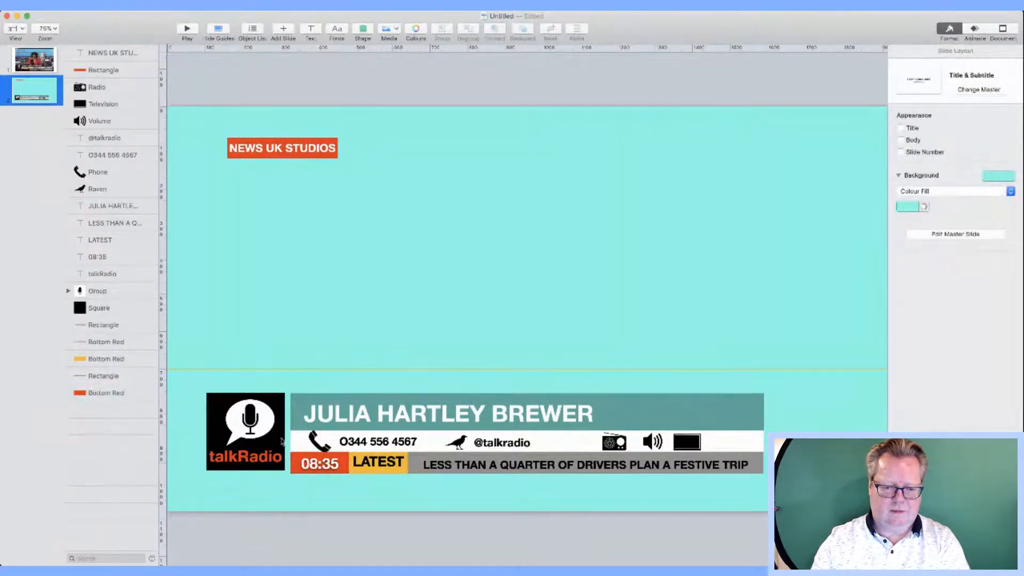
Step: Enlarge the black square behind the talkRadio logo so it's flush with the banner
drag(249, 389, 212, 473)
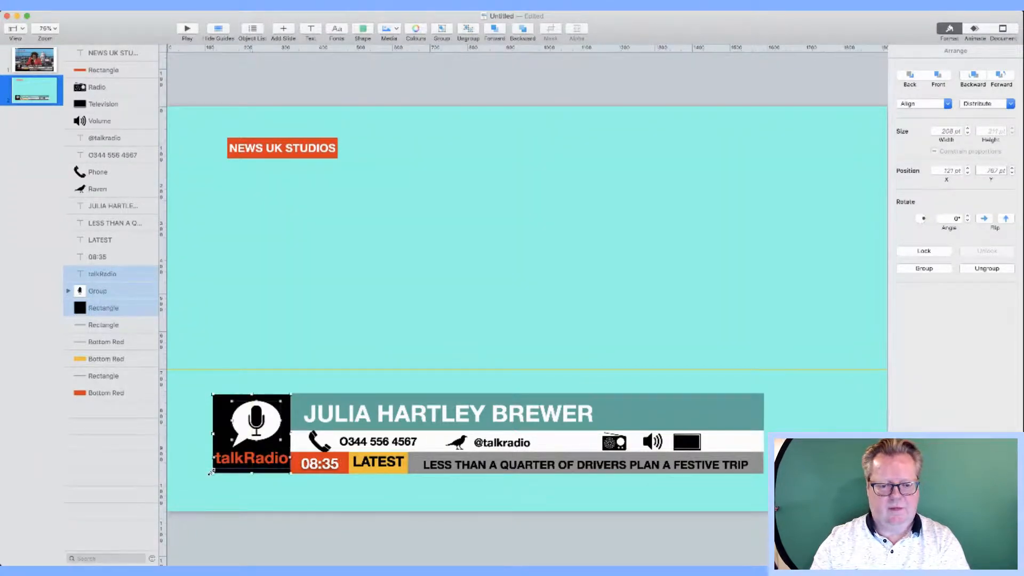
click(359, 523)
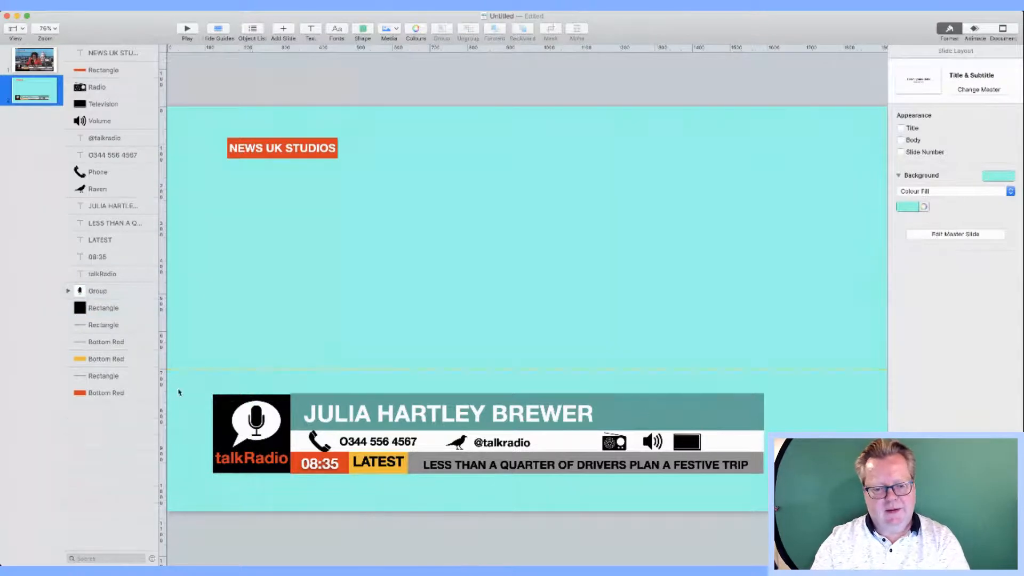
click(222, 404)
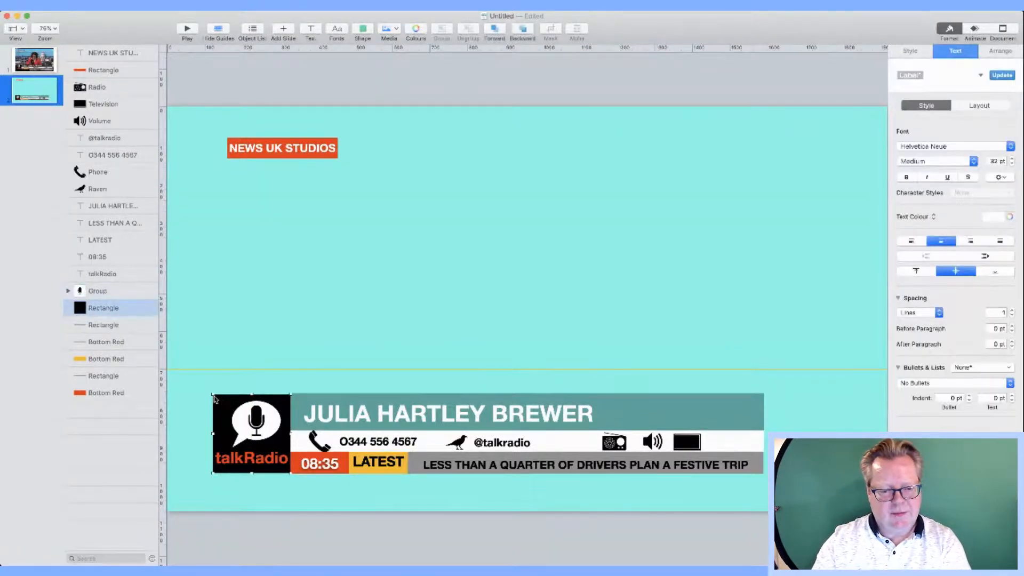
drag(213, 395, 210, 393)
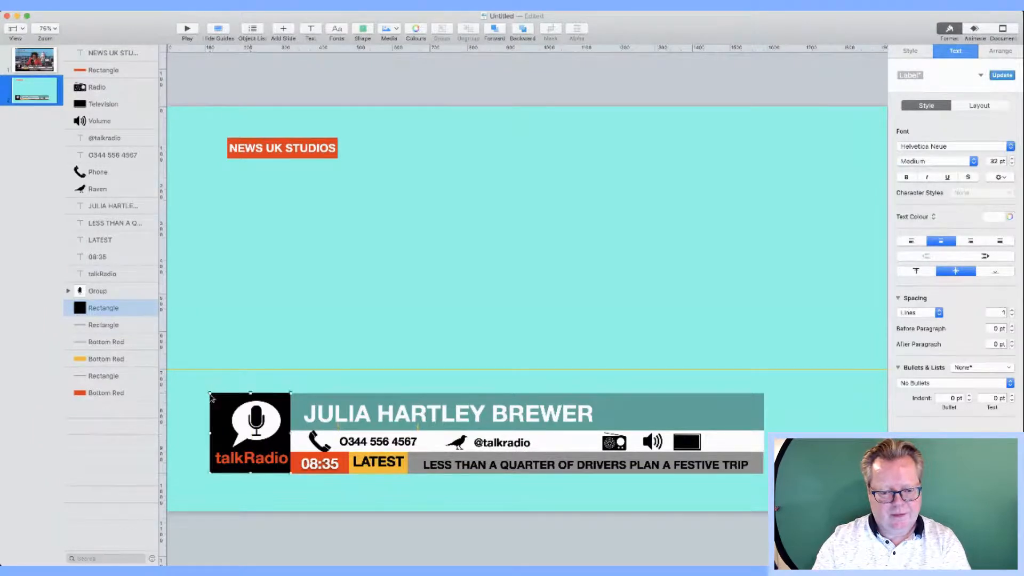
drag(208, 473, 209, 472)
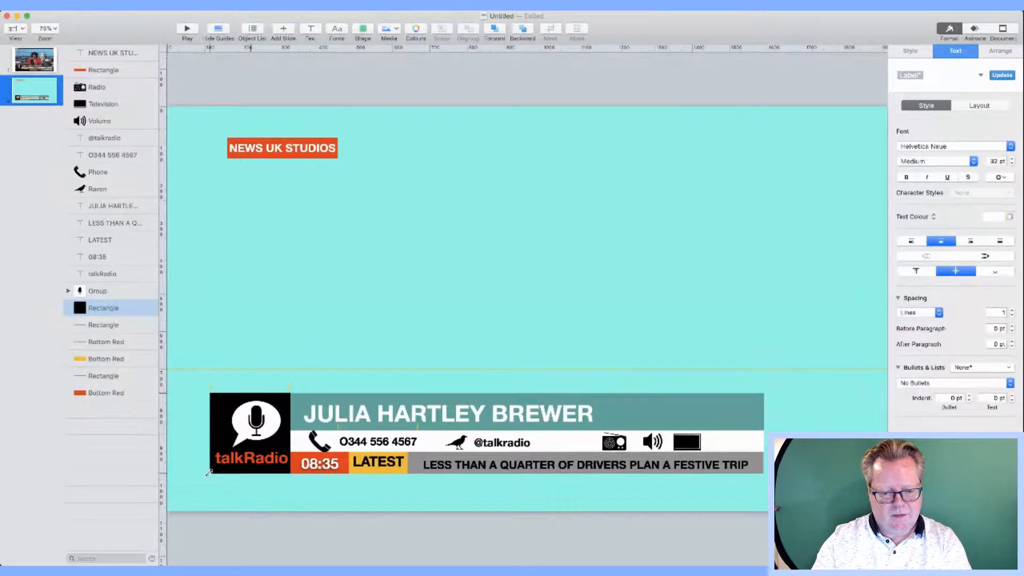
click(197, 496)
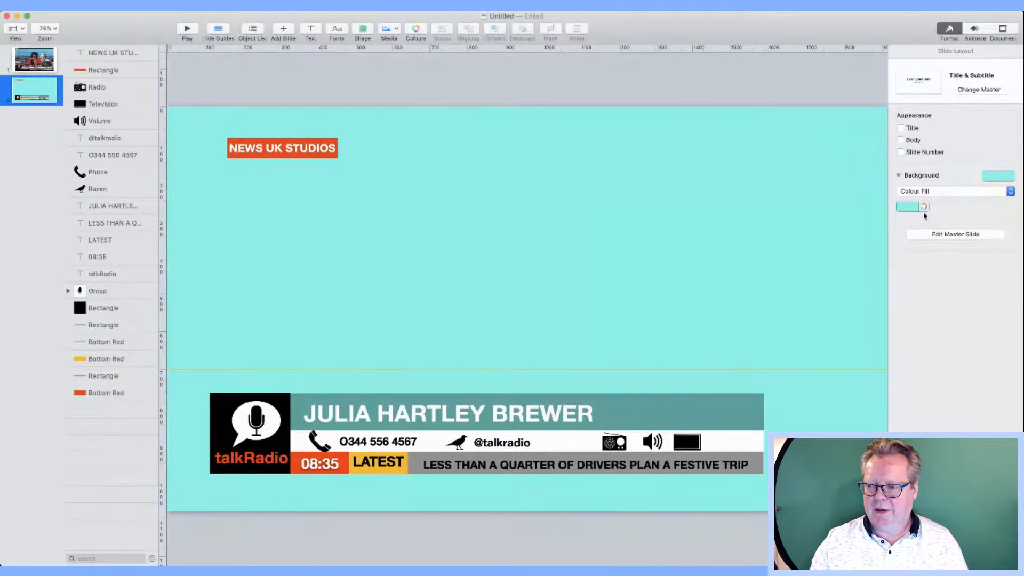
Step: Set the slide background to No Fill so it shows black, and widen the grey headline bar slightly
click(1011, 193)
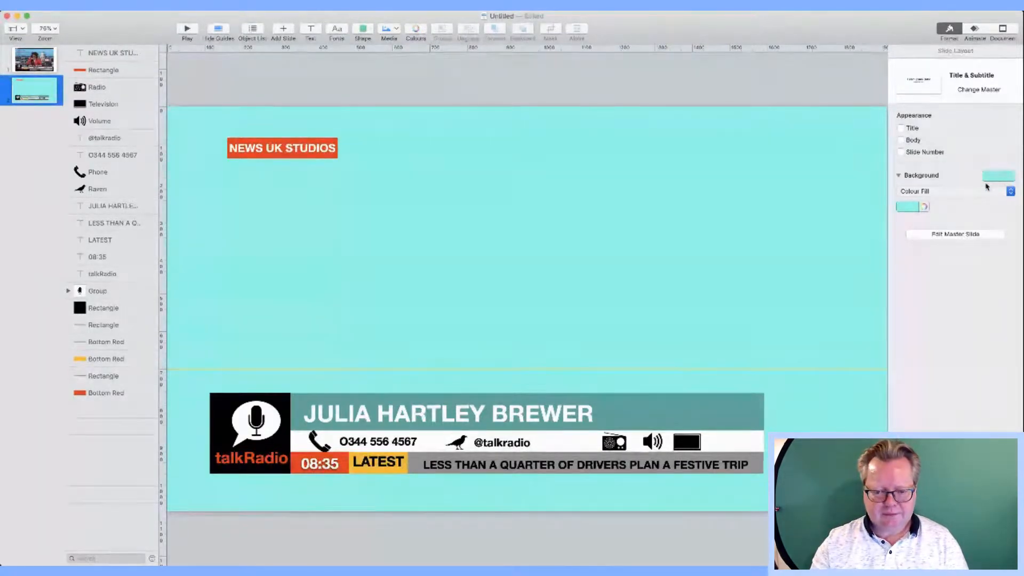
click(988, 186)
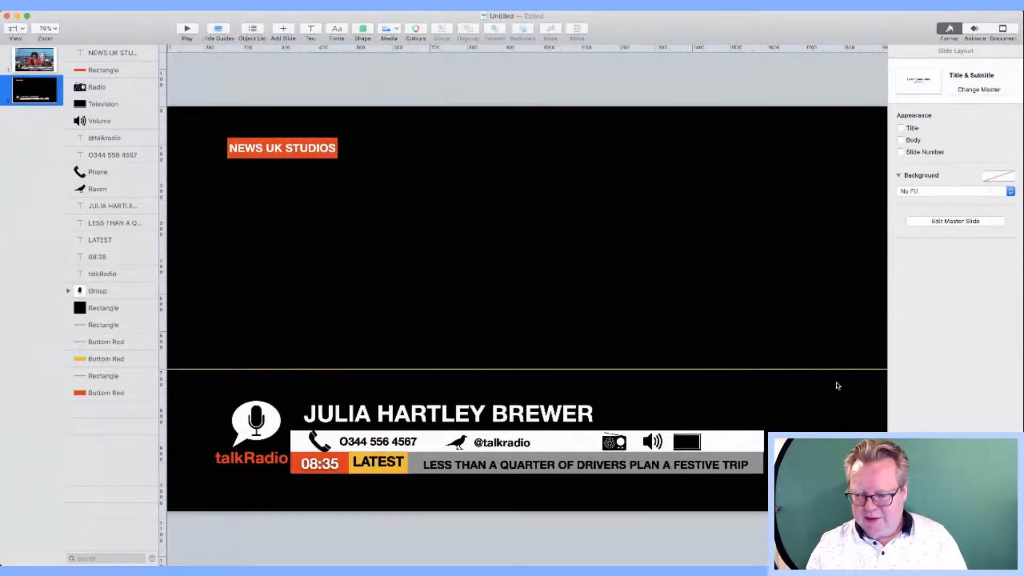
double_click(763, 468)
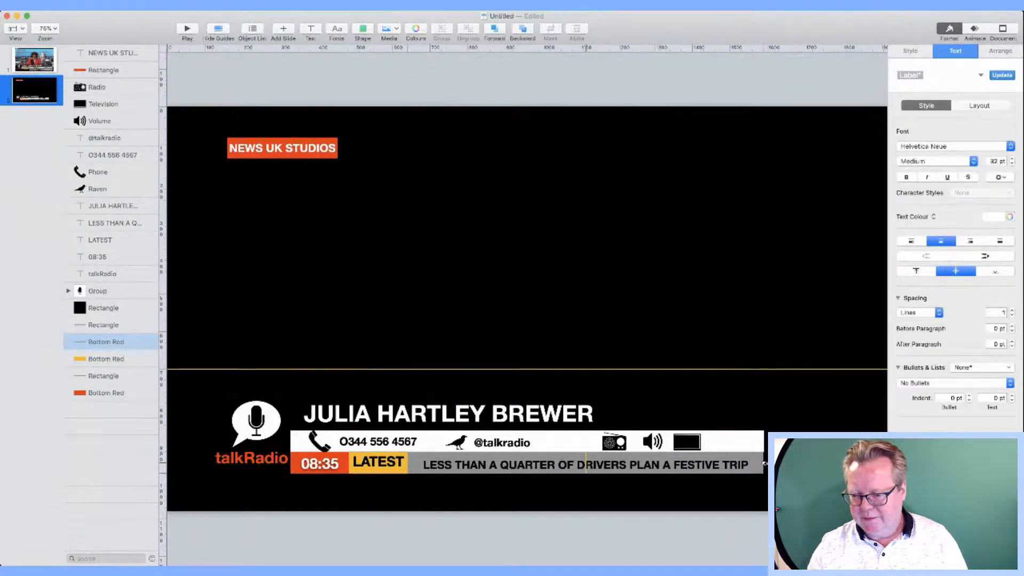
drag(765, 463, 765, 463)
click(788, 488)
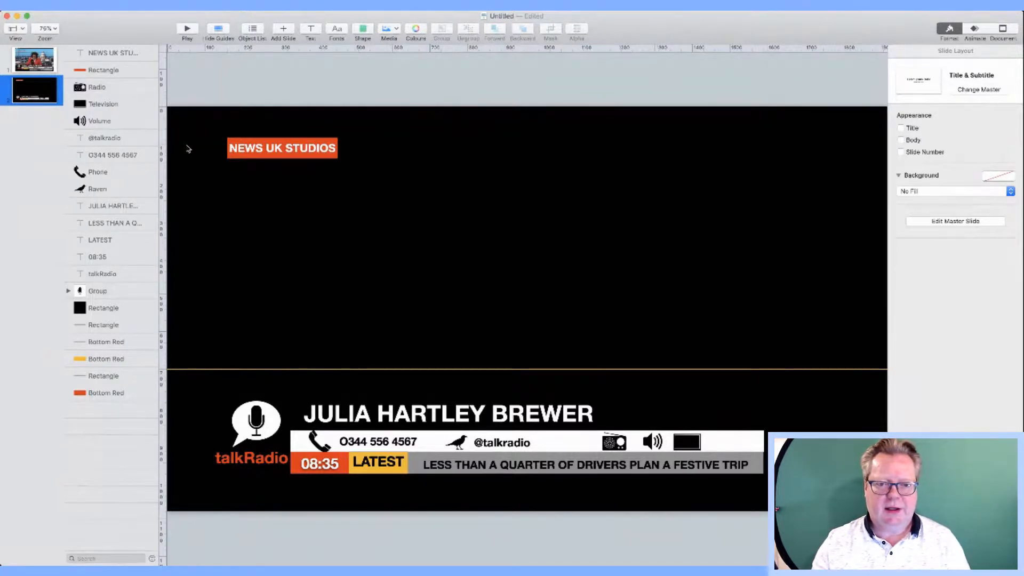
key(super+Tab)
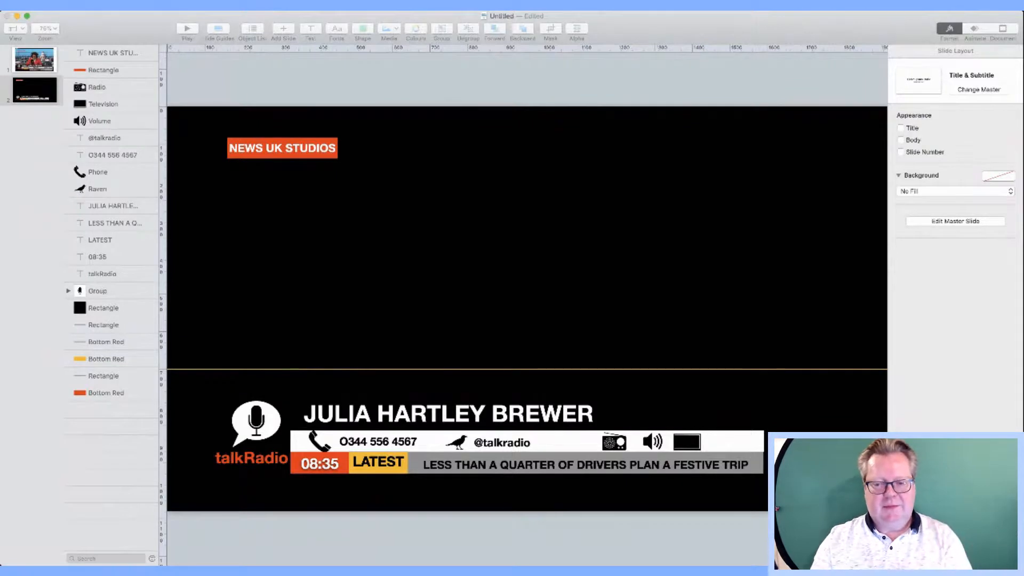
click(645, 314)
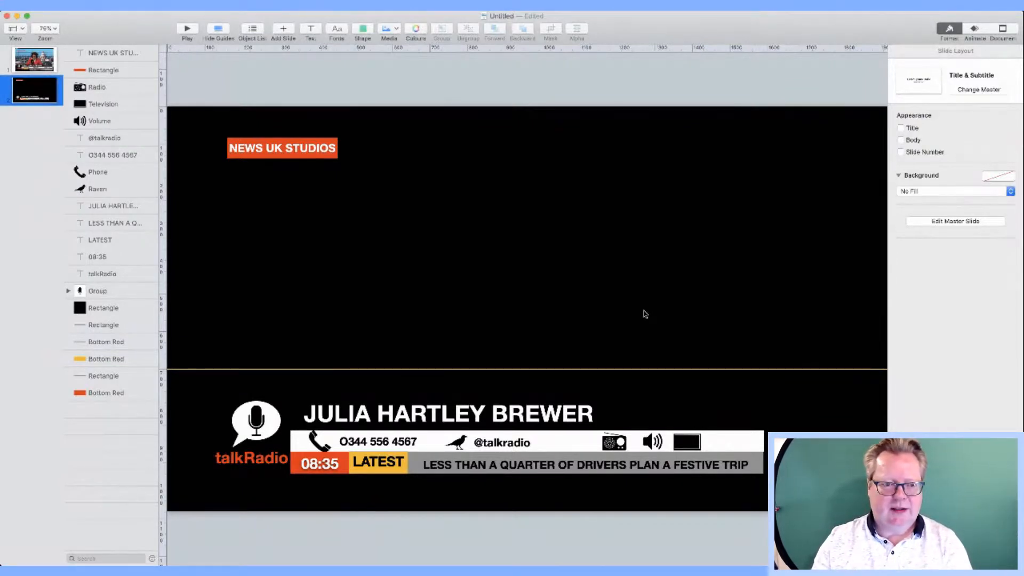
key(super+s)
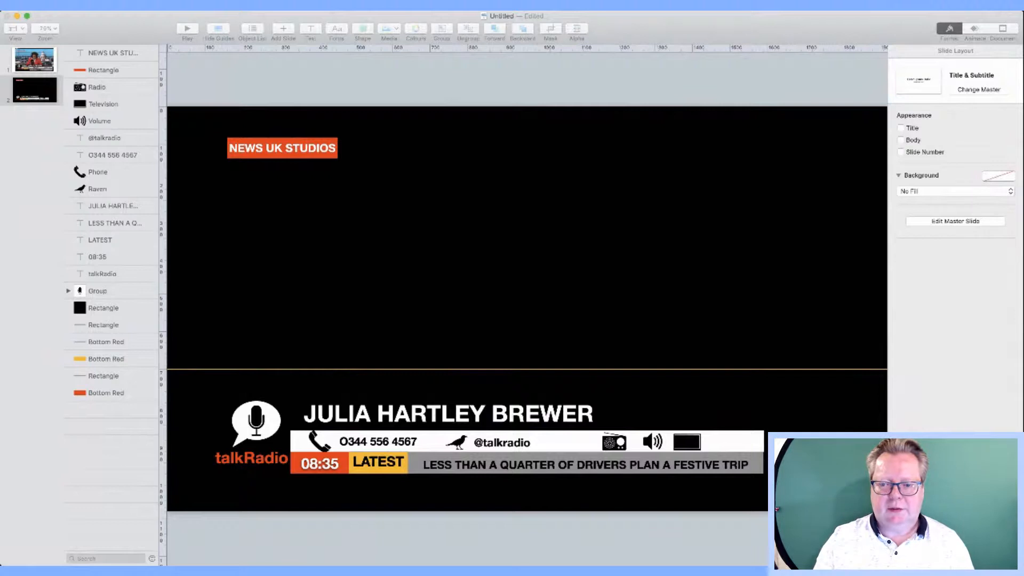
click(684, 237)
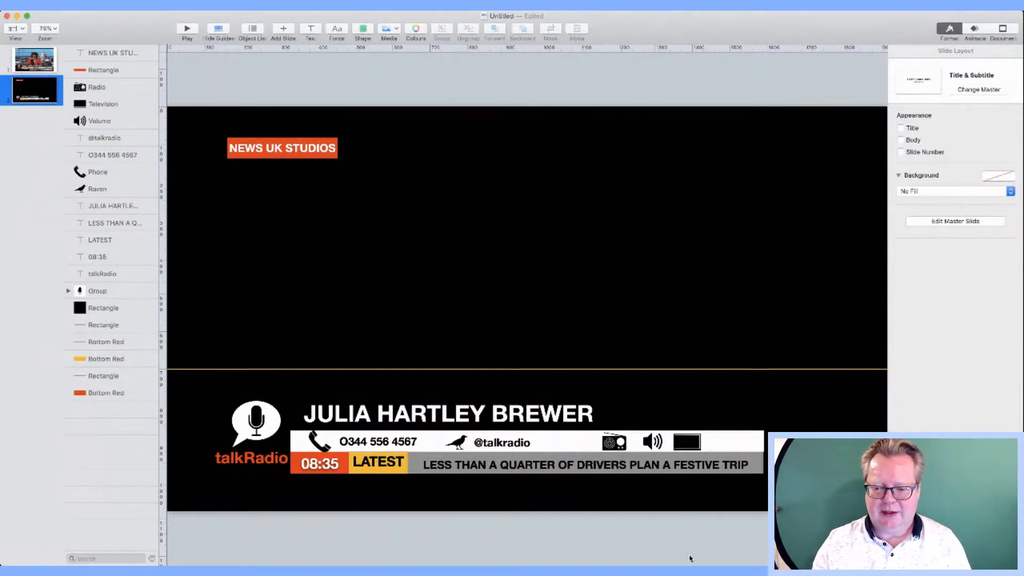
key(super+Tab)
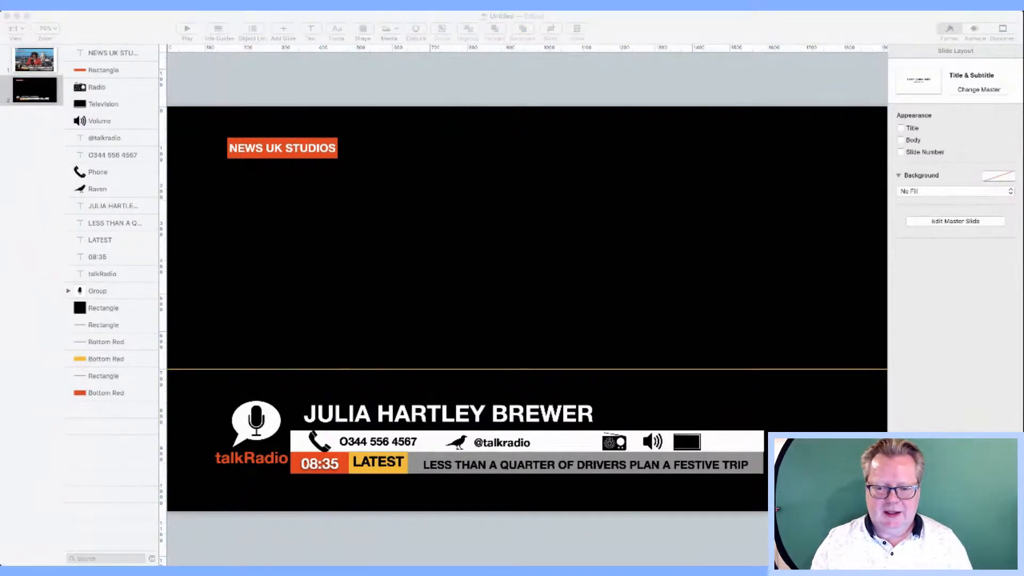